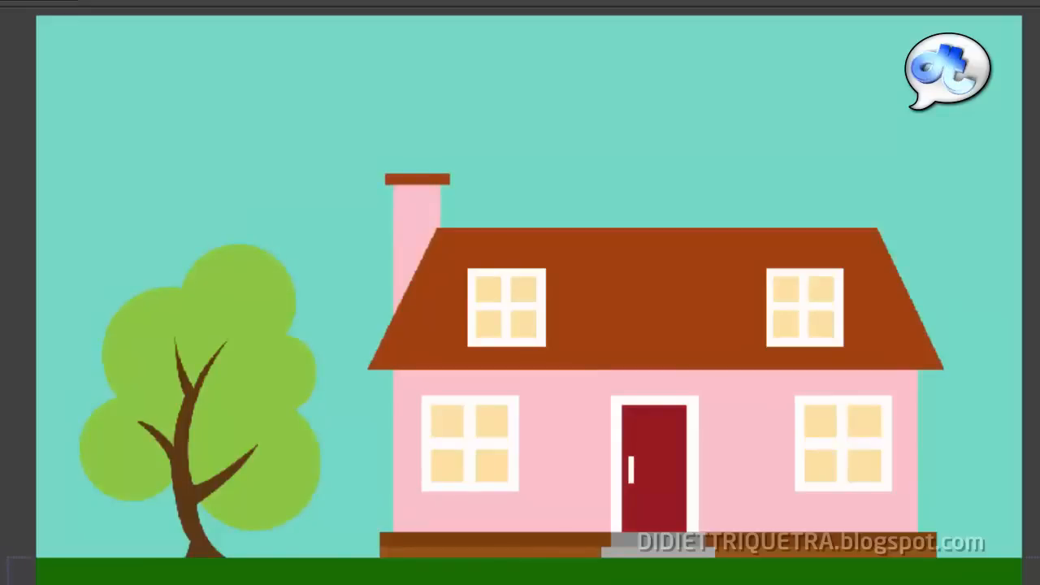
pyautogui.click(277, 408)
pyautogui.click(193, 409)
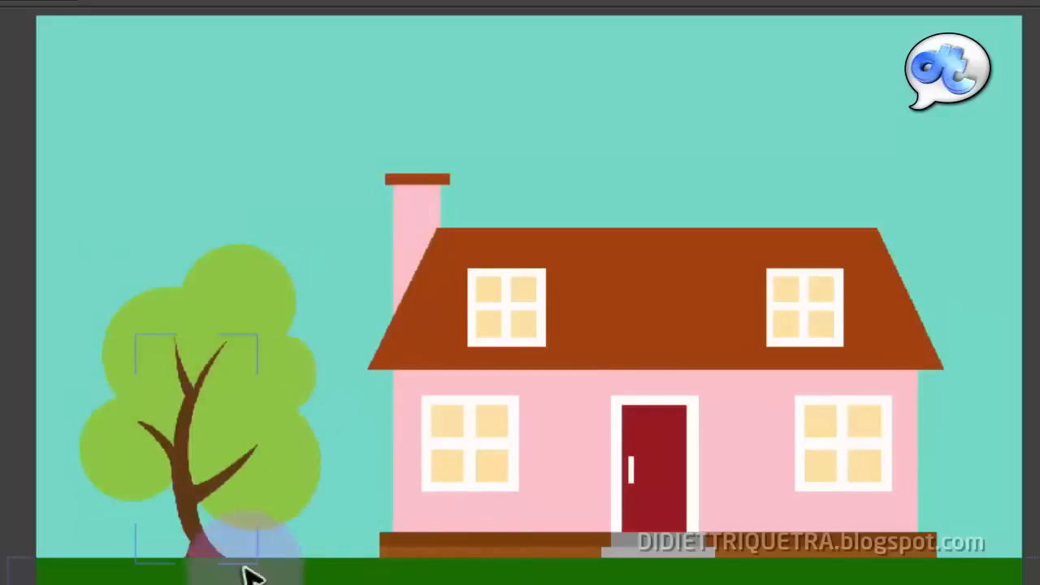
pyautogui.click(42, 573)
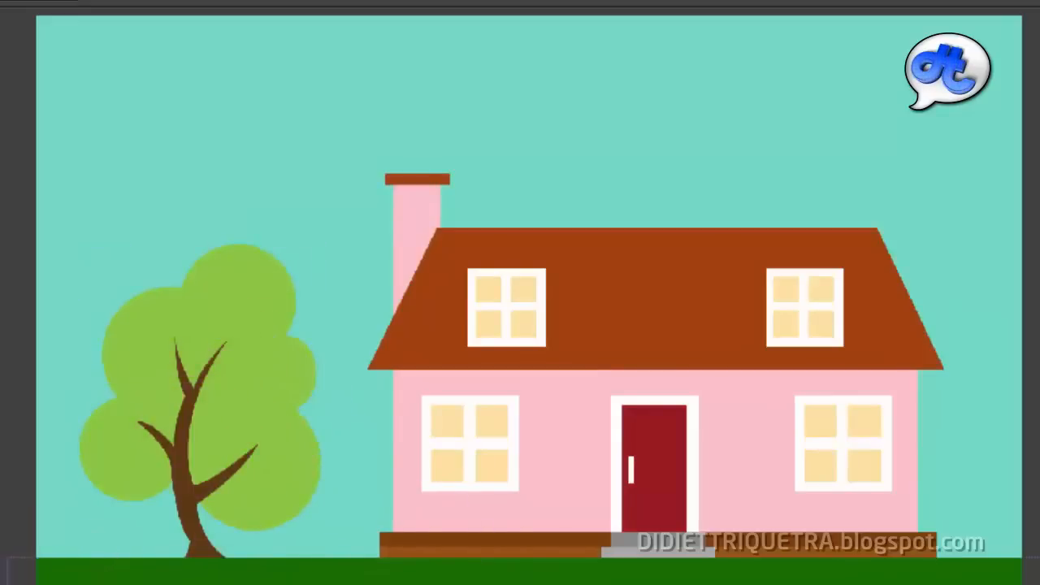
pyautogui.click(484, 459)
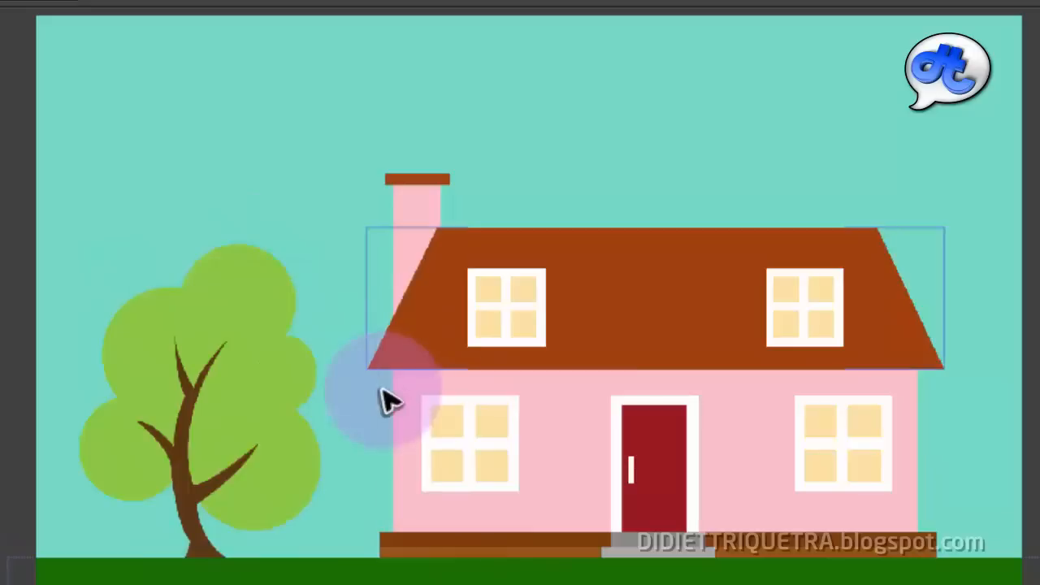
pyautogui.click(487, 391)
pyautogui.click(297, 375)
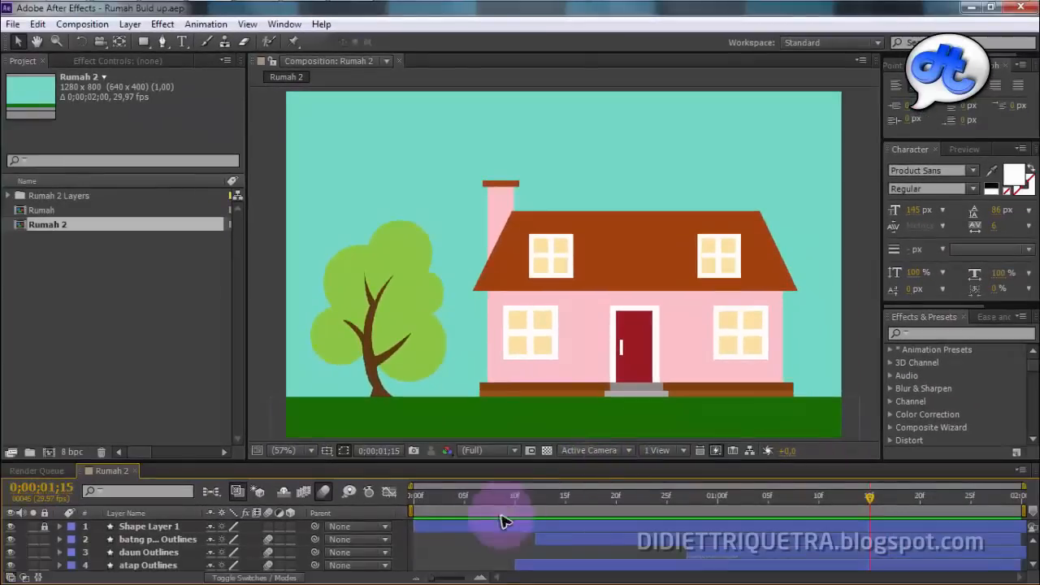
# Switch to Illustrator and examine the separate roof, chimney, wall and tree shapes in Rumah.ai.
pyautogui.moveTo(367, 583)
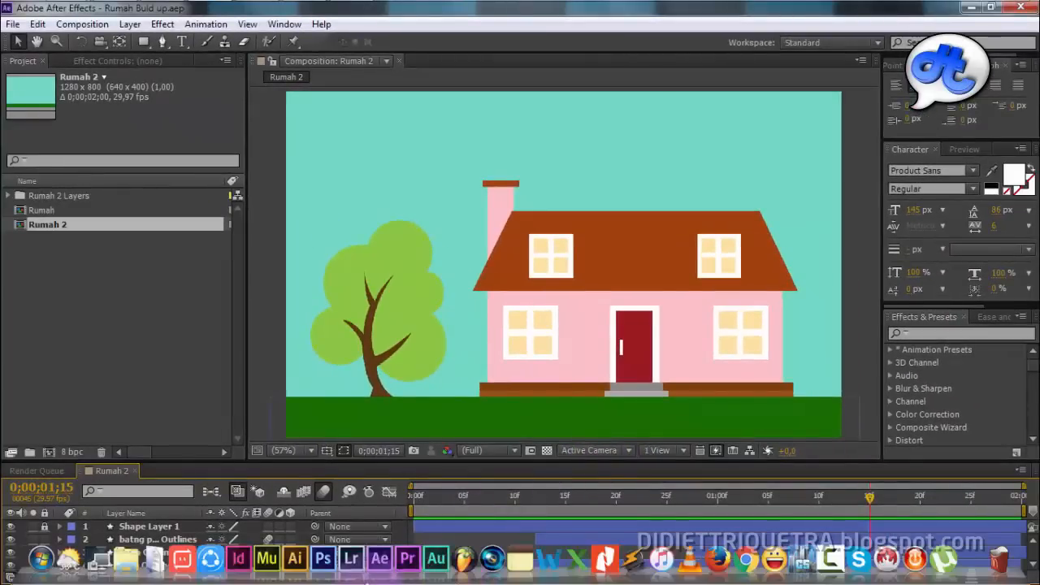
pyautogui.click(295, 560)
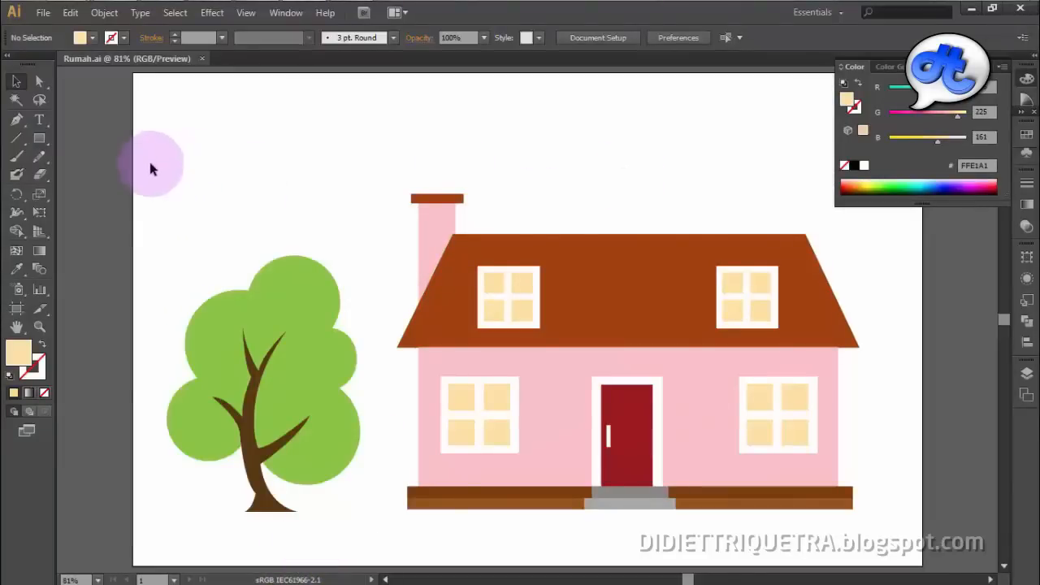
pyautogui.click(632, 164)
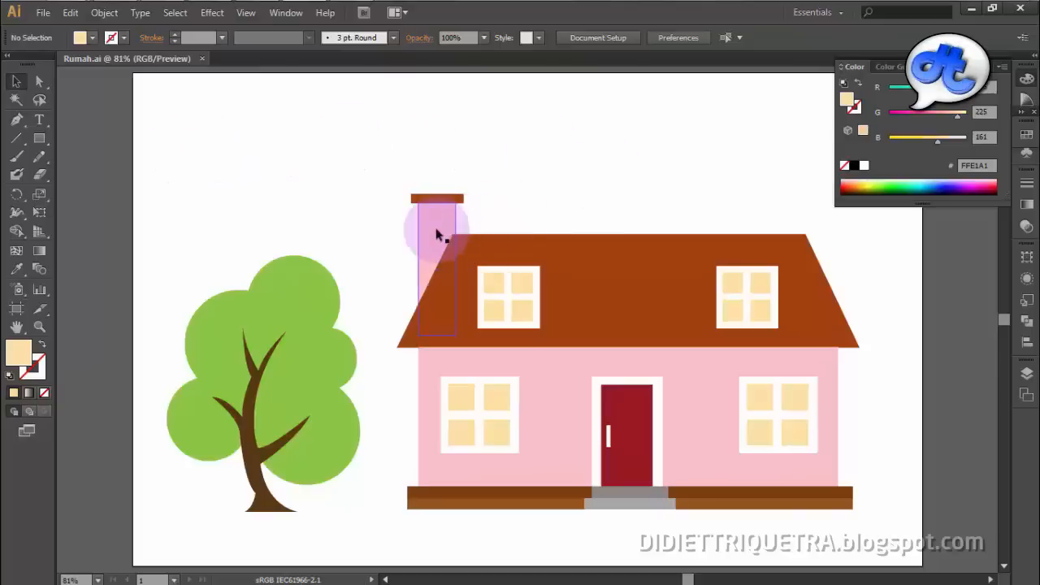
pyautogui.click(529, 189)
pyautogui.click(586, 251)
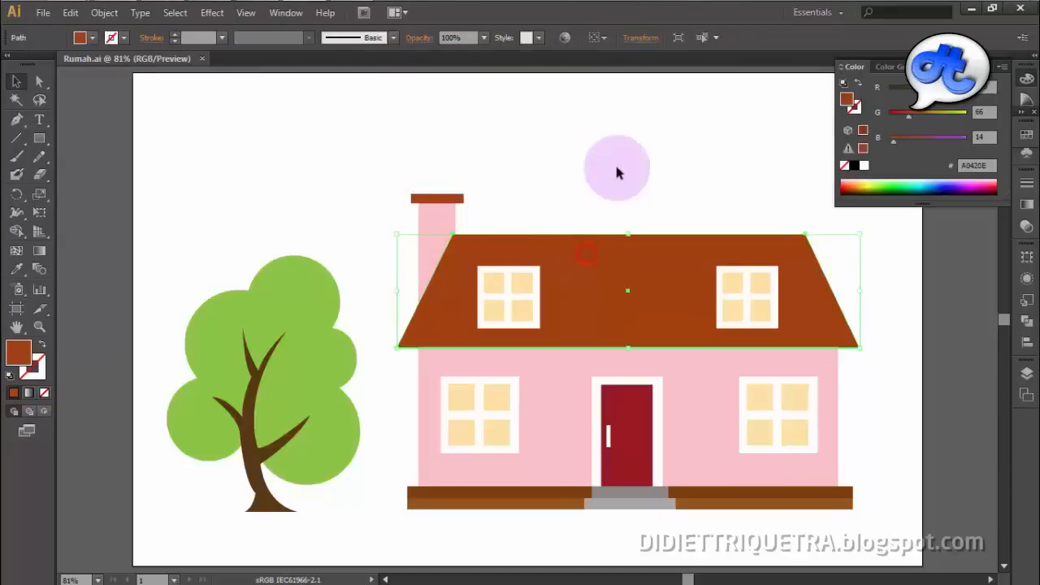
pyautogui.click(617, 168)
pyautogui.click(560, 170)
pyautogui.click(610, 265)
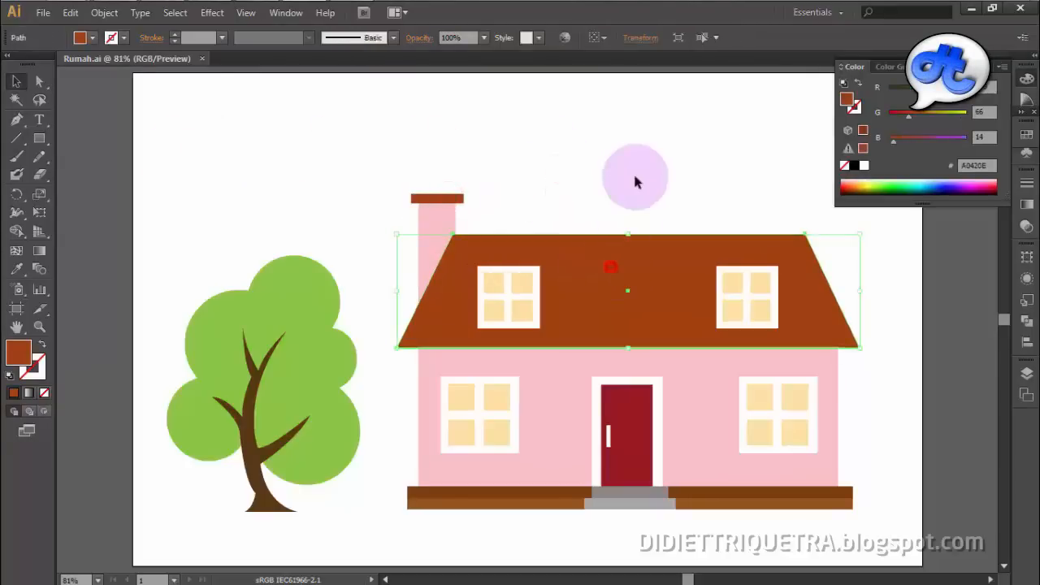
pyautogui.click(638, 167)
pyautogui.click(296, 335)
pyautogui.click(298, 214)
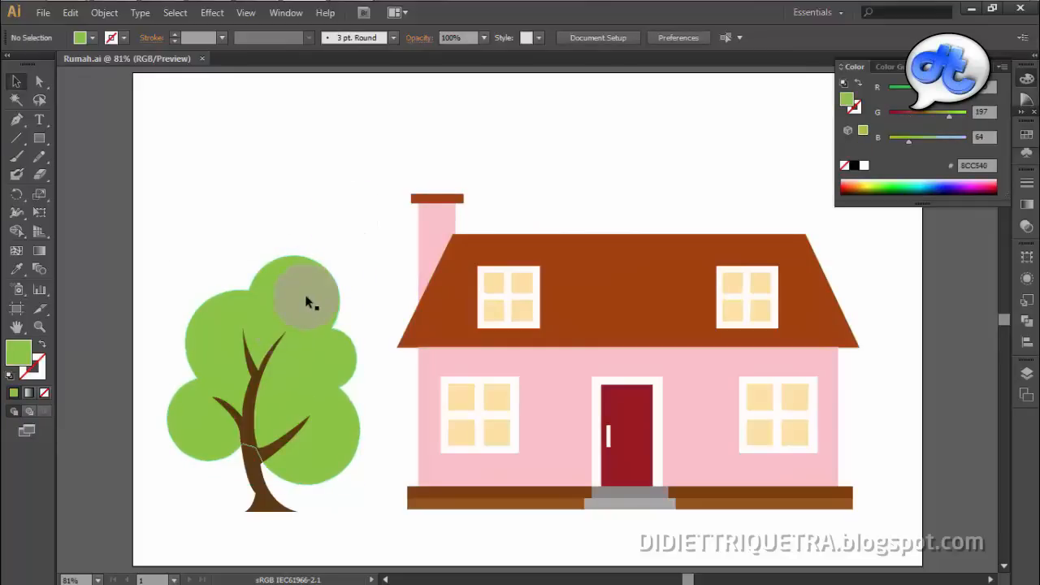
pyautogui.click(303, 298)
pyautogui.click(475, 173)
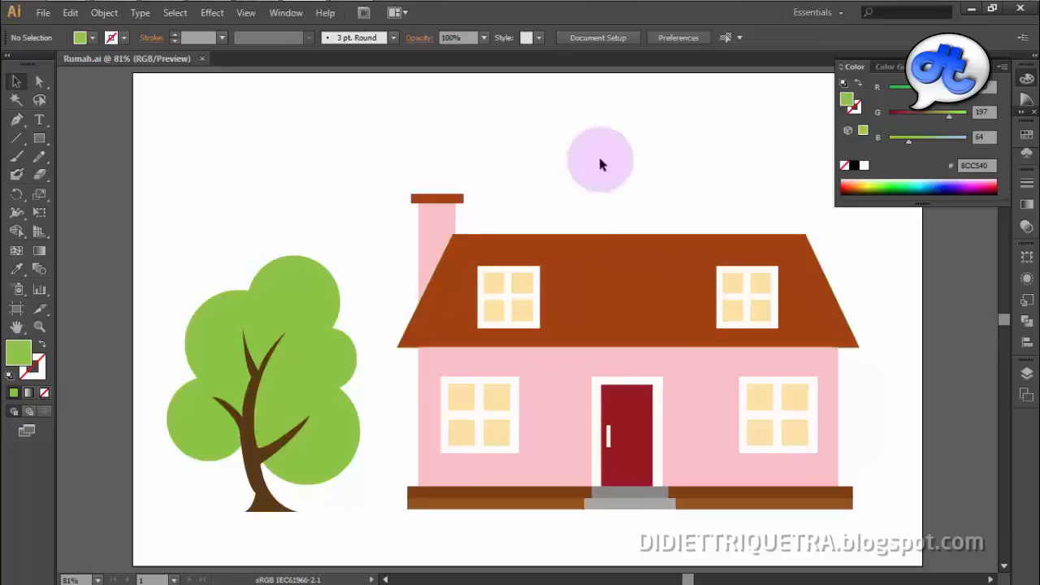
# Display the layer list and check which layer holds the roof, lower wall, chimney, tree trunk and leaves.
pyautogui.click(455, 251)
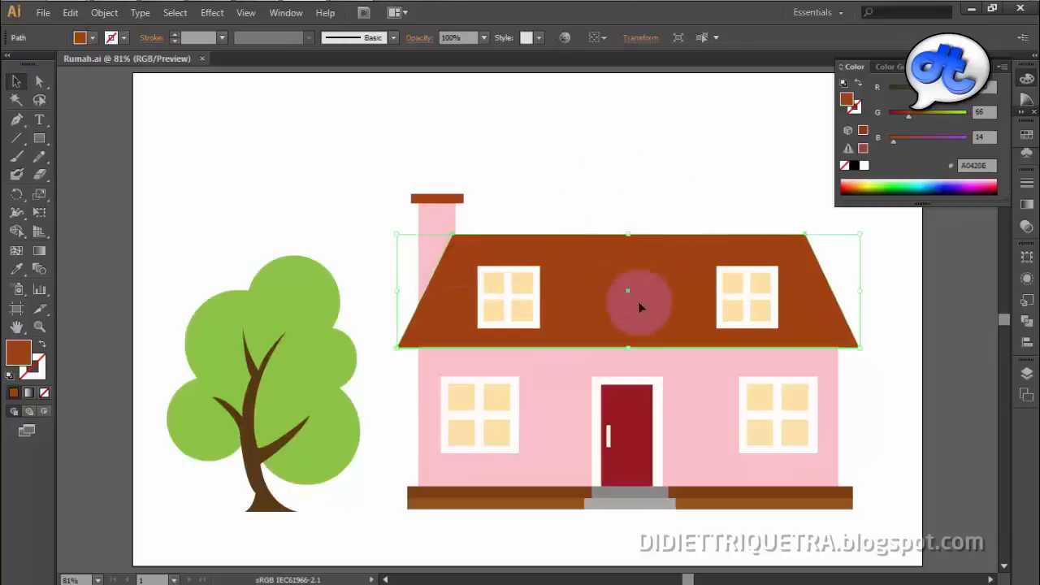
pyautogui.click(1027, 376)
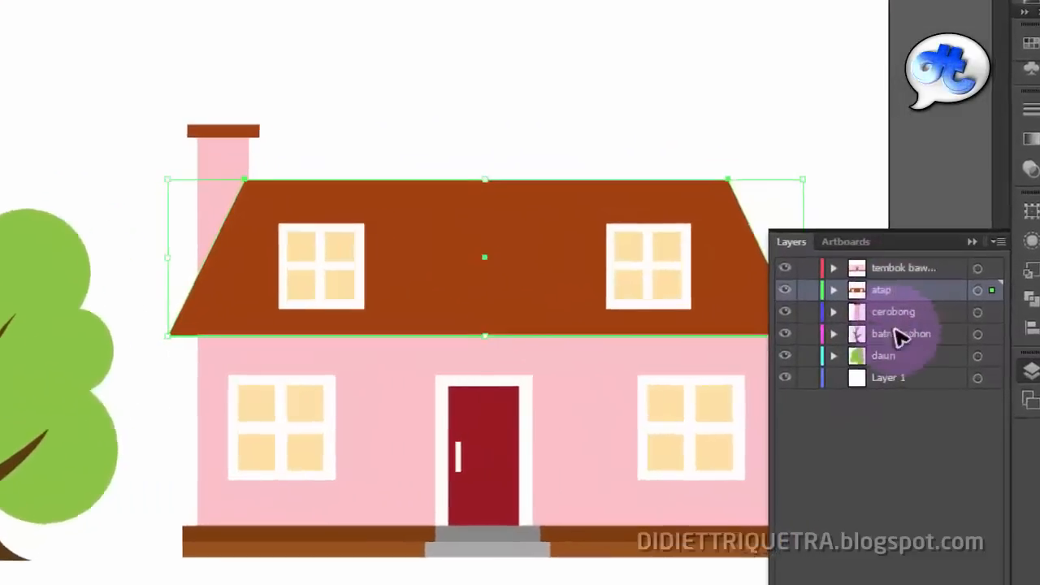
pyautogui.click(919, 139)
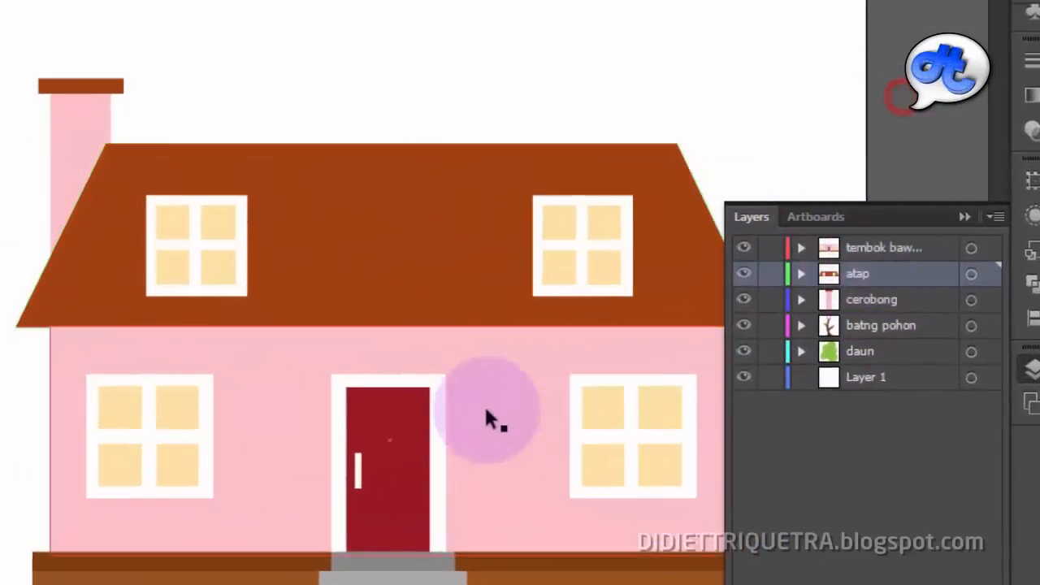
pyautogui.click(485, 398)
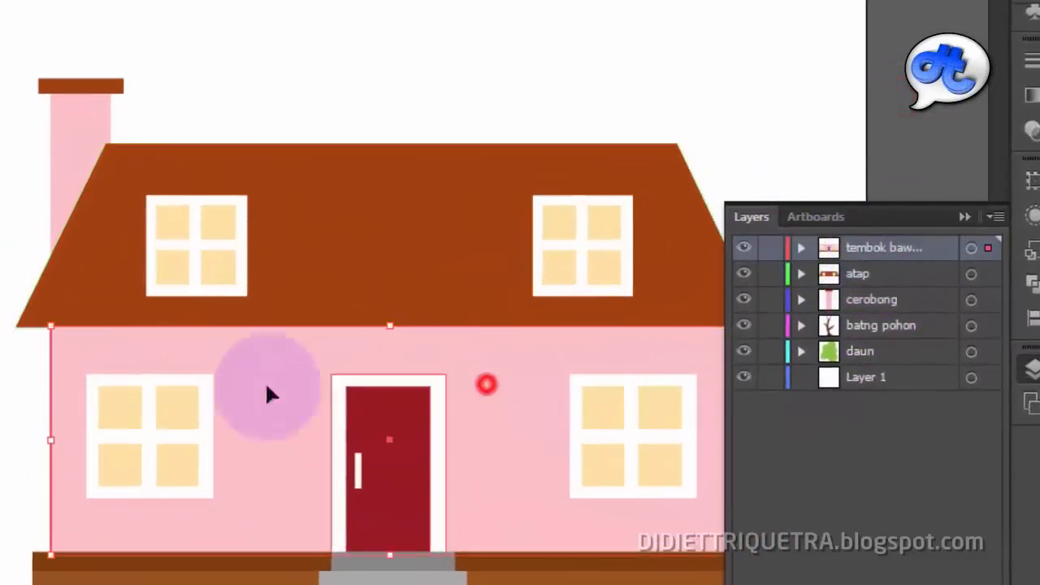
pyautogui.click(824, 274)
pyautogui.click(431, 235)
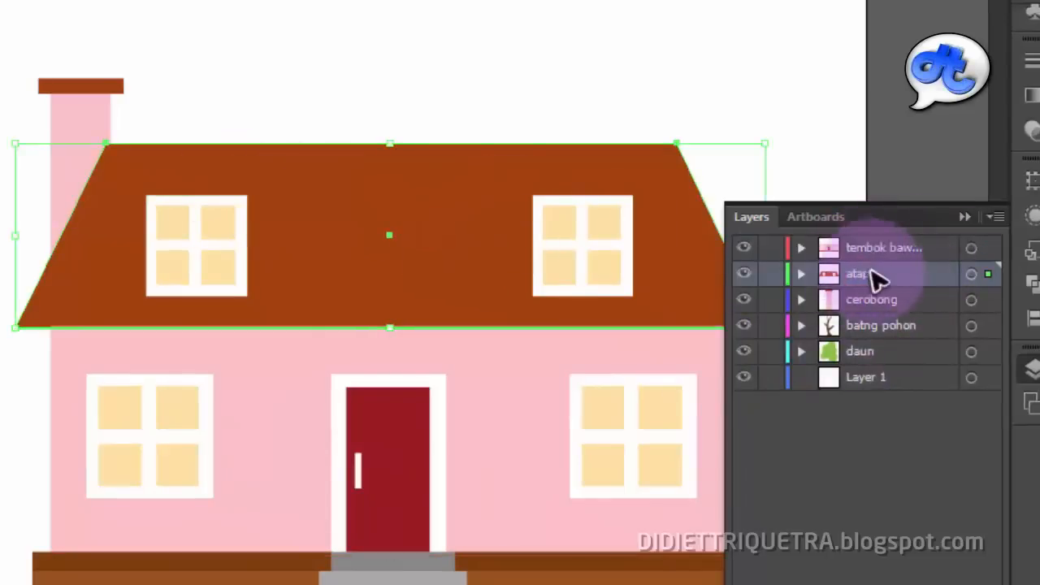
pyautogui.click(884, 300)
pyautogui.click(86, 108)
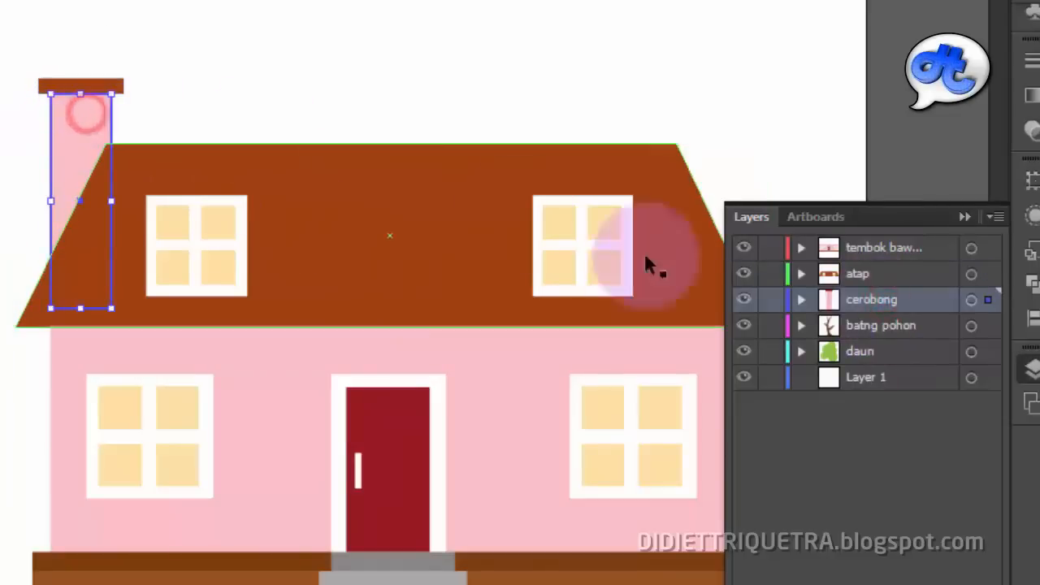
pyautogui.click(884, 325)
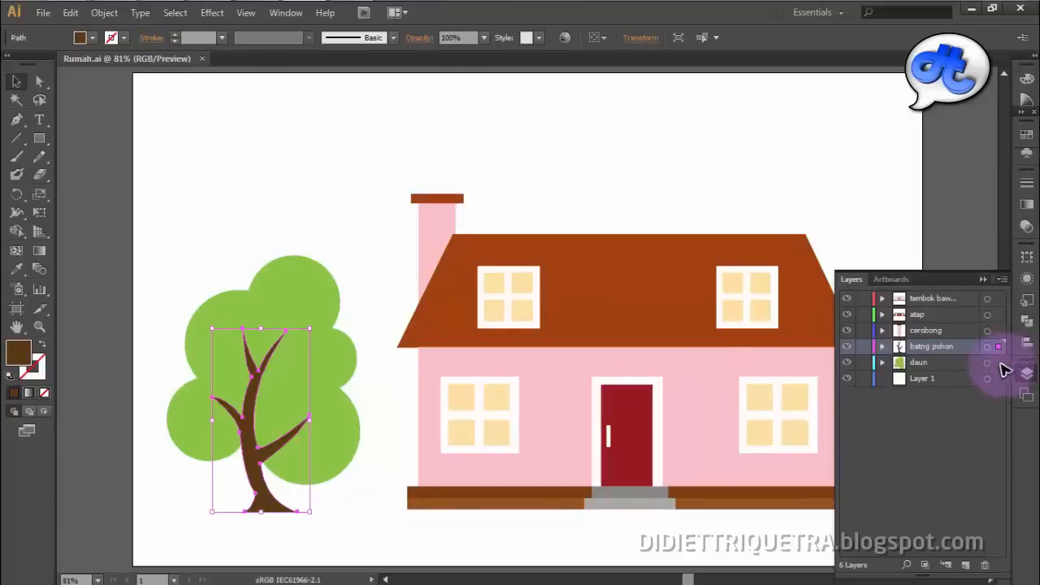
pyautogui.click(998, 363)
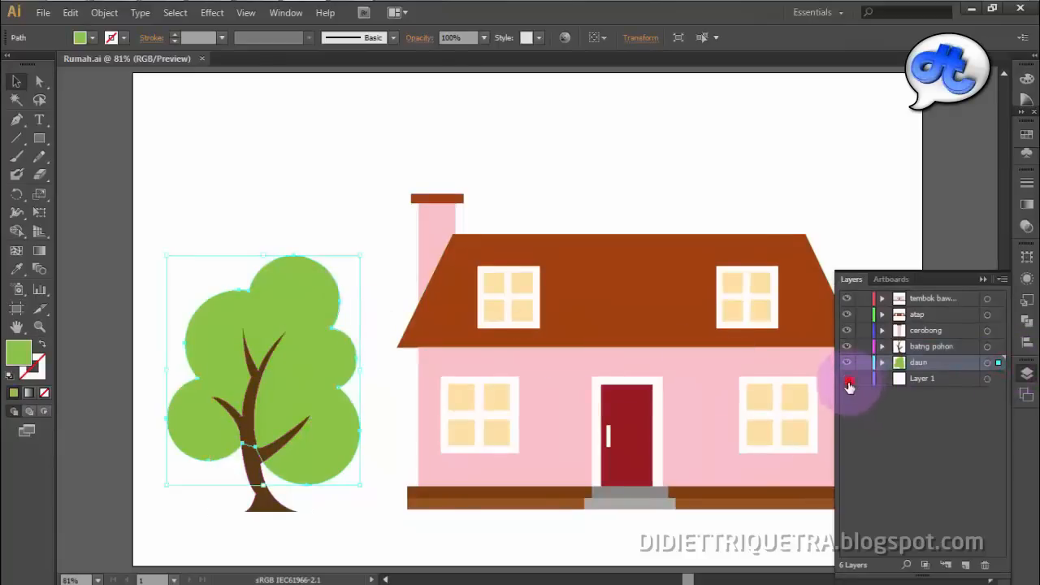
# Hide Layer 1, deselect the artwork and put the layer list away.
pyautogui.click(935, 381)
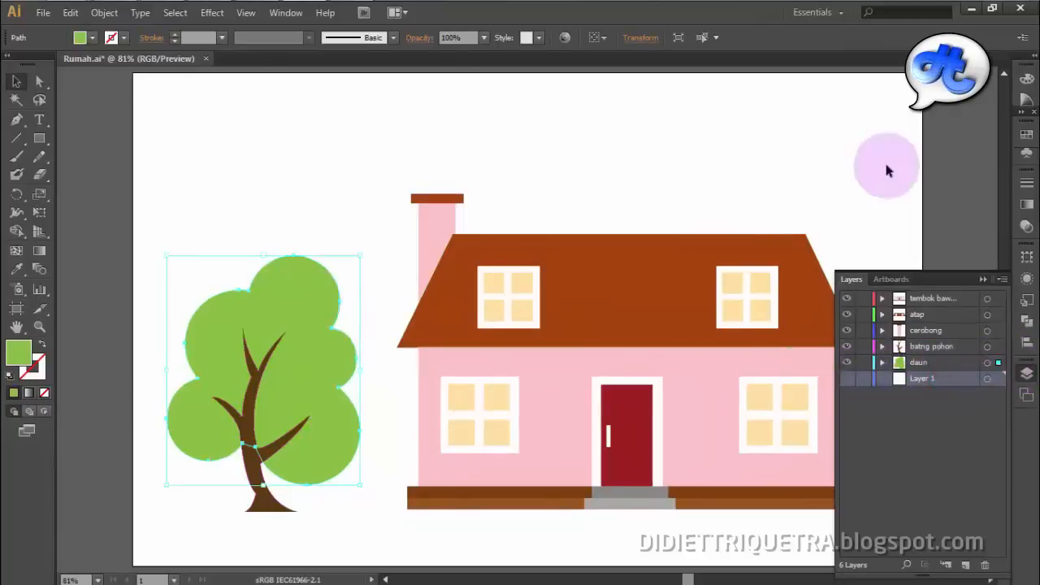
pyautogui.click(886, 166)
pyautogui.click(1026, 375)
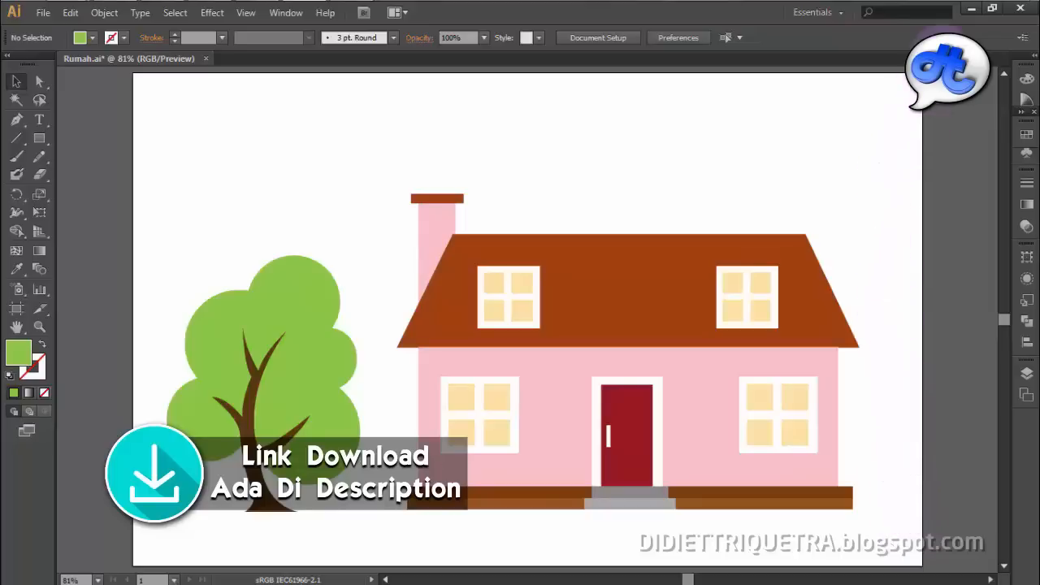
# Switch back to After Effects and create a new composition, Comp 1, at 1280 x 800 px, 29.97 fps and 2 seconds long.
pyautogui.click(971, 12)
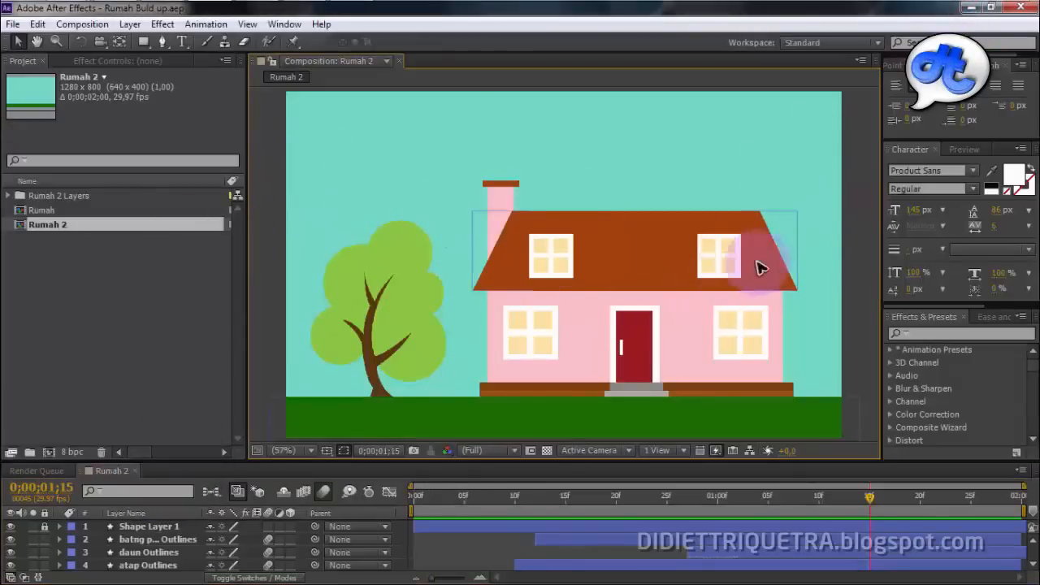
pyautogui.click(122, 473)
pyautogui.hotkey('ctrl', 'n')
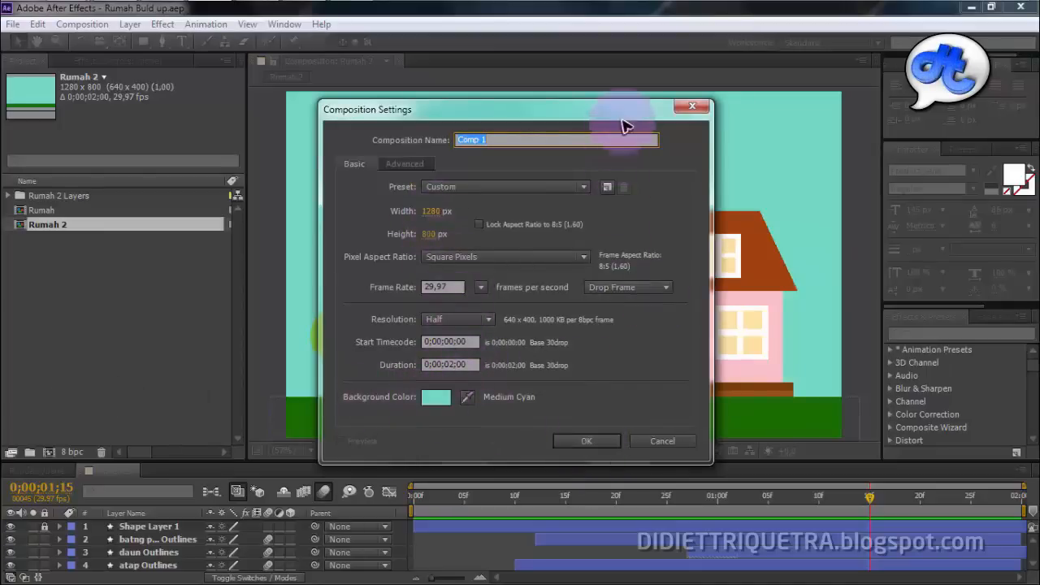
pyautogui.moveTo(622, 111); pyautogui.dragTo(688, 114)
pyautogui.click(652, 445)
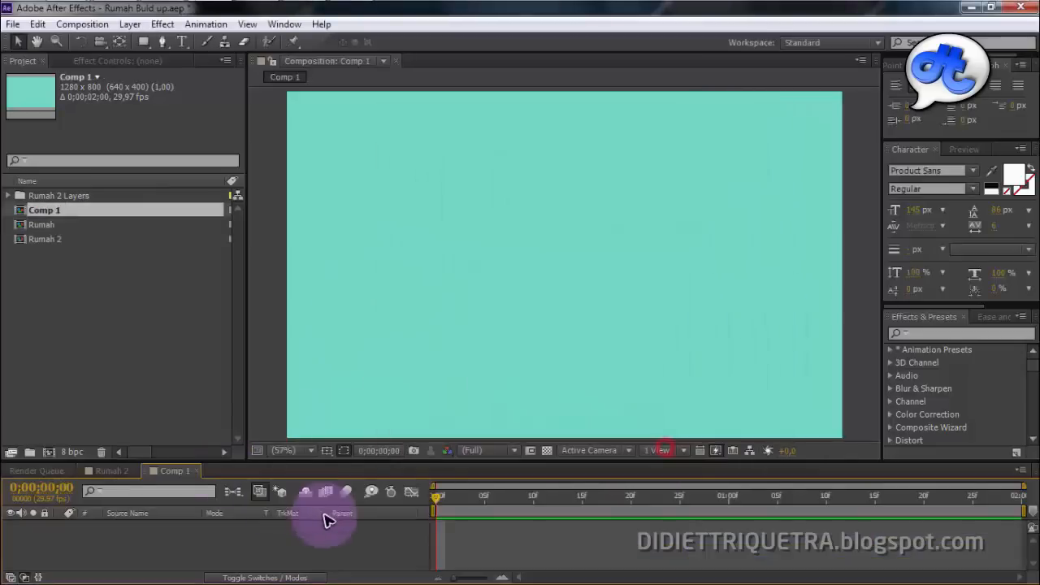
pyautogui.click(304, 534)
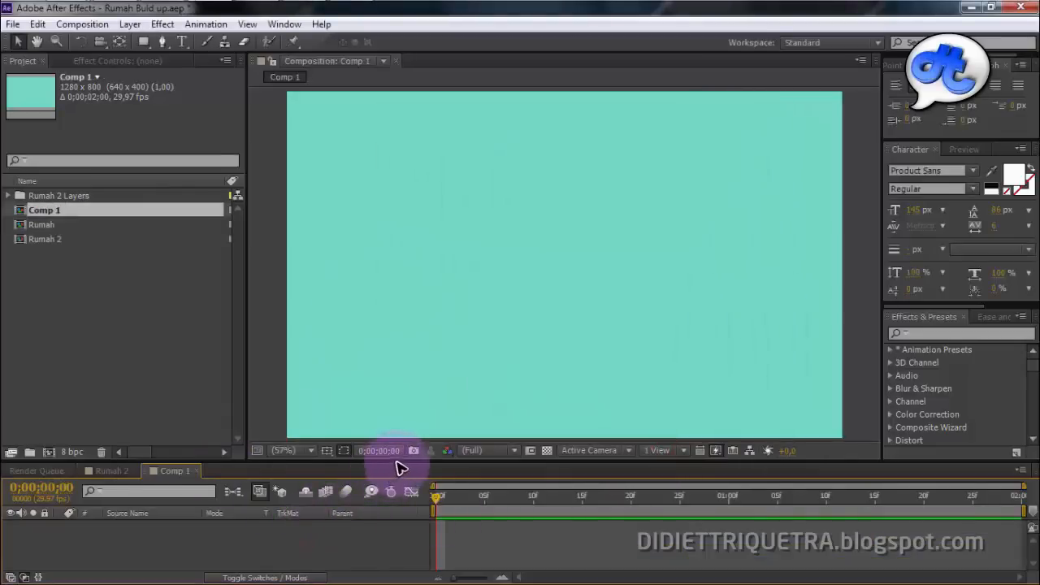
# Switch to Windows Explorer to locate Rumah.ai in the Build Up folder and return to After Effects.
pyautogui.click(109, 342)
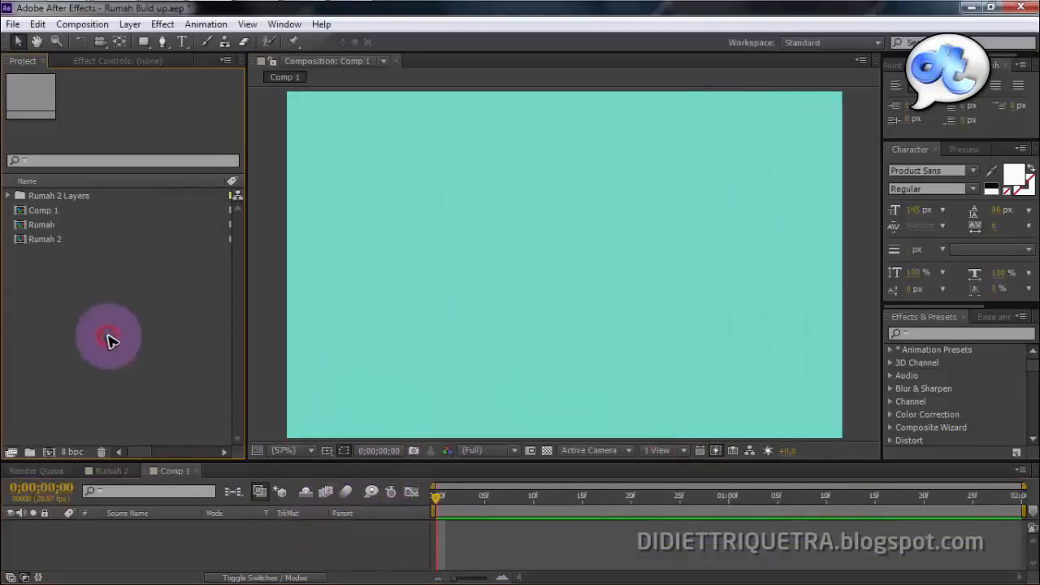
pyautogui.click(166, 343)
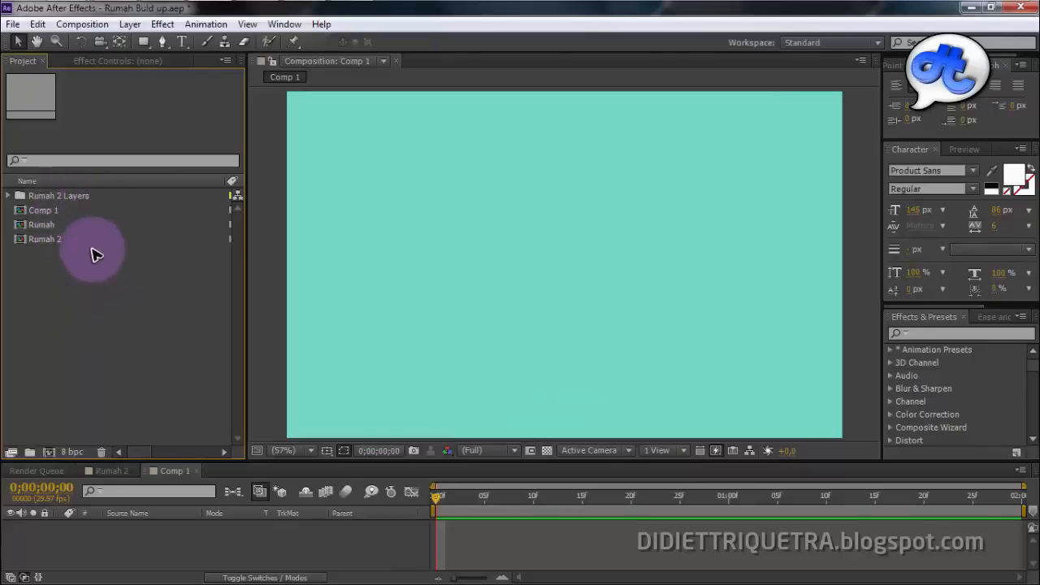
pyautogui.moveTo(150, 572)
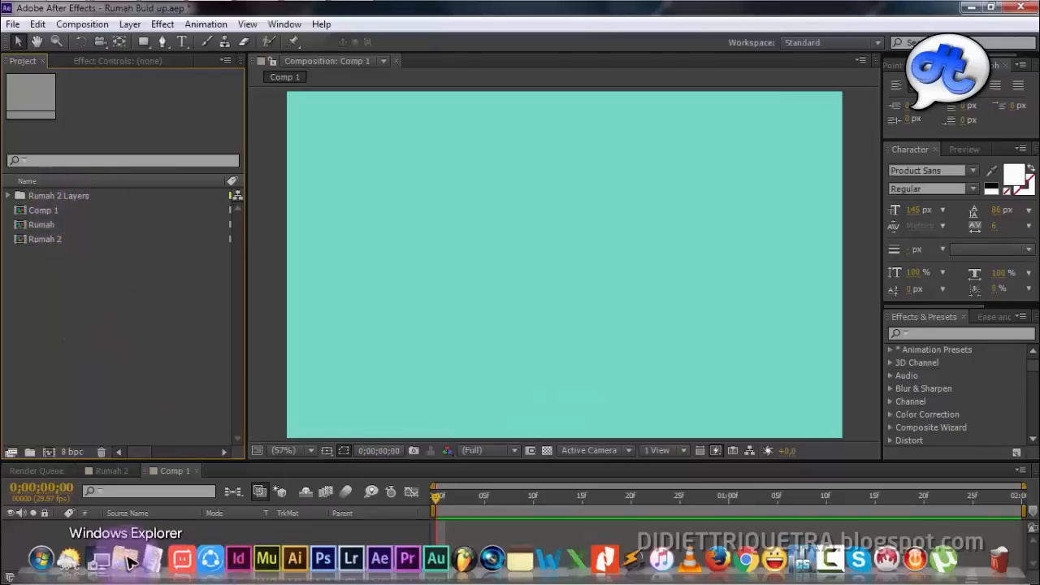
pyautogui.click(128, 559)
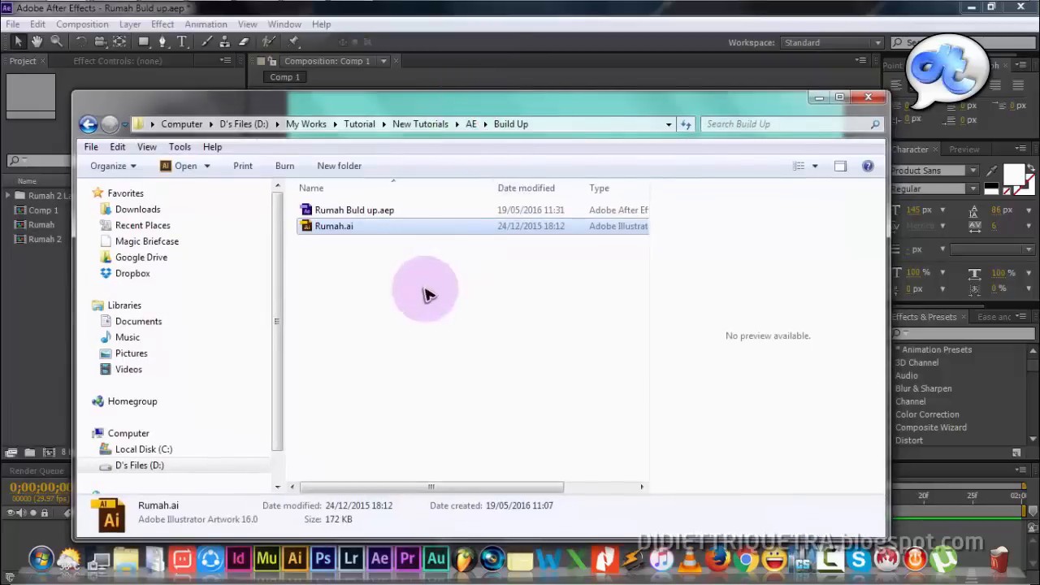
pyautogui.click(464, 327)
pyautogui.moveTo(441, 111); pyautogui.dragTo(513, 110)
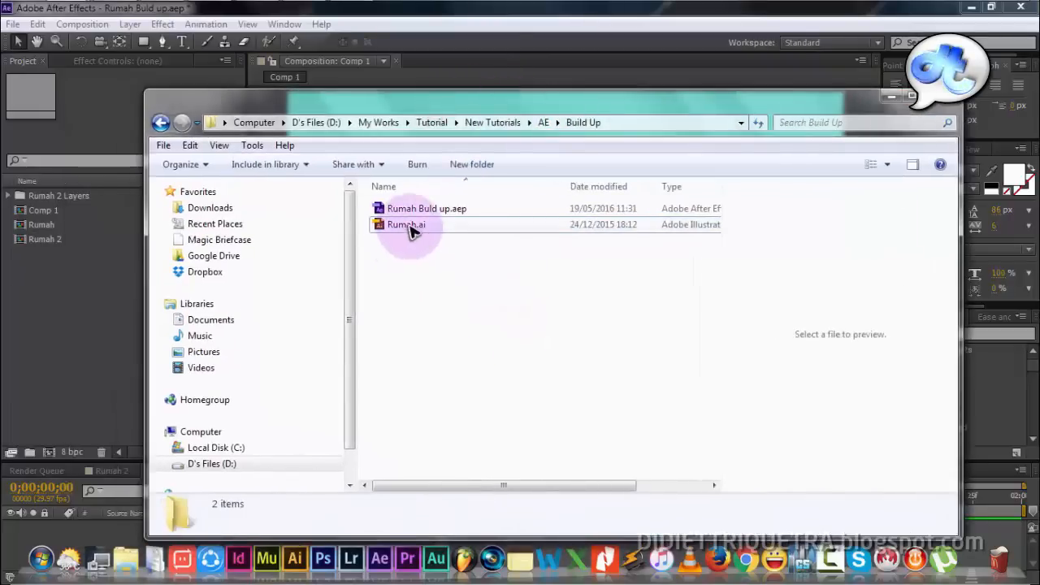
pyautogui.moveTo(410, 230); pyautogui.dragTo(423, 266)
pyautogui.click(891, 96)
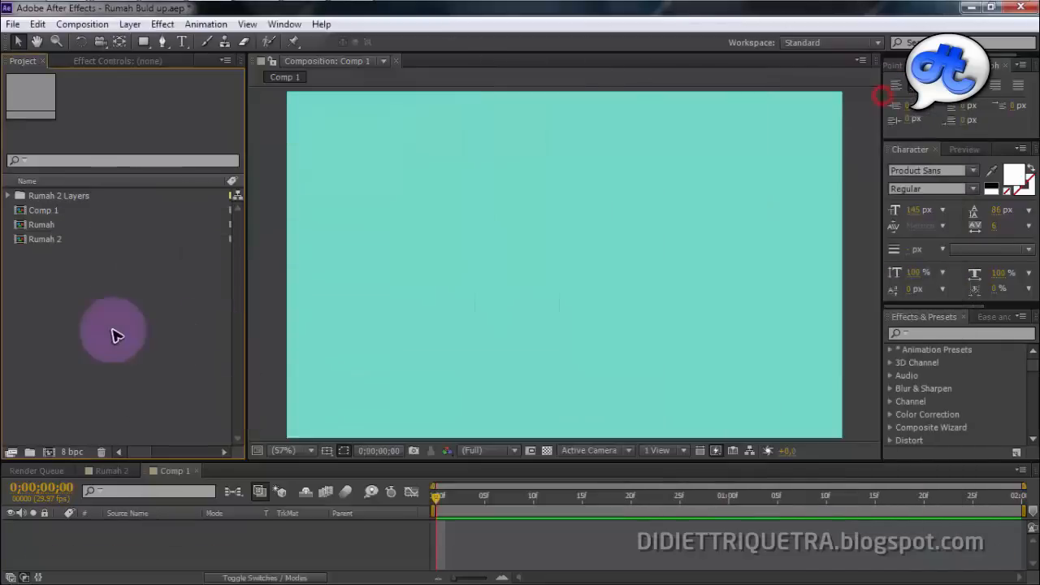
pyautogui.click(101, 329)
pyautogui.doubleClick(57, 224)
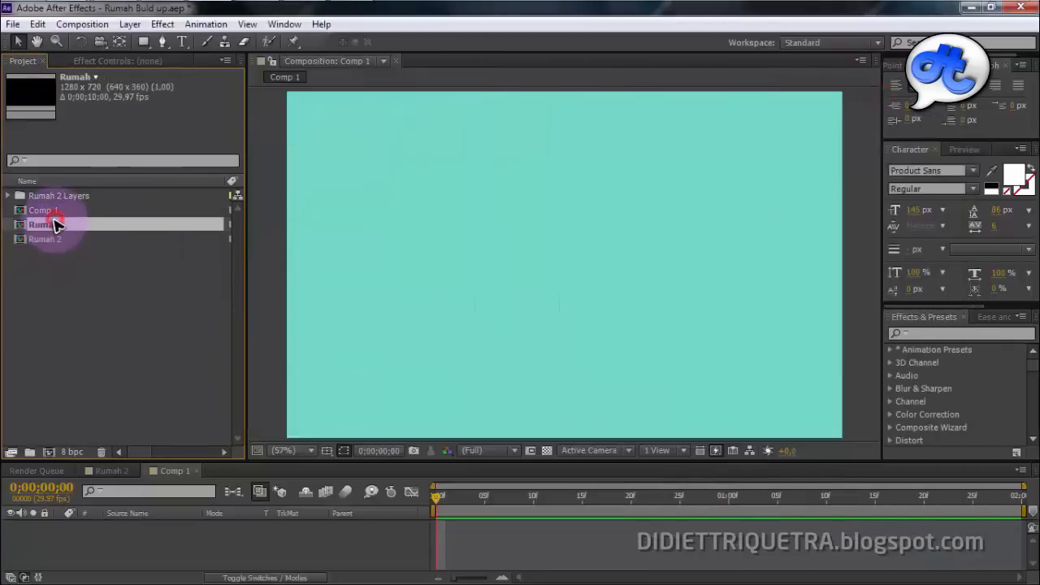
pyautogui.click(175, 470)
pyautogui.click(140, 326)
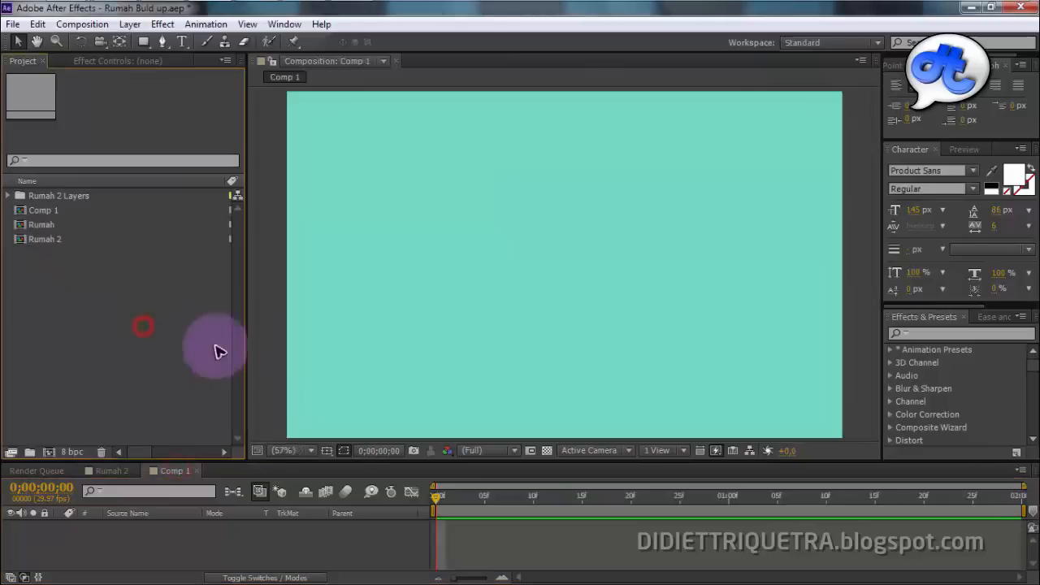
# Add all six Rumah.ai layers from the Rumah 2 Layers folder to Comp 1, enlarge the timeline area and deselect everything.
pyautogui.click(109, 196)
pyautogui.click(12, 196)
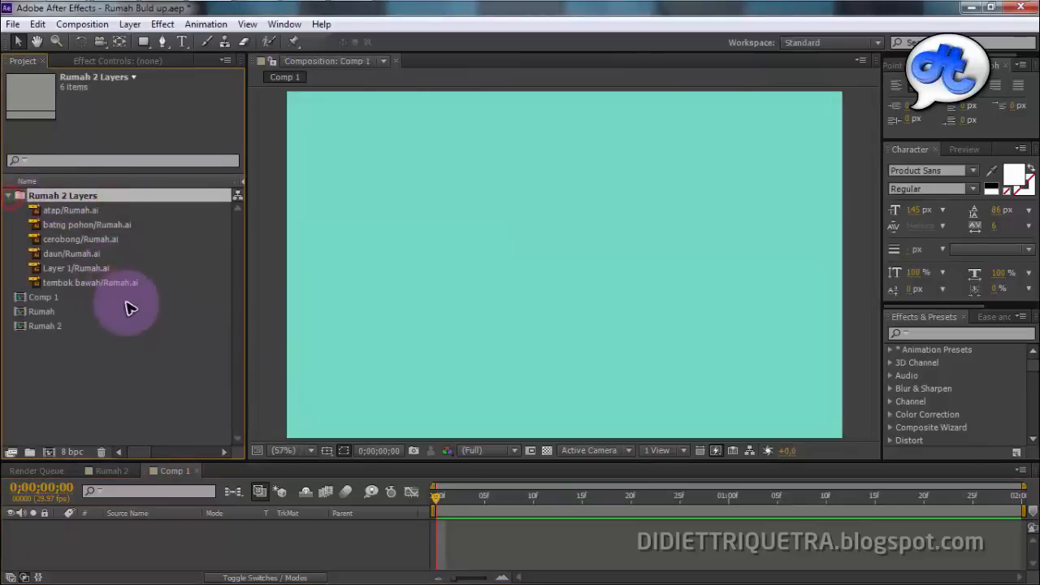
pyautogui.click(89, 210)
pyautogui.keyDown('shift'); pyautogui.click(118, 283); pyautogui.keyUp('shift')
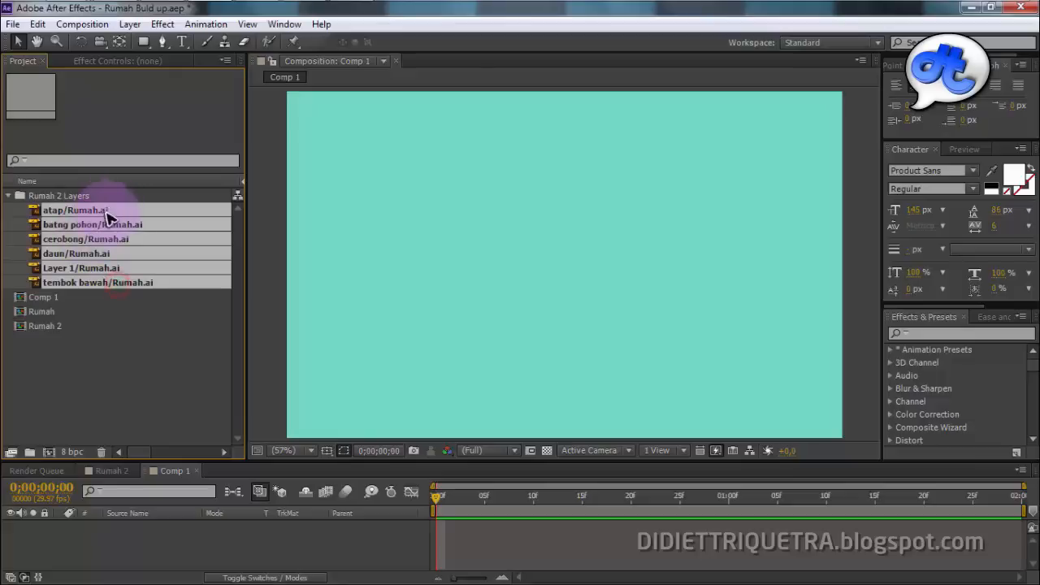
pyautogui.moveTo(114, 232); pyautogui.dragTo(216, 528)
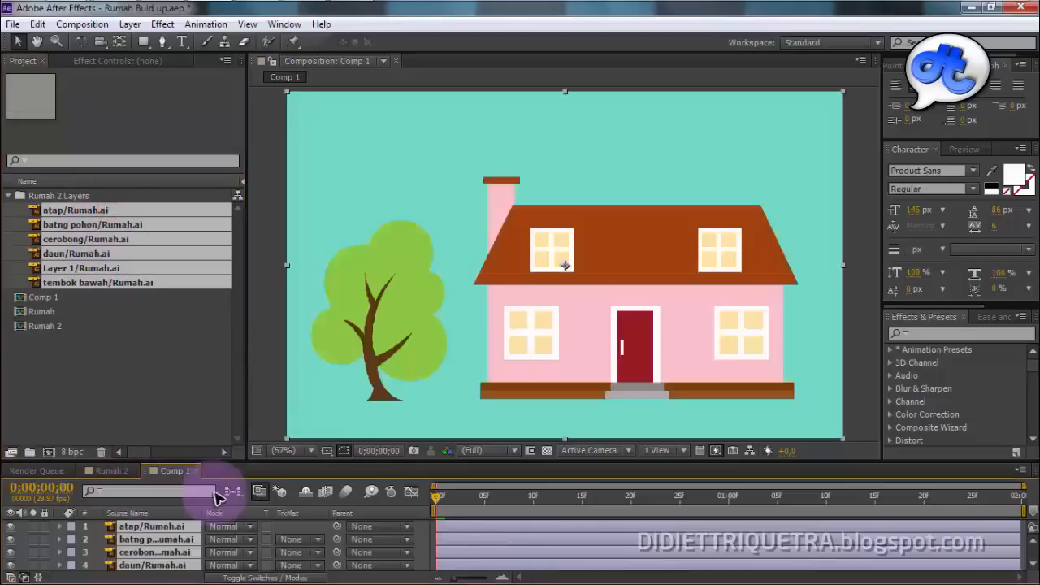
pyautogui.moveTo(434, 461); pyautogui.dragTo(418, 395)
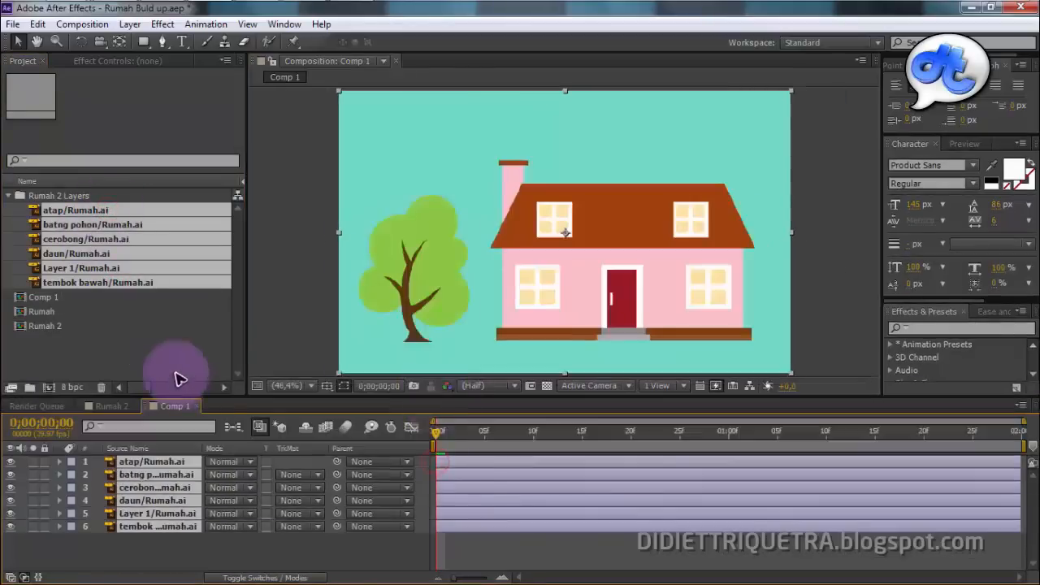
pyautogui.click(170, 354)
pyautogui.click(179, 564)
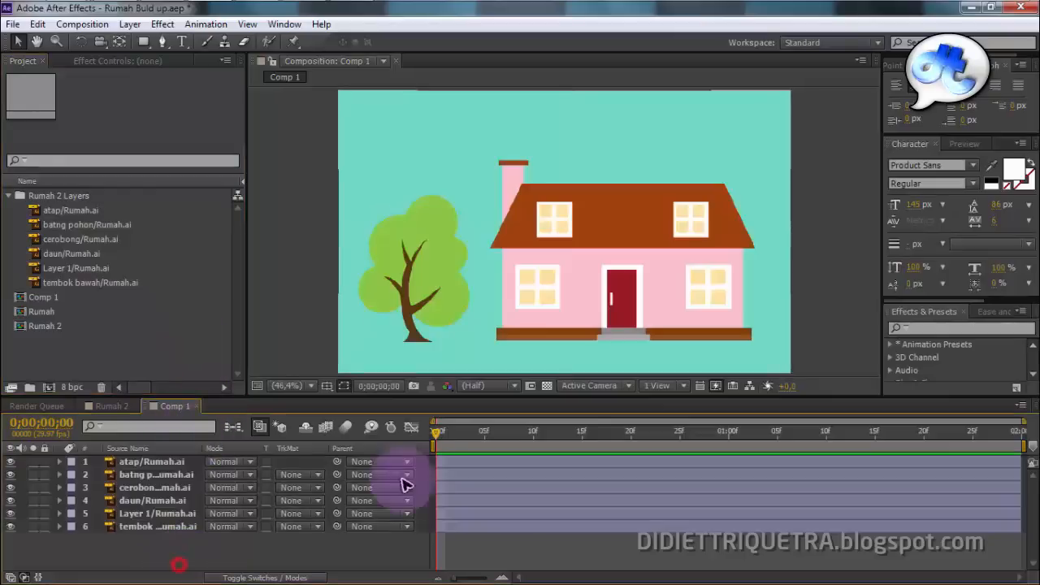
# Check the Rumah 2 composition for reference, return to Comp 1 and add an empty shape layer.
pyautogui.click(112, 406)
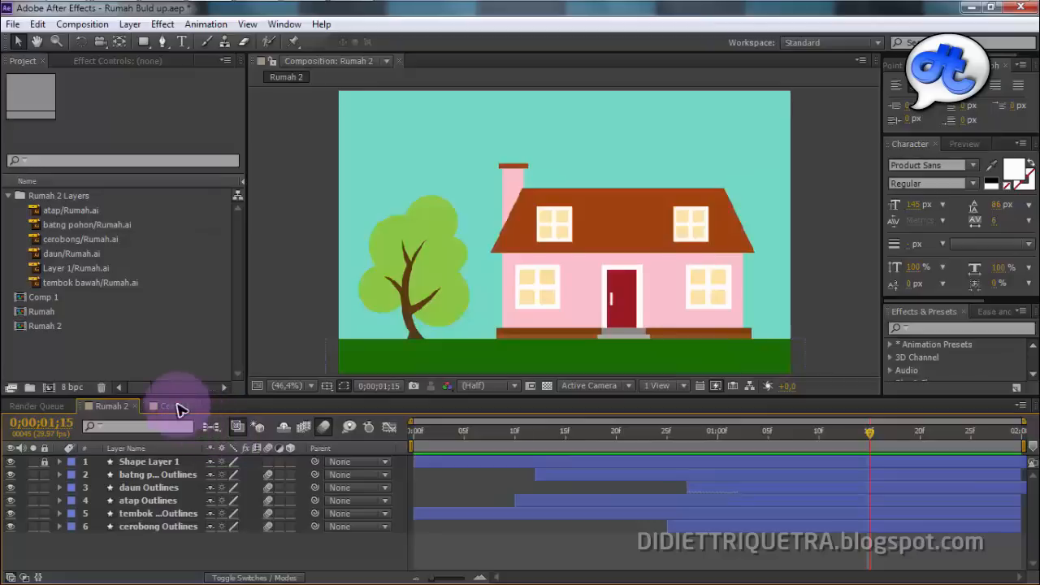
pyautogui.click(180, 408)
pyautogui.rightClick(370, 551)
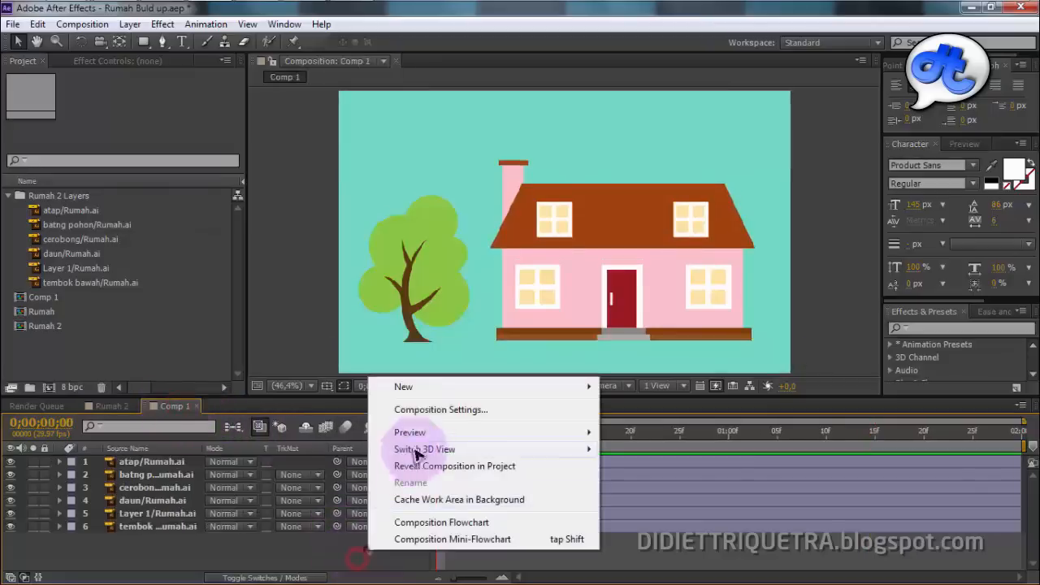
pyautogui.click(423, 394)
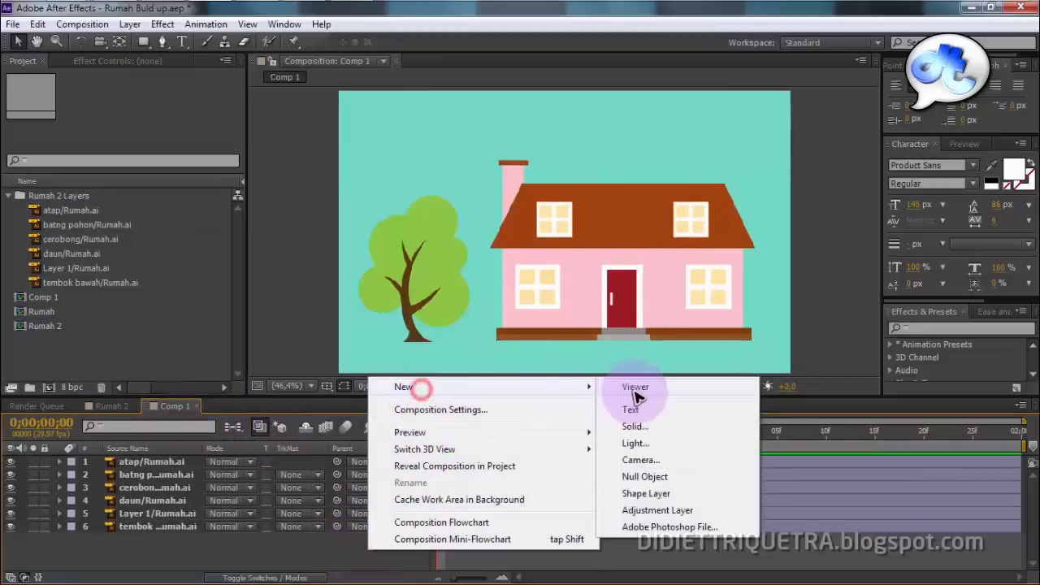
pyautogui.click(650, 494)
# Draw a green ground rectangle on the shape layer, spanning the full composition width below the house and tree, and deselect it.
pyautogui.click(146, 43)
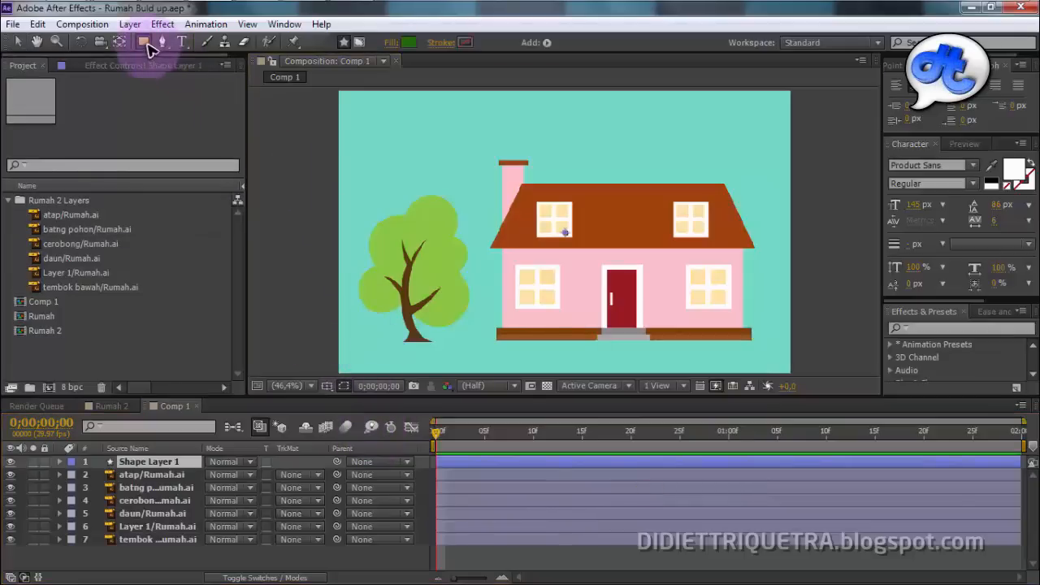
pyautogui.click(147, 46)
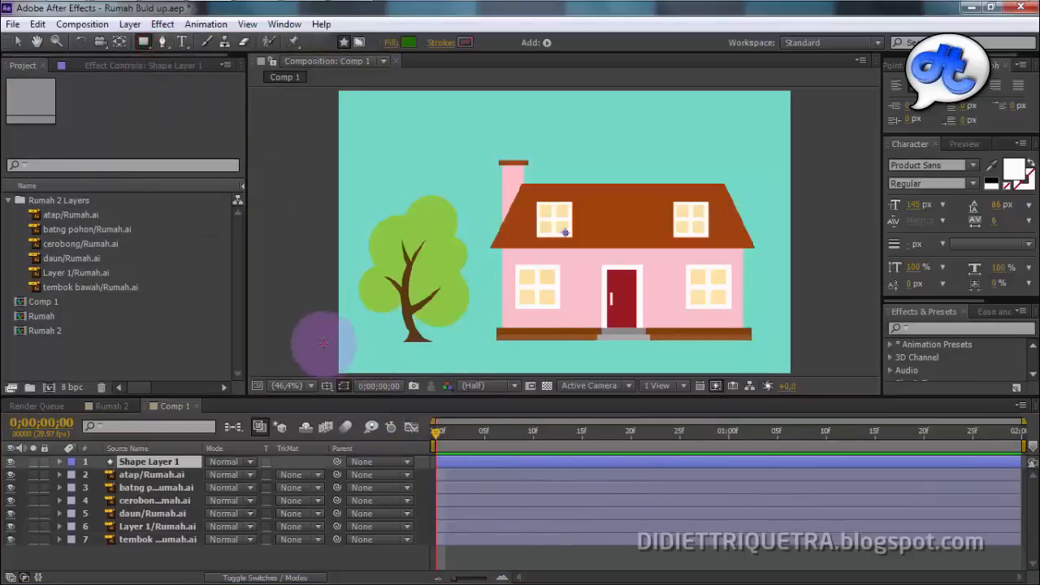
pyautogui.moveTo(322, 344); pyautogui.dragTo(787, 372)
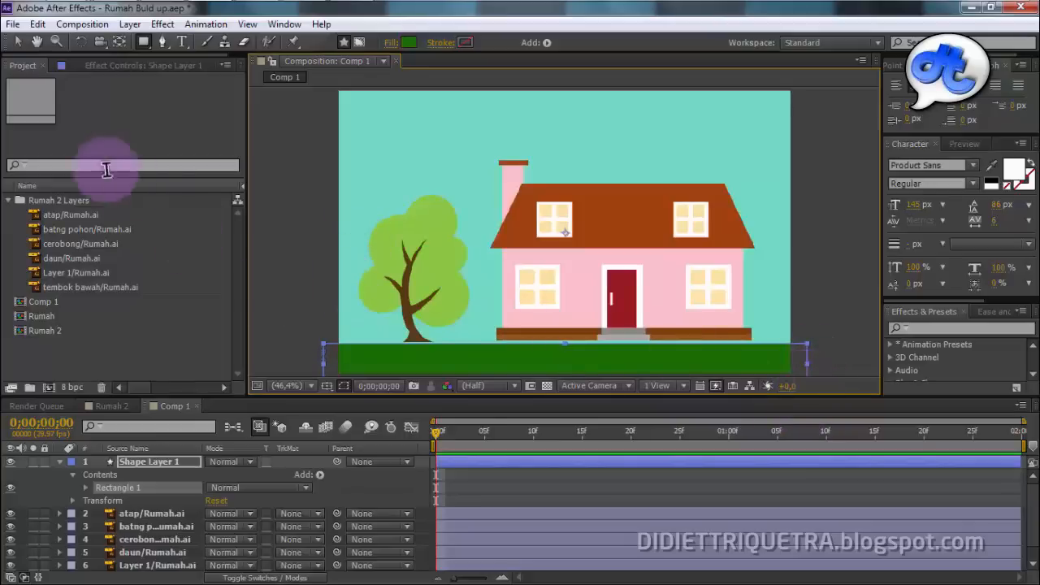
pyautogui.click(17, 41)
pyautogui.click(824, 284)
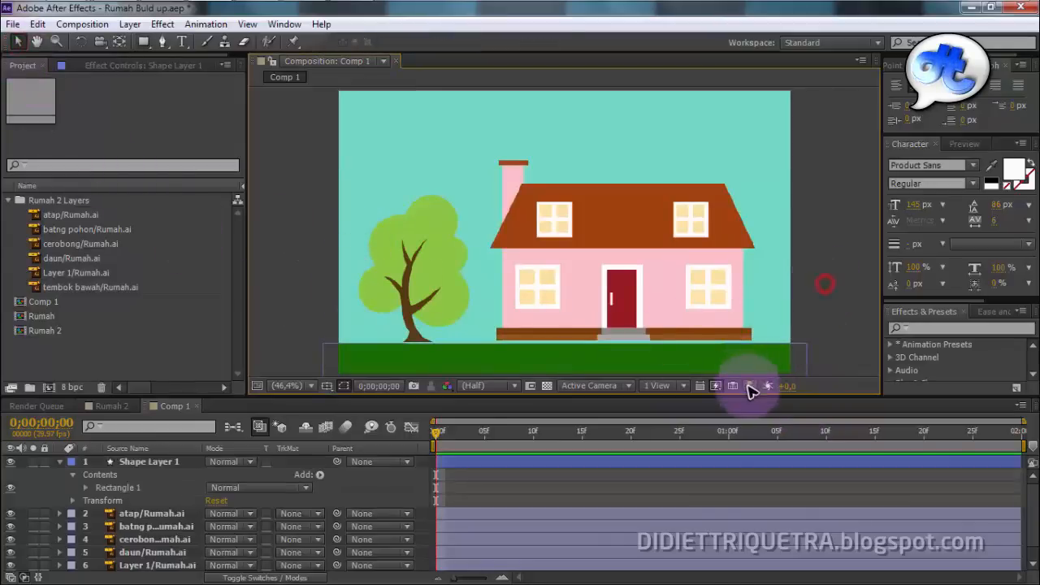
# Nudge the green ground rectangle slightly upward to meet the base of the house and tree, and collapse Shape Layer 1.
pyautogui.moveTo(752, 396); pyautogui.dragTo(780, 449)
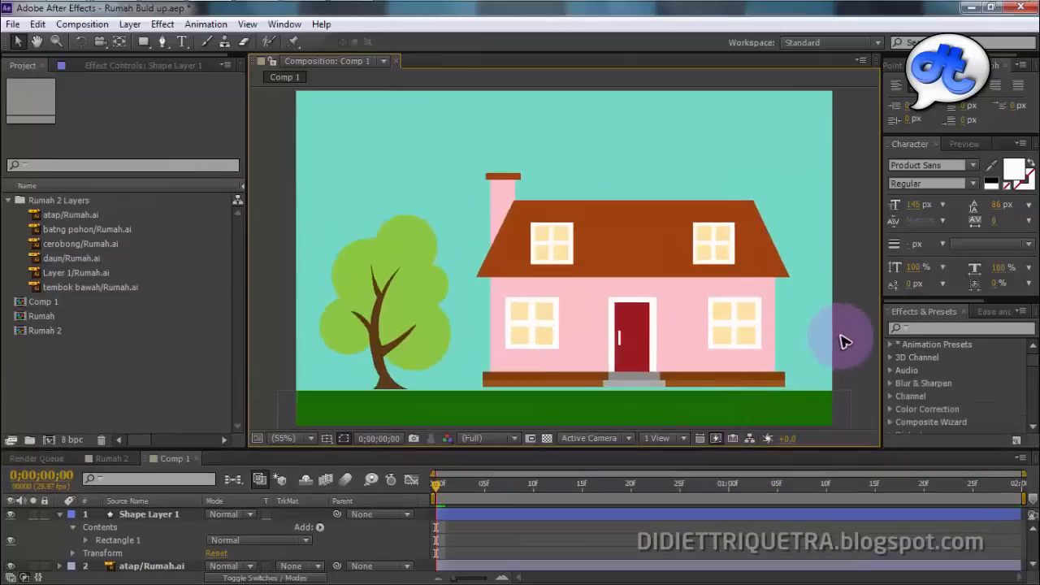
pyautogui.click(813, 424)
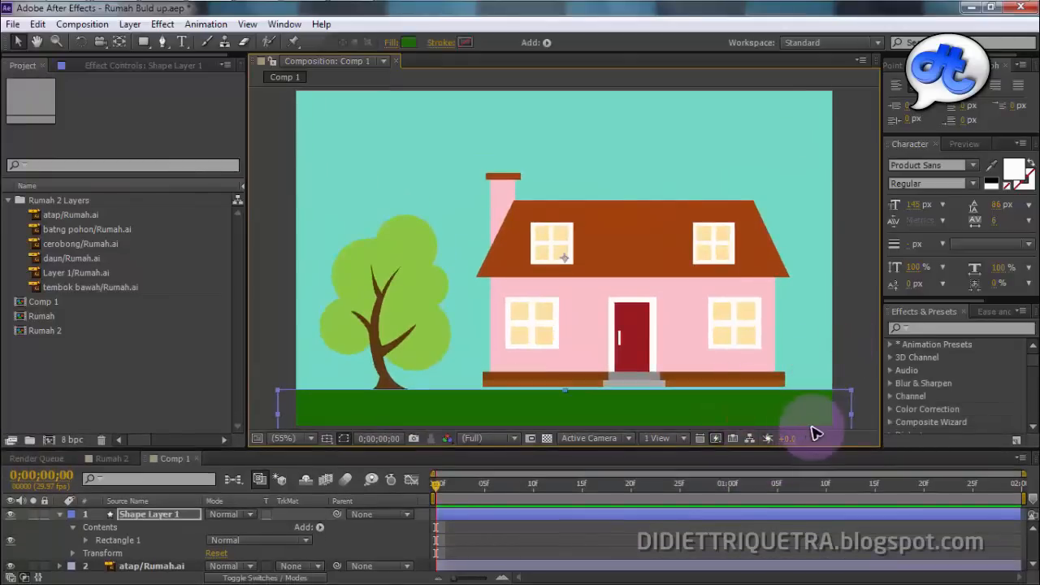
pyautogui.click(853, 325)
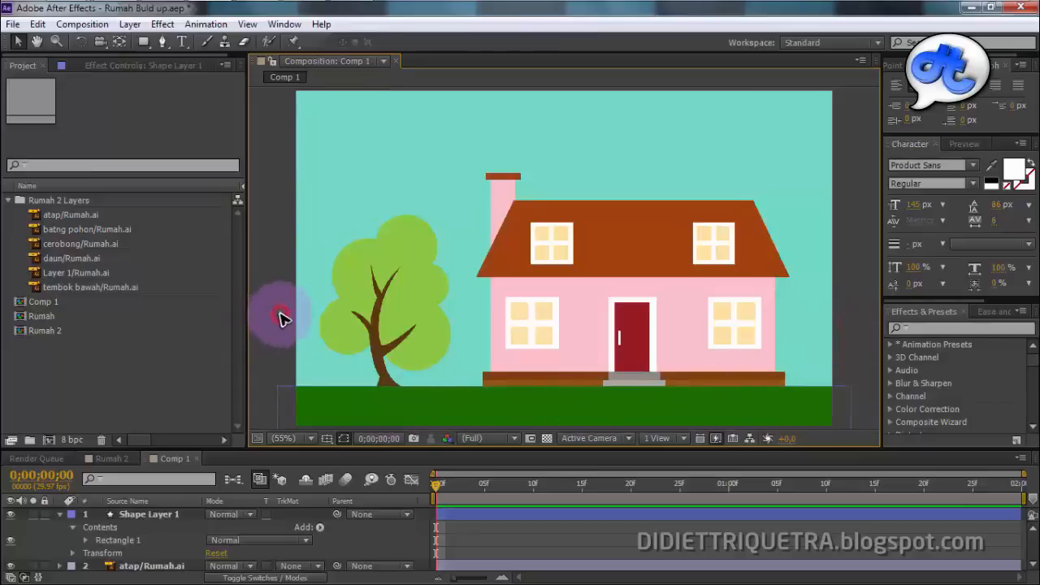
pyautogui.click(63, 514)
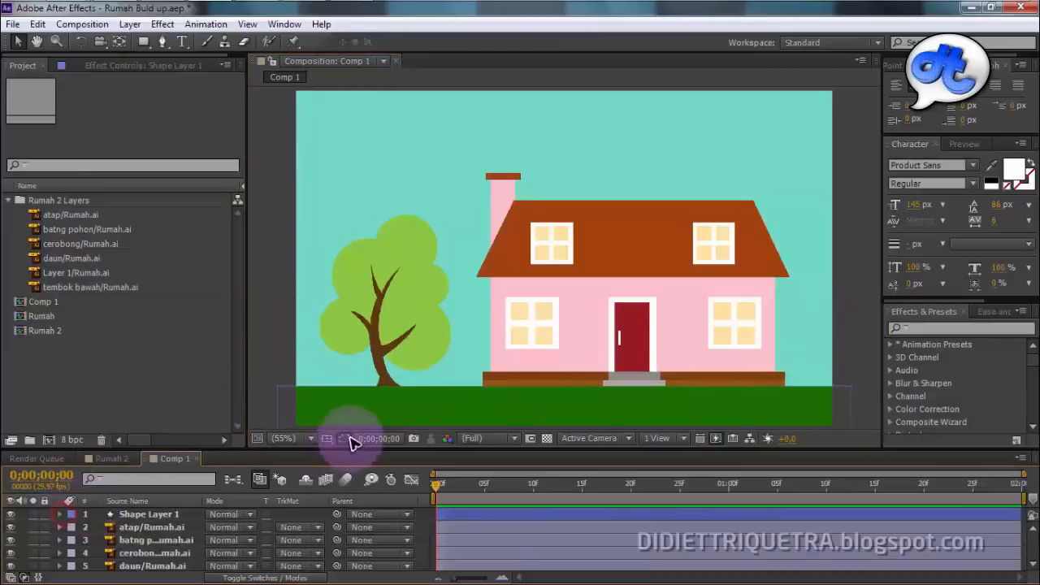
pyautogui.moveTo(355, 450); pyautogui.dragTo(345, 417)
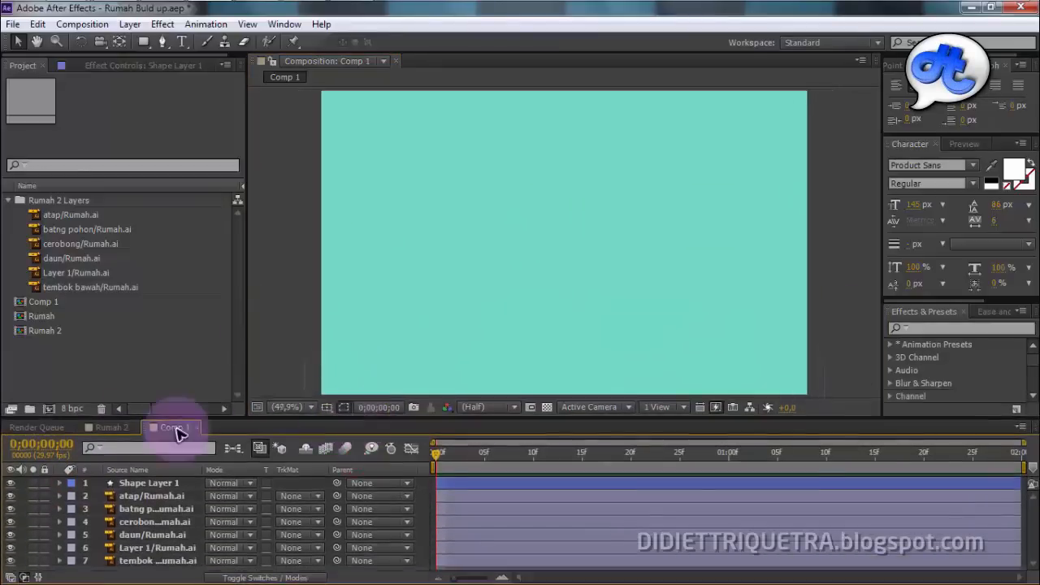
# Scrub the finished animation in Rumah 2, then select the Illustrator layers in Comp 1 to examine their layer type.
pyautogui.click(111, 428)
pyautogui.moveTo(515, 452); pyautogui.dragTo(540, 476)
pyautogui.moveTo(681, 485); pyautogui.dragTo(510, 497)
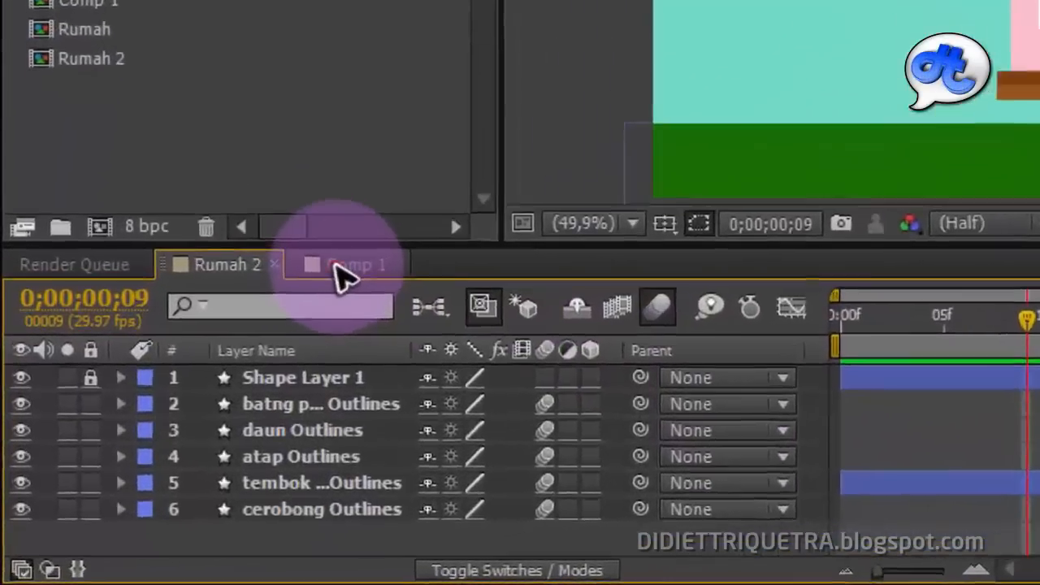
pyautogui.click(341, 268)
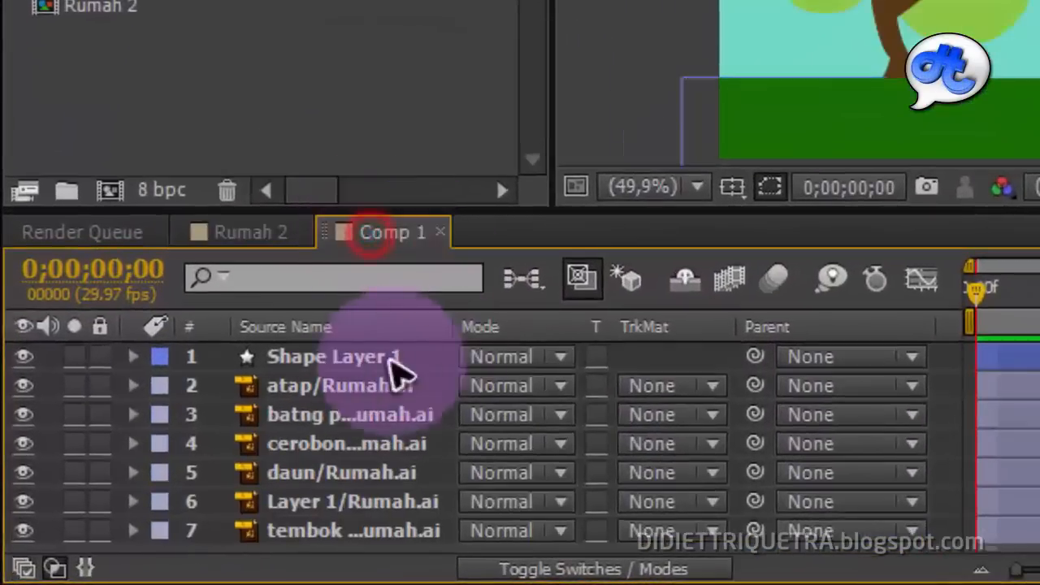
pyautogui.click(325, 414)
pyautogui.keyDown('shift'); pyautogui.click(364, 541); pyautogui.keyUp('shift')
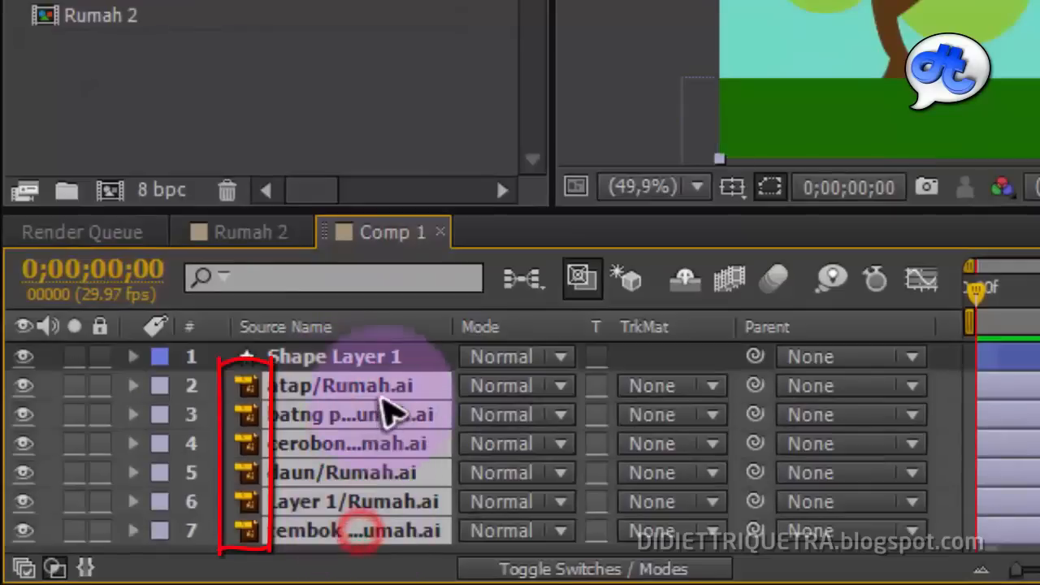
# Examine the layer type of the trunk, leaves, roof, lower wall and chimney Outlines layers in the Rumah 2 composition.
pyautogui.click(258, 240)
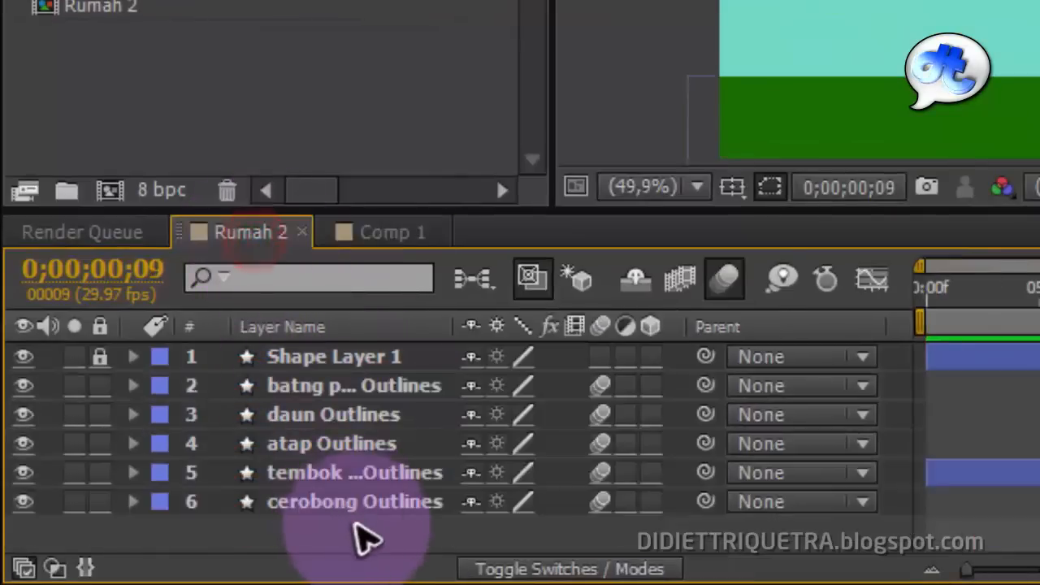
pyautogui.click(355, 523)
pyautogui.click(365, 384)
pyautogui.click(355, 418)
pyautogui.click(363, 446)
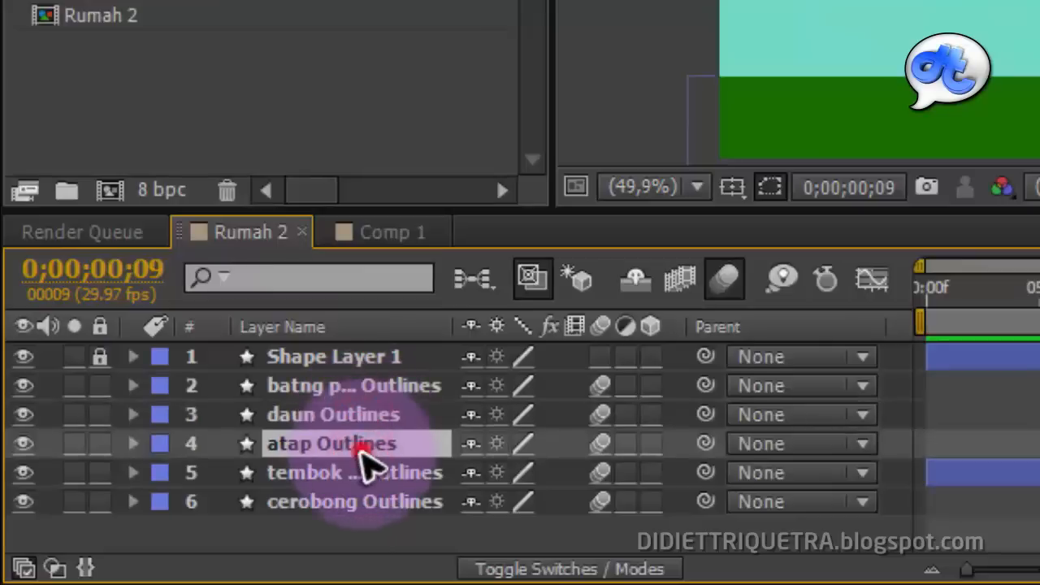
pyautogui.click(365, 474)
pyautogui.click(365, 502)
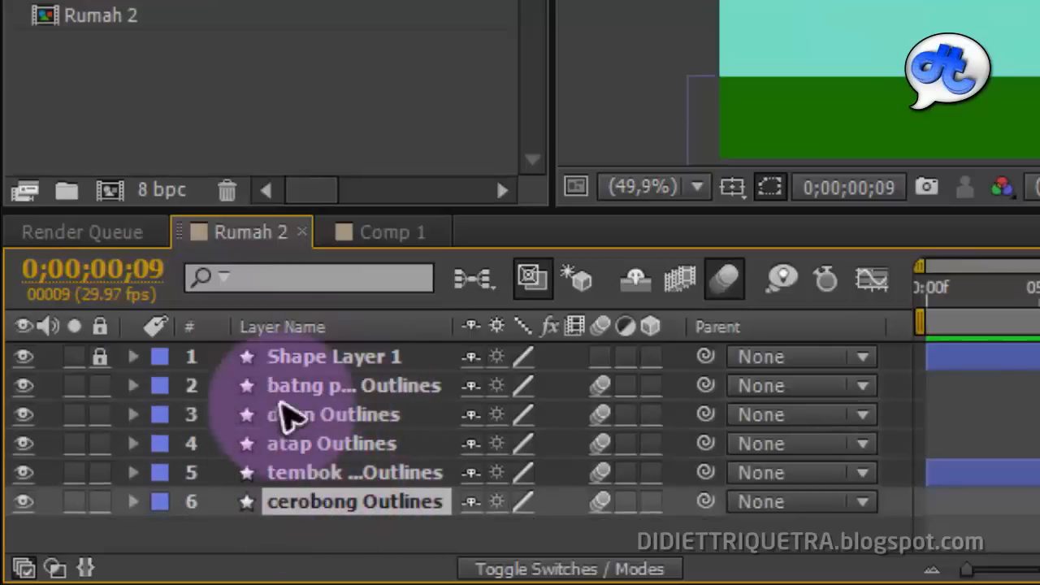
pyautogui.click(375, 389)
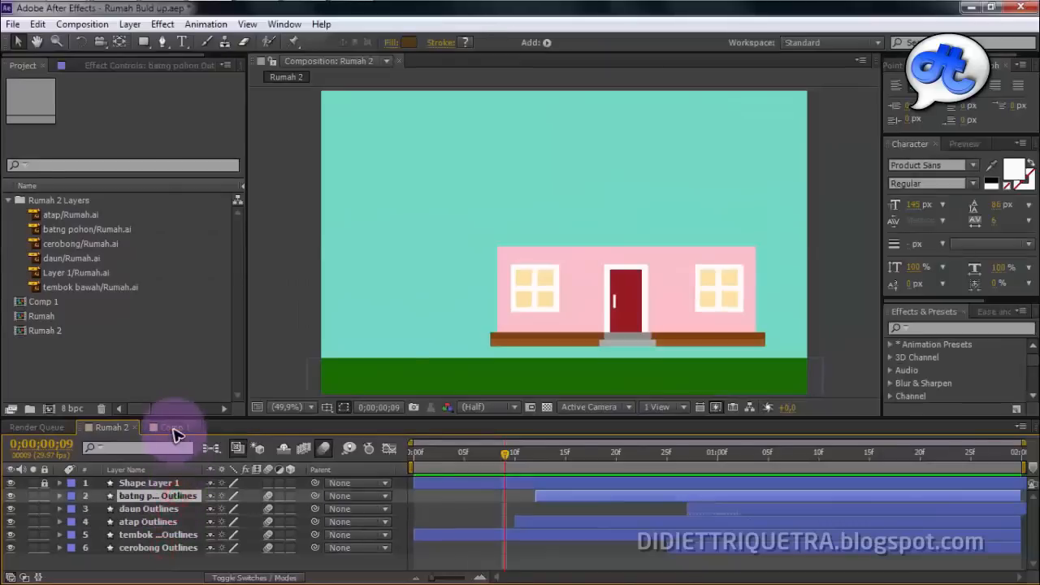
# Return to Comp 1, view the roof layer atap/Rumah.ai in its own layer viewer and close that viewer.
pyautogui.click(173, 428)
pyautogui.click(418, 515)
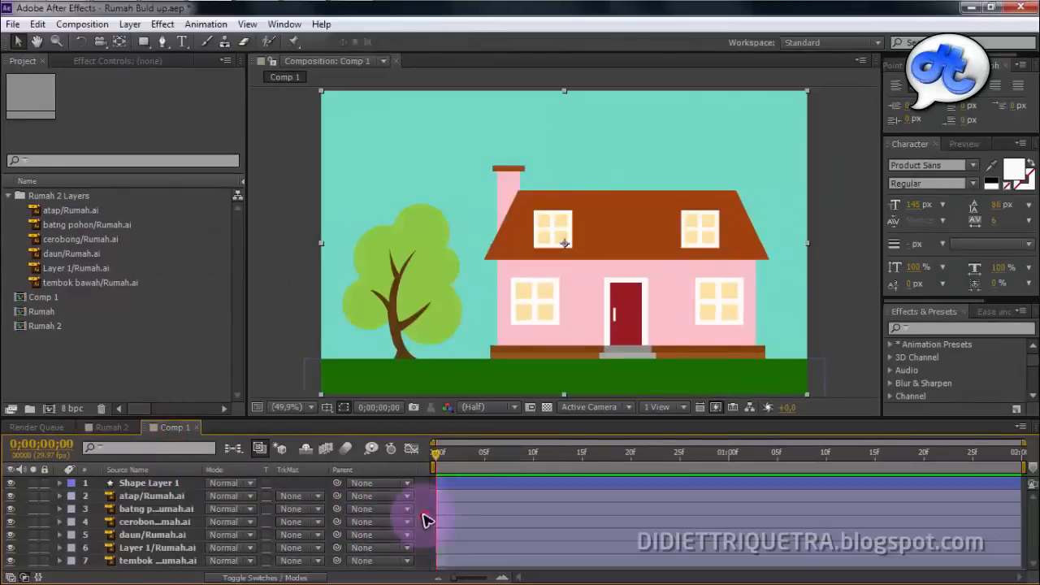
pyautogui.click(155, 496)
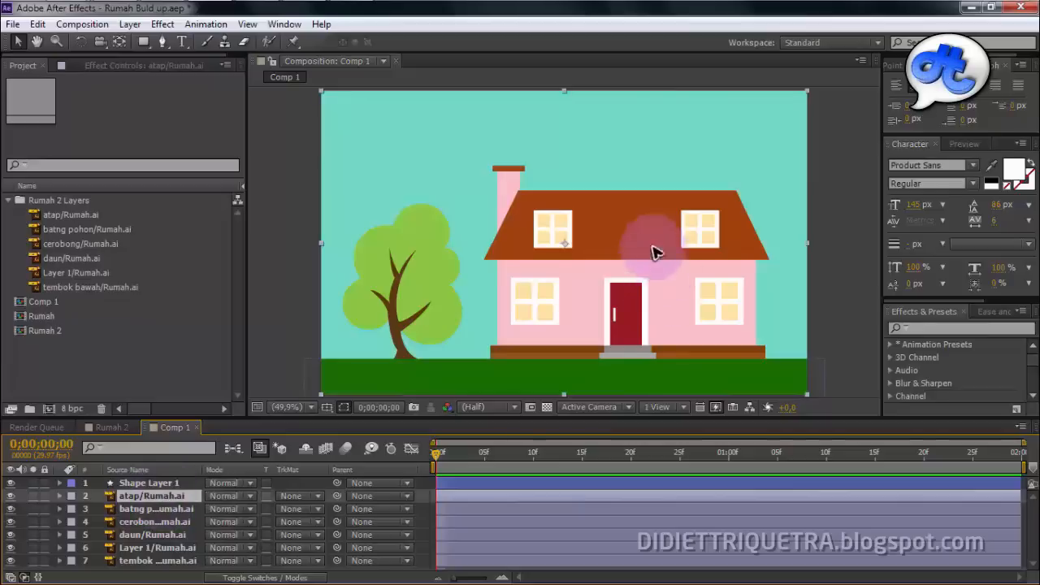
pyautogui.click(637, 221)
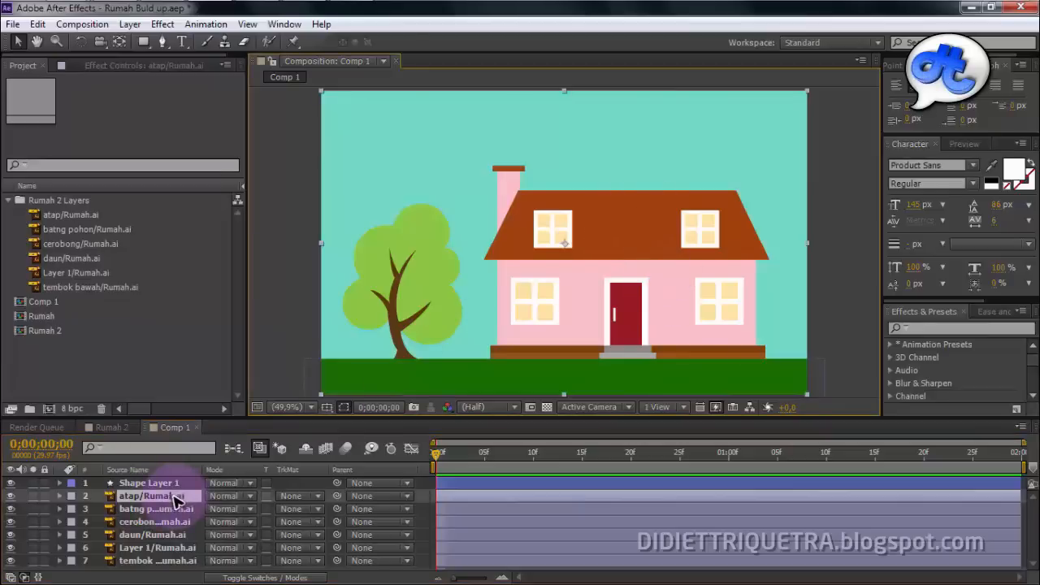
pyautogui.doubleClick(177, 498)
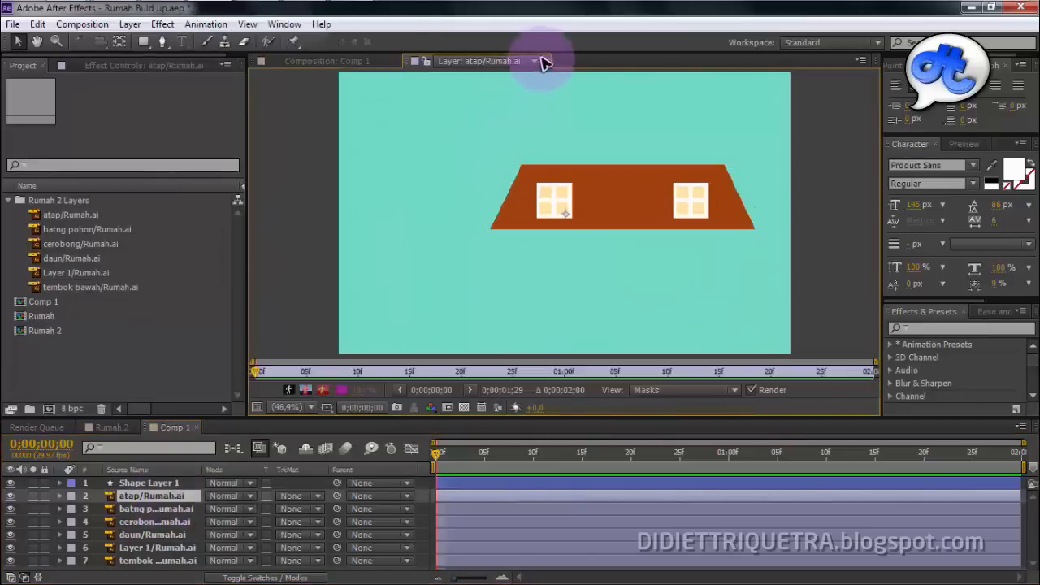
pyautogui.click(547, 62)
# Convert the roof layer atap/Rumah.ai into a shape layer with Create Shapes from Vector Layer.
pyautogui.rightClick(149, 496)
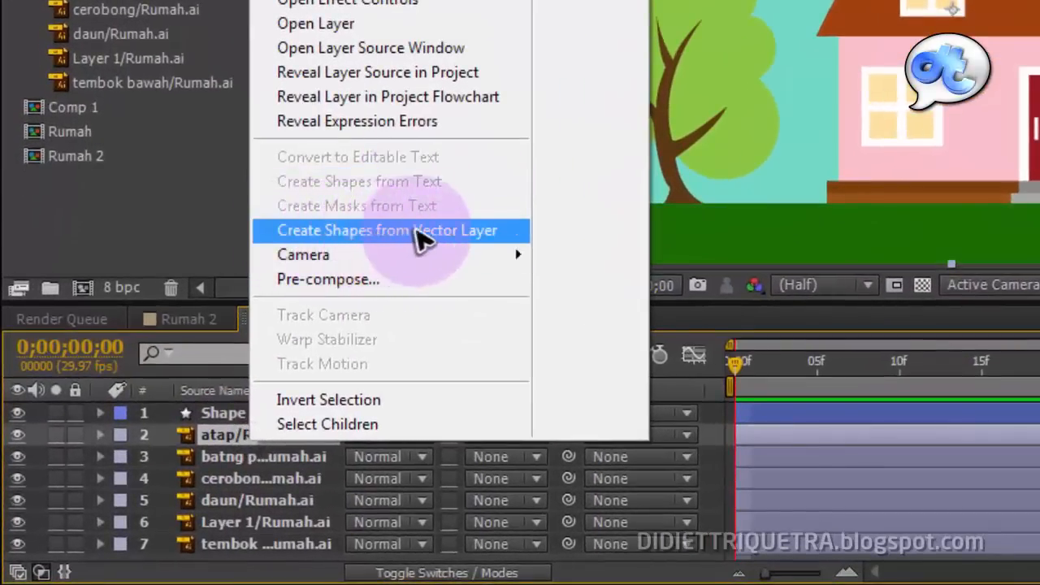
pyautogui.click(448, 232)
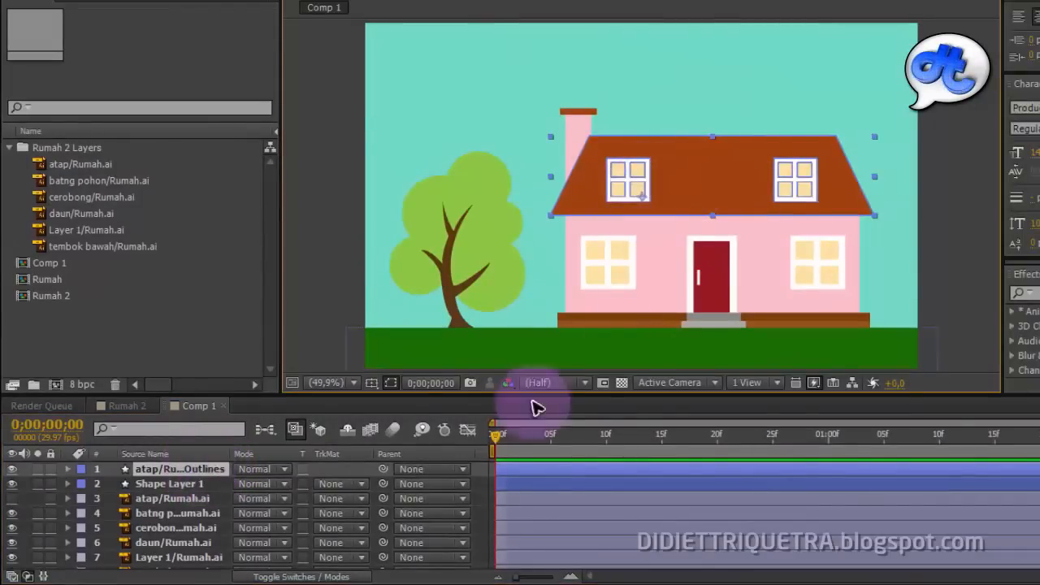
pyautogui.scroll(1, 681, 165)
pyautogui.scroll(-1, 668, 192)
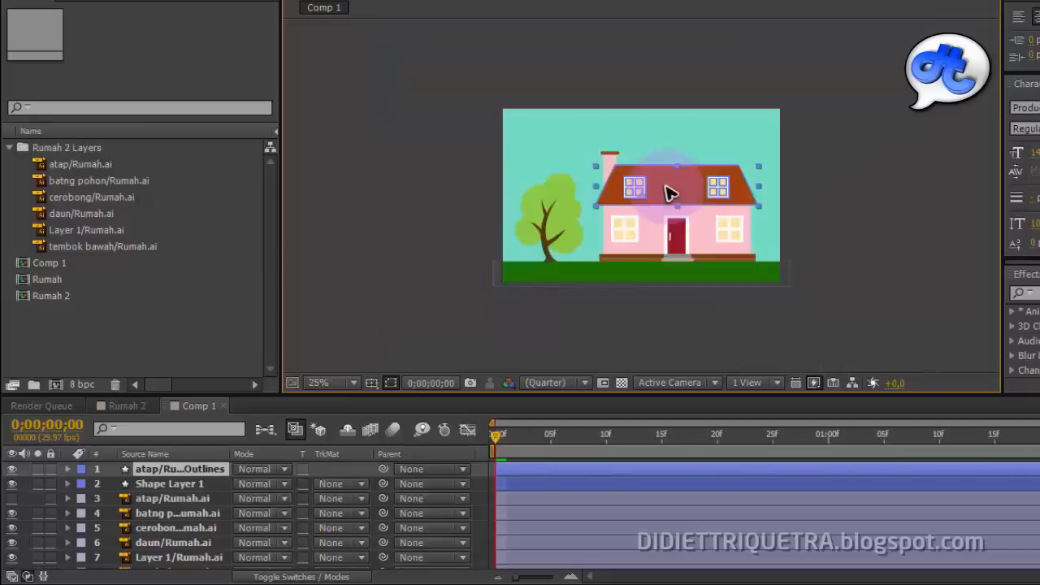
pyautogui.scroll(1, 668, 192)
# Expand the contents of the roof's outline shape layer, look through its groups, deselect it and inspect the roof up close.
pyautogui.click(68, 469)
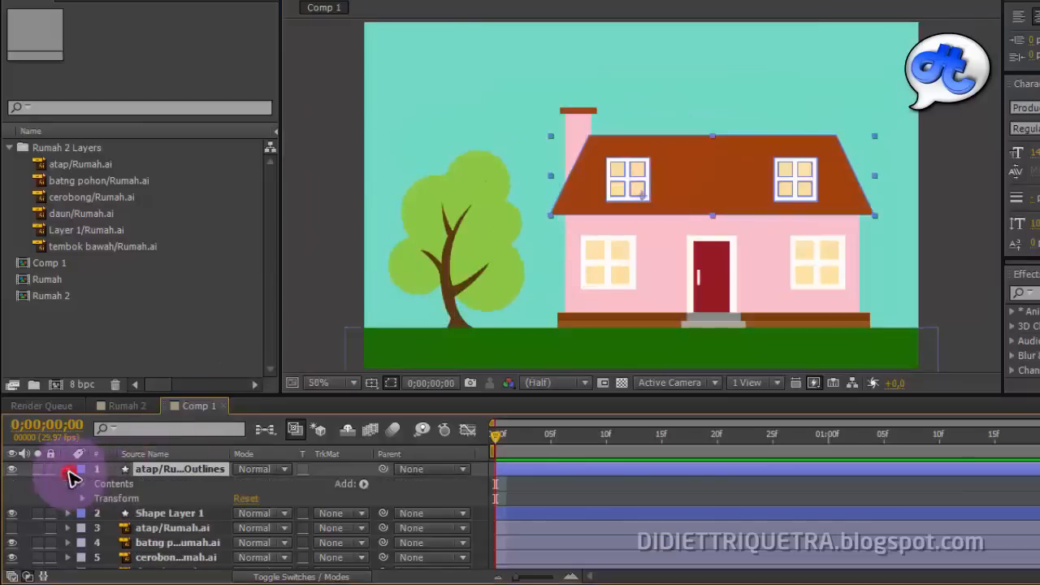
pyautogui.click(83, 485)
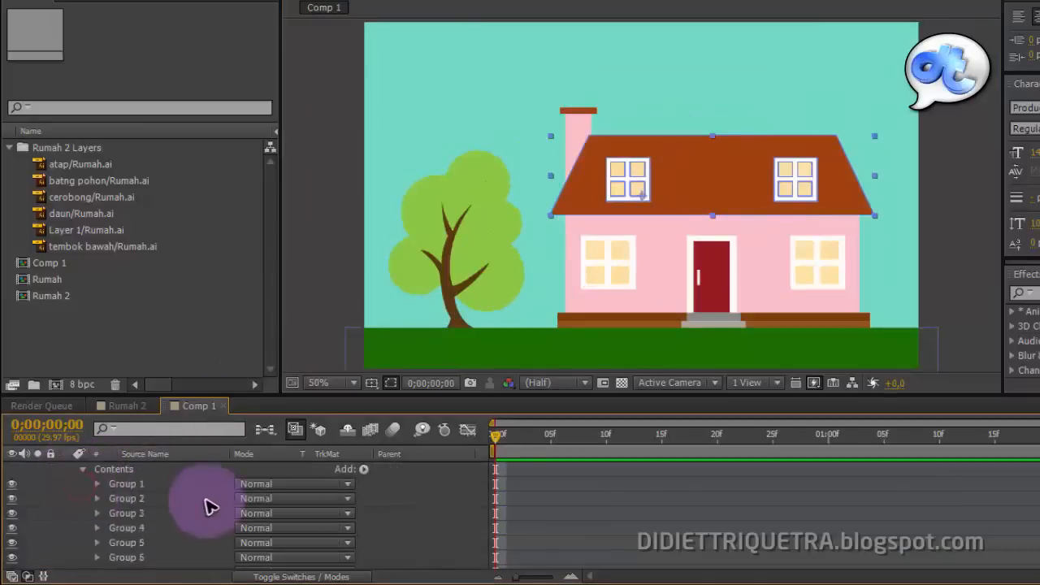
pyautogui.scroll(-2, 154, 530)
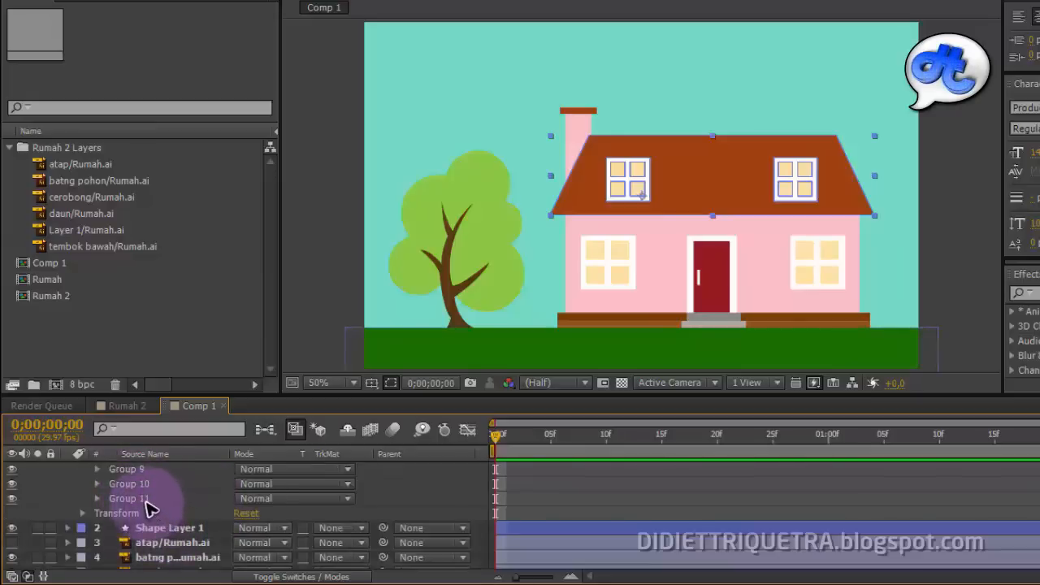
pyautogui.click(941, 140)
pyautogui.scroll(1, 776, 181)
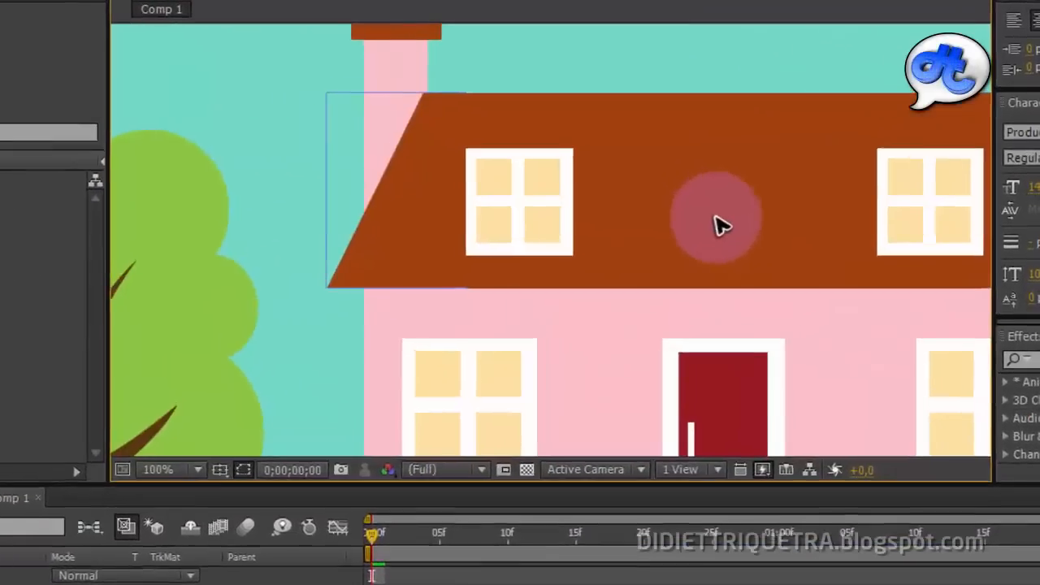
# Collapse the roof's outline shape layer and fit the whole composition in the viewer.
pyautogui.moveTo(748, 193); pyautogui.dragTo(528, 275)
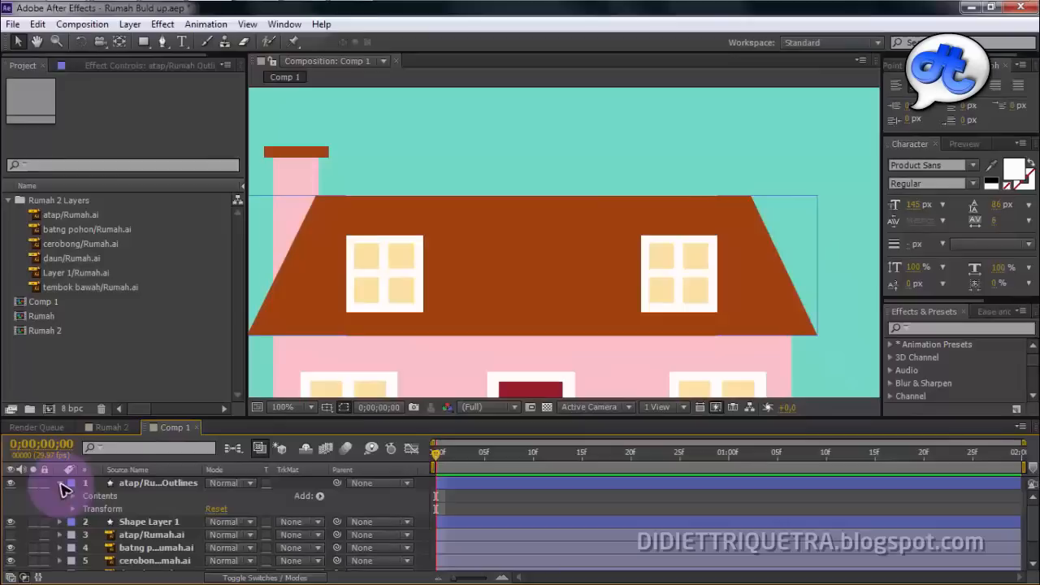
pyautogui.click(60, 485)
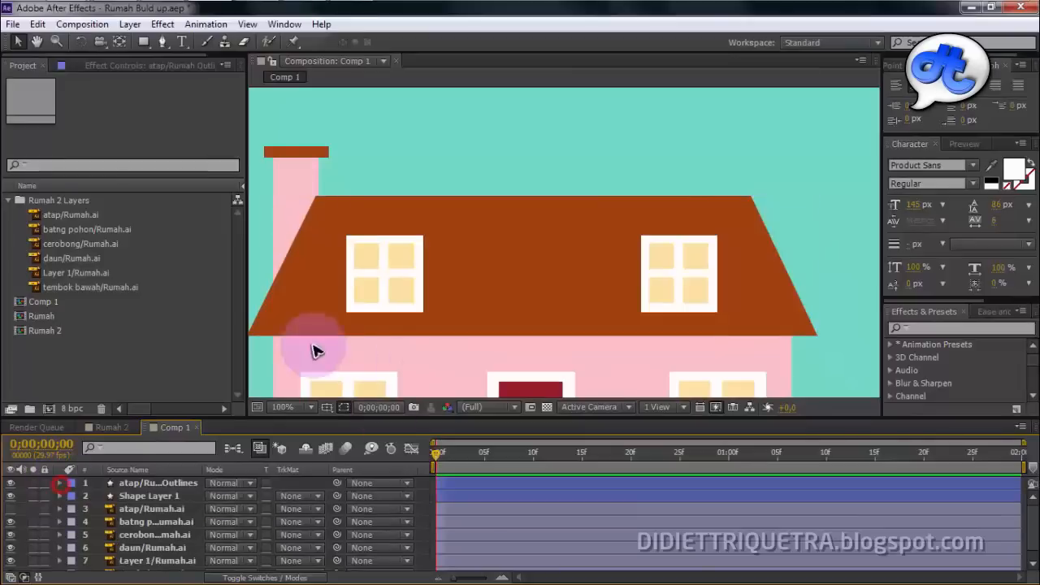
pyautogui.click(379, 279)
pyautogui.press('h')
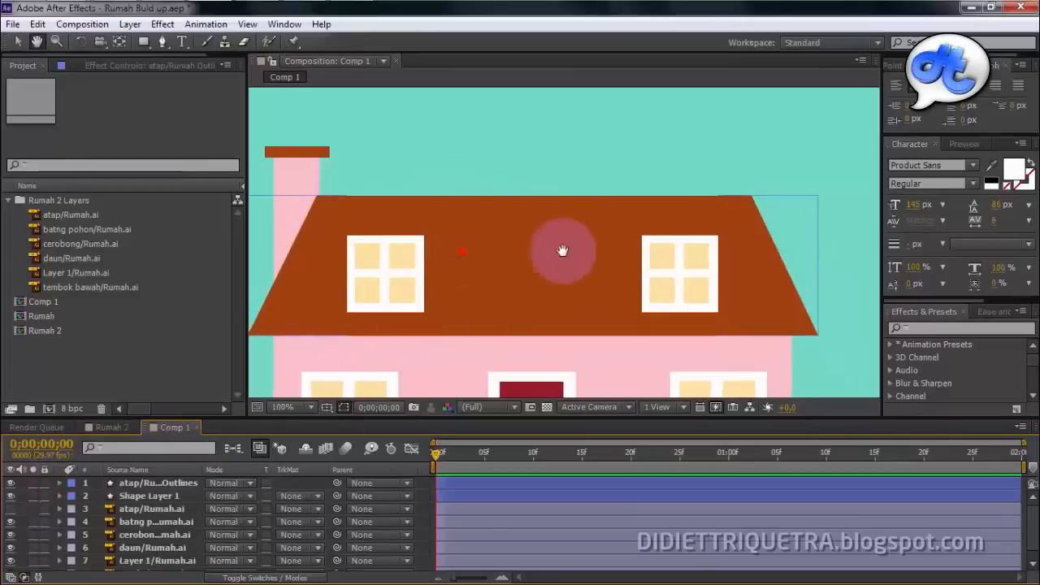
pyautogui.moveTo(562, 250); pyautogui.dragTo(610, 249)
pyautogui.click(285, 407)
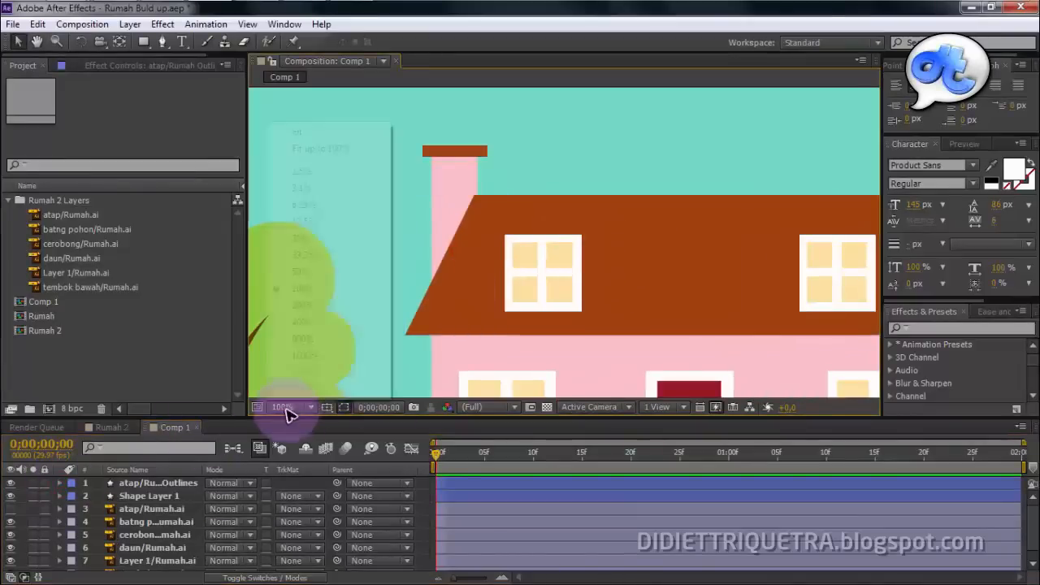
pyautogui.click(333, 151)
# Delete the original roof layer atap/Rumah.ai from Comp 1.
pyautogui.click(158, 484)
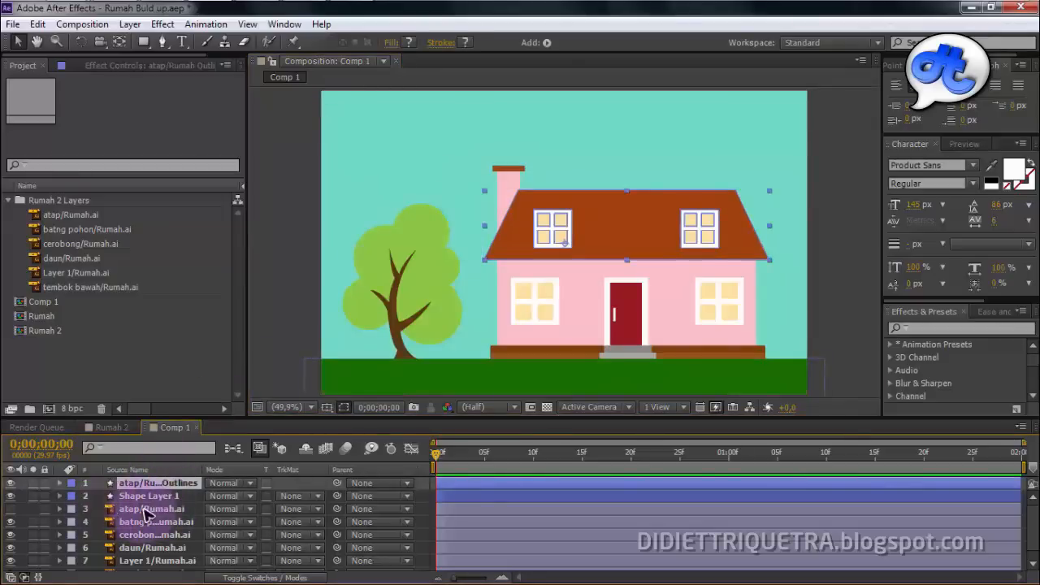
pyautogui.click(118, 510)
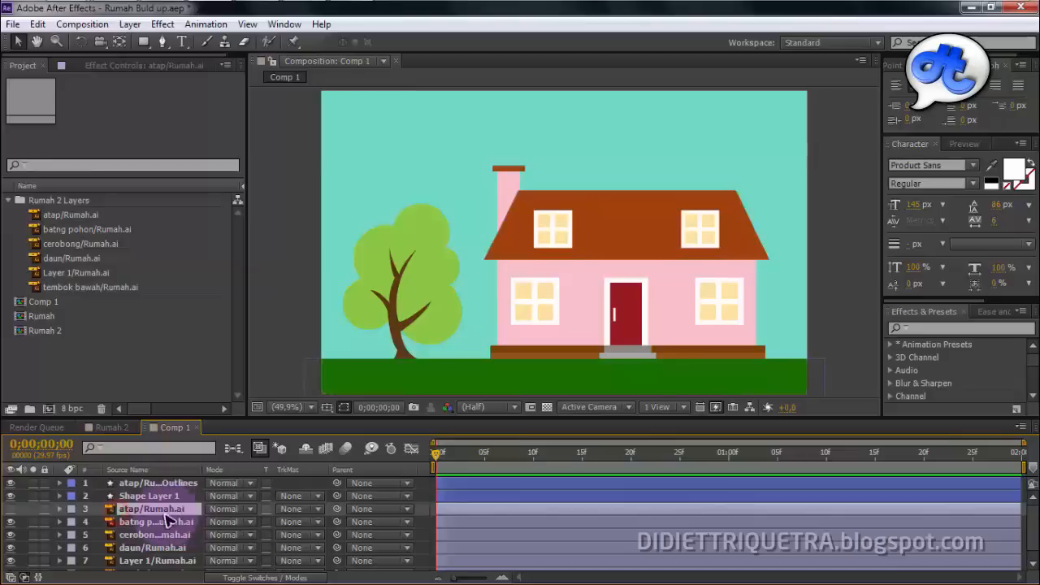
pyautogui.press('Delete')
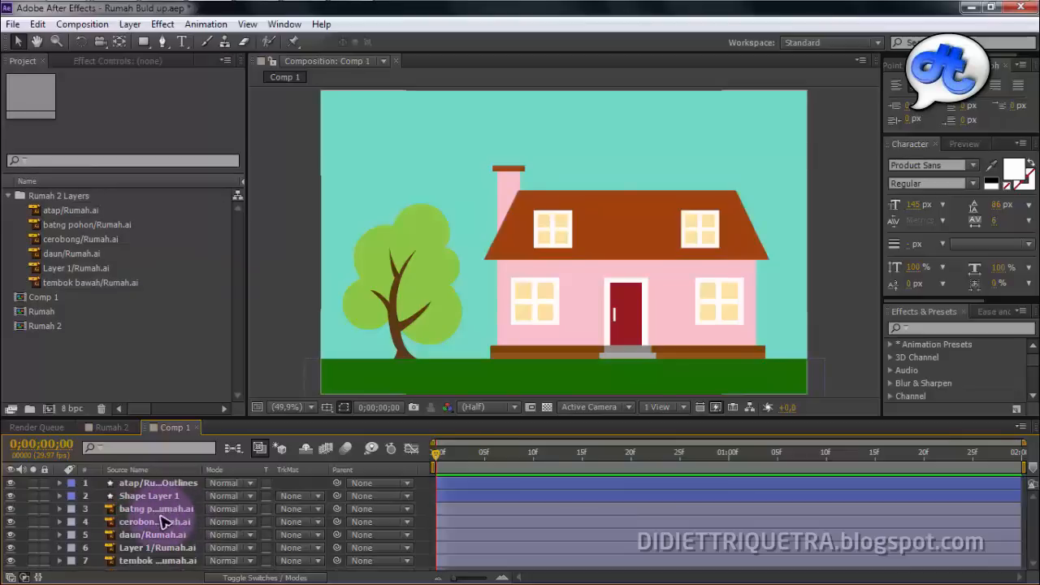
# Convert the trunk layer batng pohon/Rumah.ai into a shape layer with Create Shapes from Vector Layer and delete the original.
pyautogui.rightClick(161, 512)
pyautogui.click(276, 387)
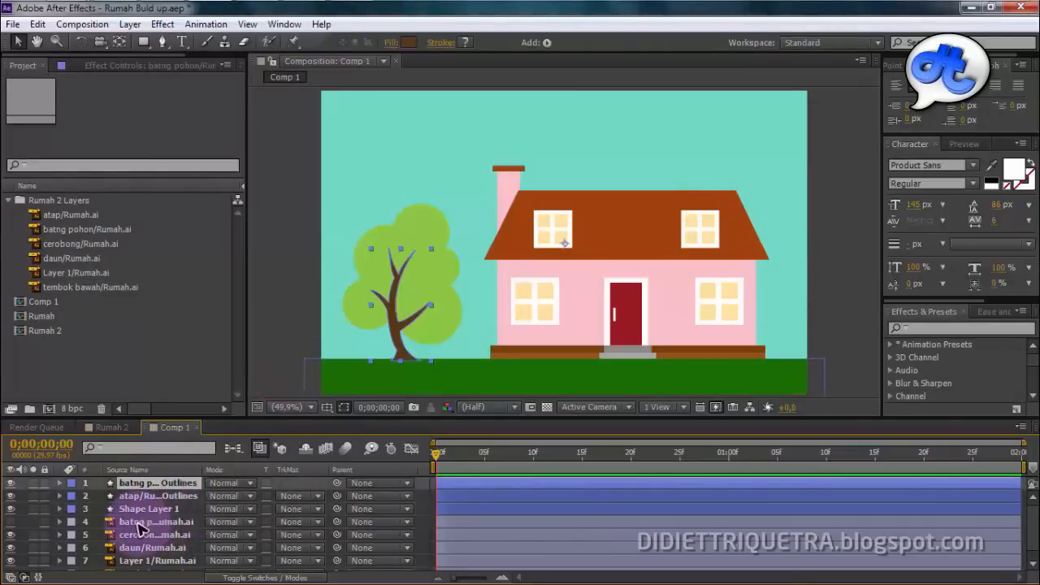
pyautogui.click(141, 528)
pyautogui.press('Delete')
# Convert the chimney layer cerobong/Rumah.ai into a shape layer with Create Shapes from Vector Layer.
pyautogui.click(154, 527)
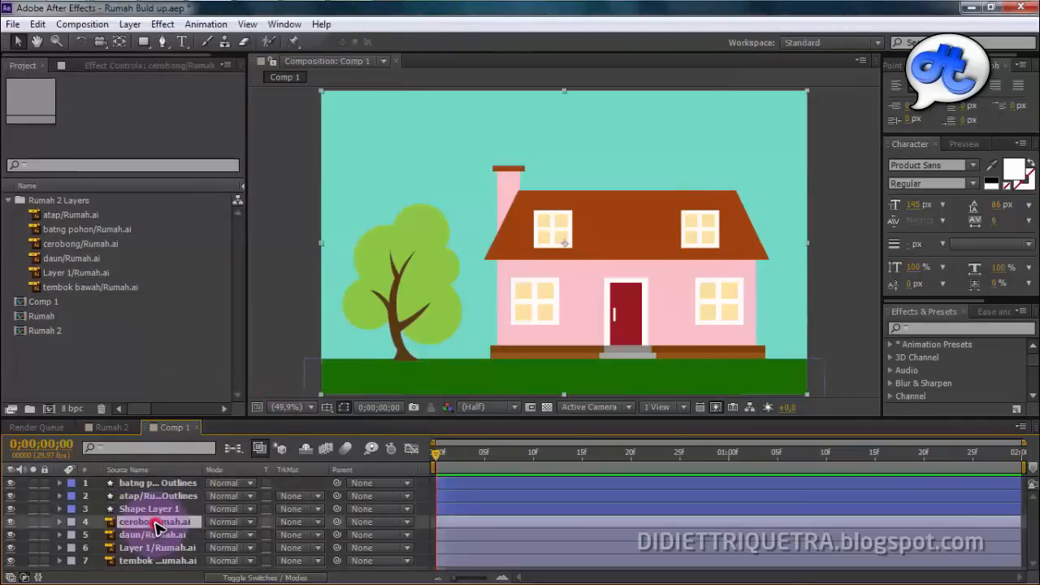
pyautogui.rightClick(155, 528)
pyautogui.click(237, 399)
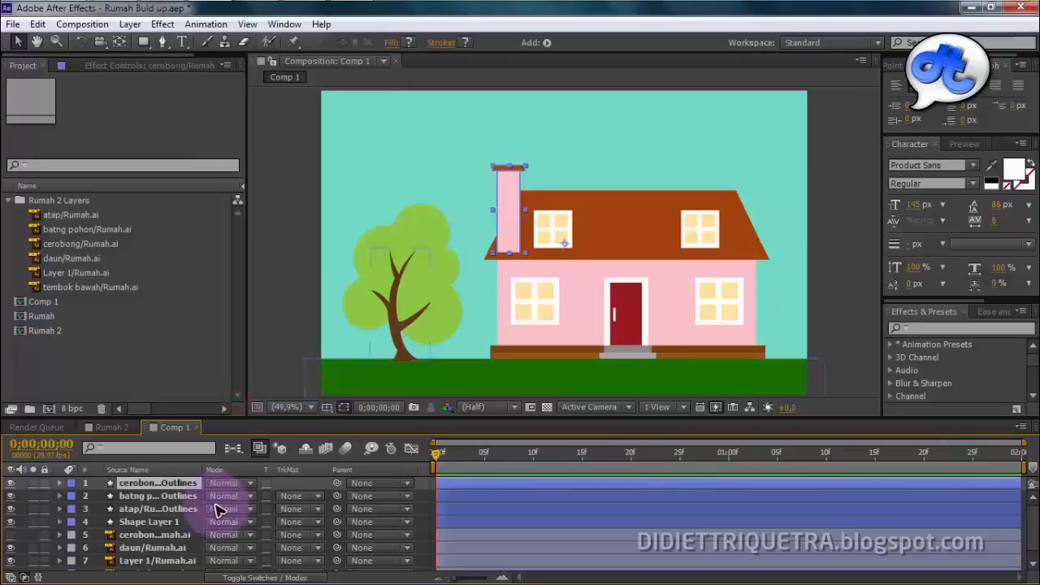
pyautogui.click(159, 538)
pyautogui.scroll(-1, 183, 569)
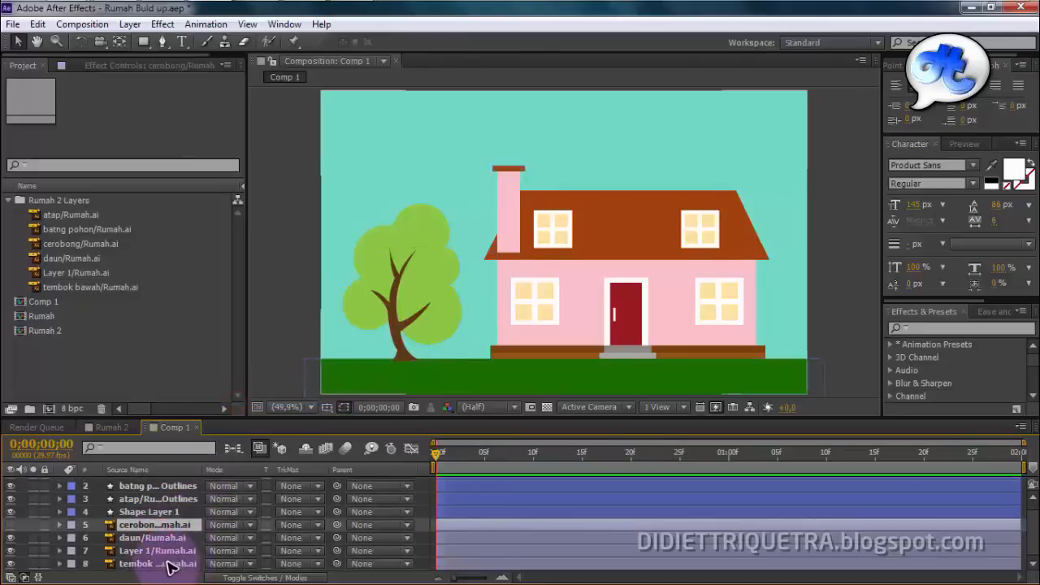
pyautogui.keyDown('shift'); pyautogui.click(169, 563); pyautogui.keyUp('shift')
pyautogui.rightClick(166, 558)
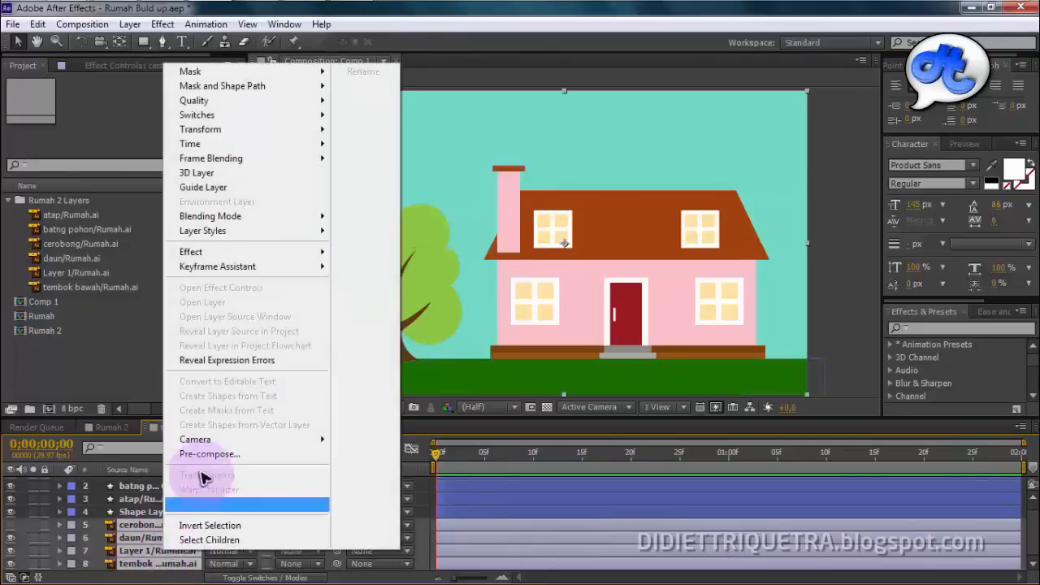
pyautogui.click(123, 537)
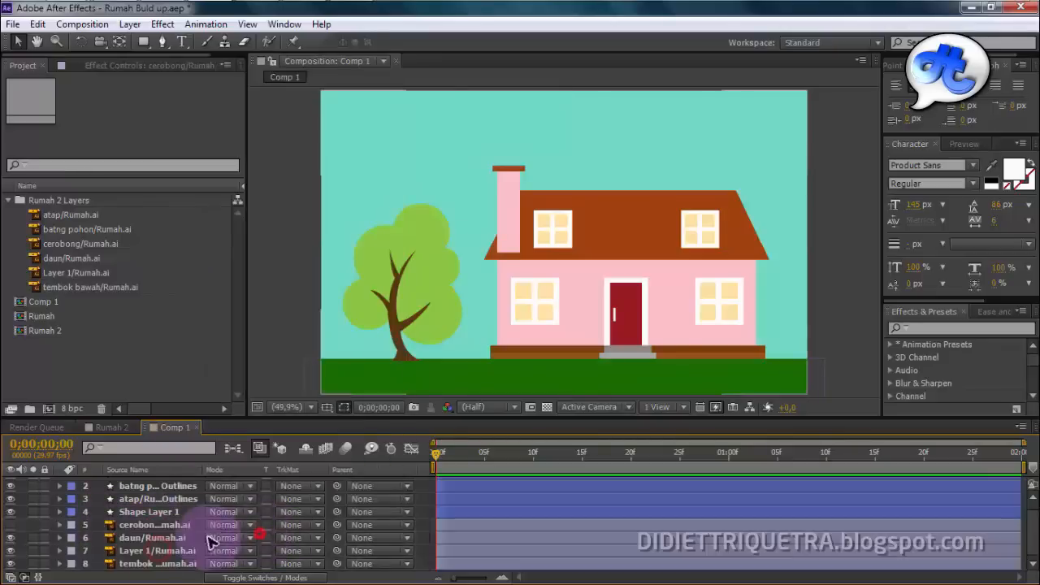
# Delete the original chimney layer cerobong/Rumah.ai and replace the leaves layer daun/Rumah.ai with shapes created from its vector layer.
pyautogui.click(181, 525)
pyautogui.click(183, 535)
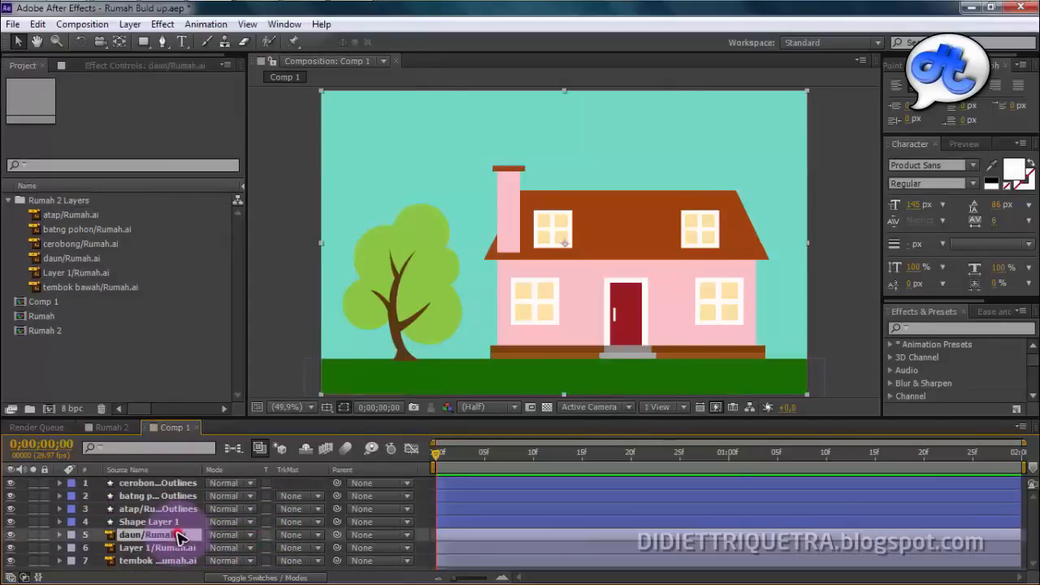
pyautogui.rightClick(184, 535)
pyautogui.click(261, 408)
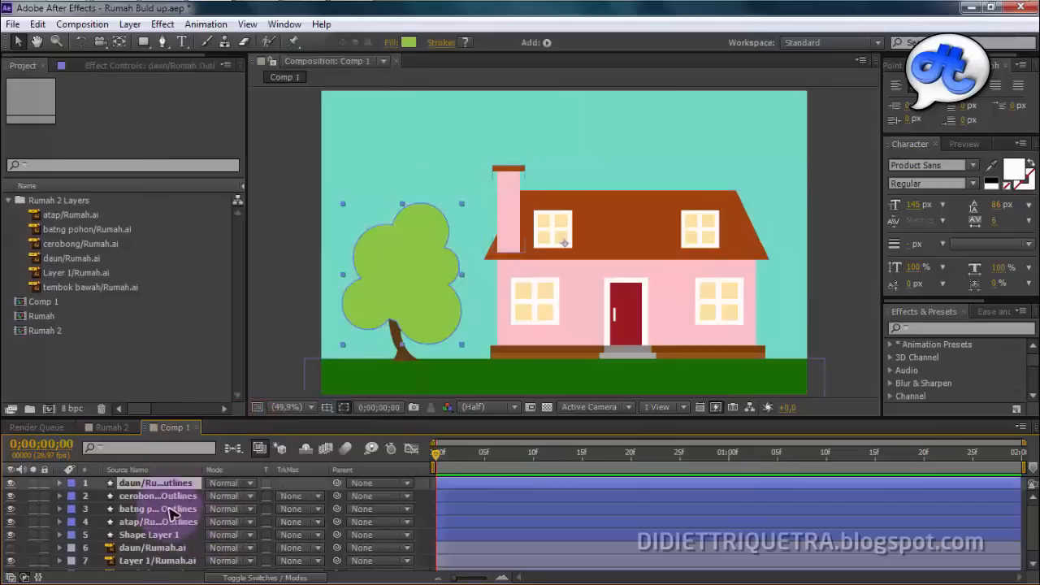
pyautogui.click(159, 549)
pyautogui.press('Delete')
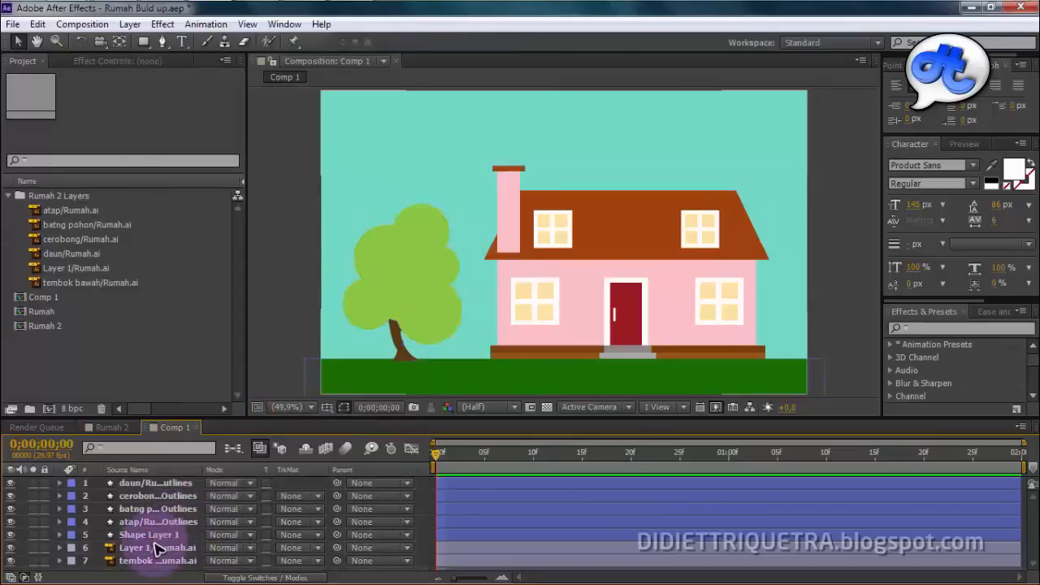
# Try to create shapes from Layer 1/Rumah.ai and delete that layer from Comp 1.
pyautogui.rightClick(158, 549)
pyautogui.click(244, 421)
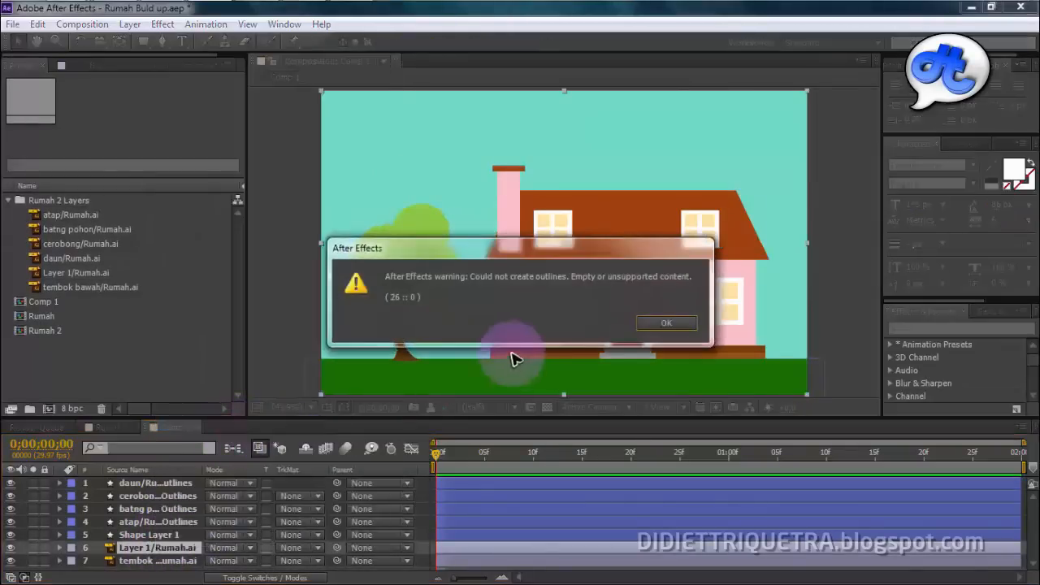
pyautogui.click(667, 323)
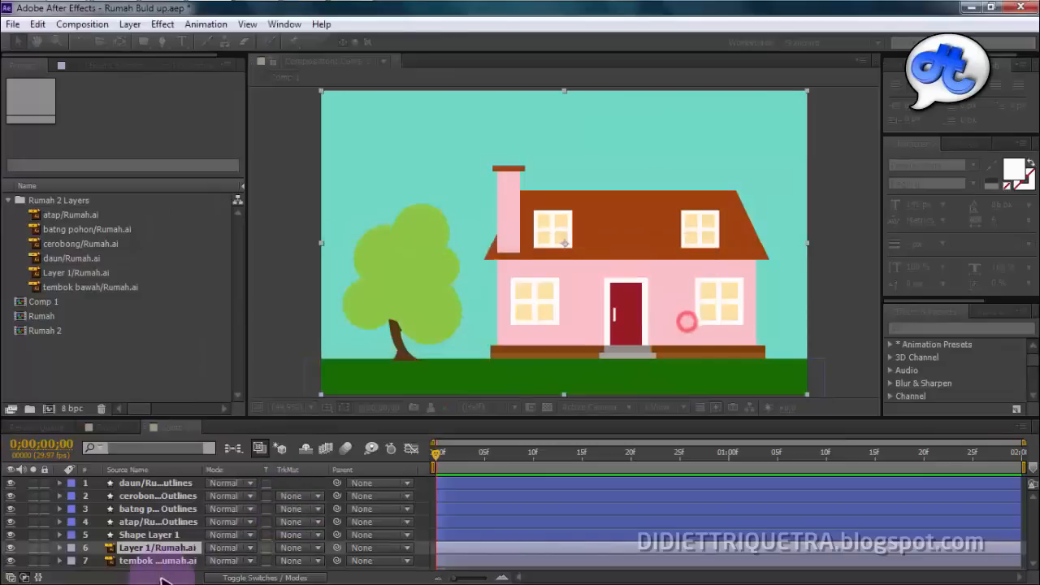
pyautogui.rightClick(171, 549)
pyautogui.click(279, 422)
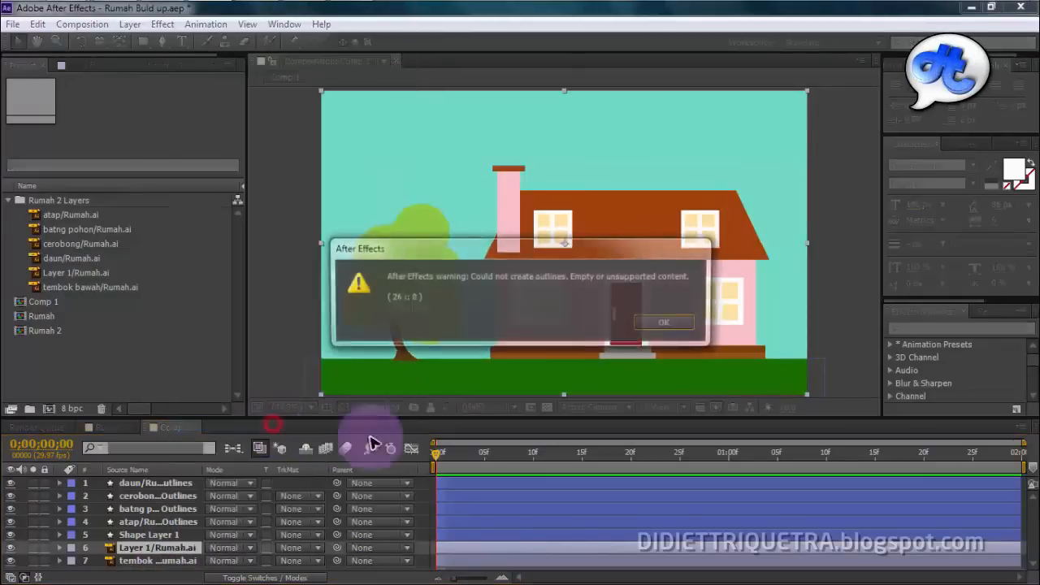
pyautogui.click(665, 325)
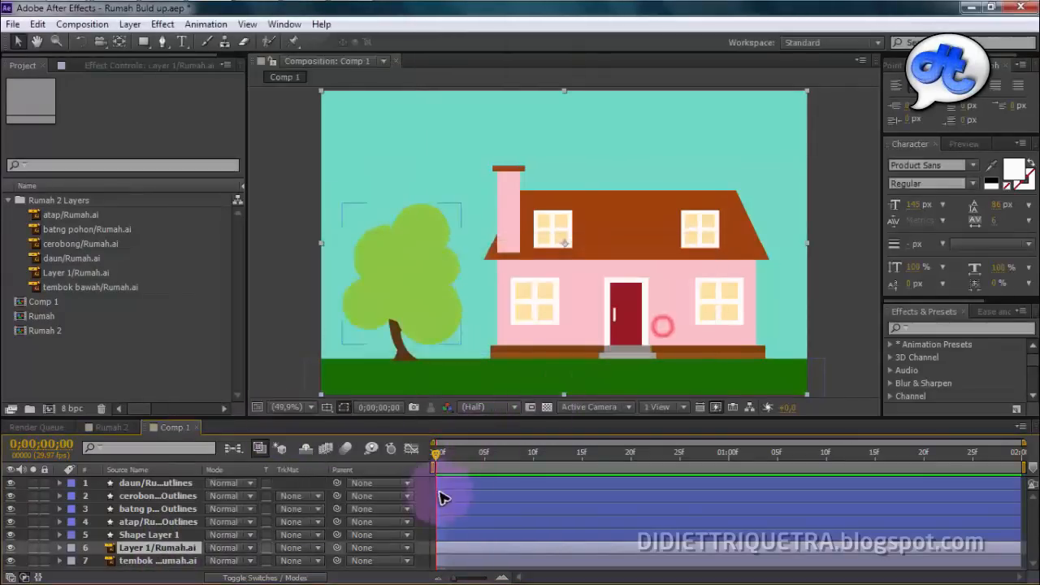
pyautogui.press('Delete')
# Convert the lower wall layer tembok bawah/Rumah.ai into a shape layer with Create Shapes from Vector Layer and delete the original.
pyautogui.rightClick(175, 549)
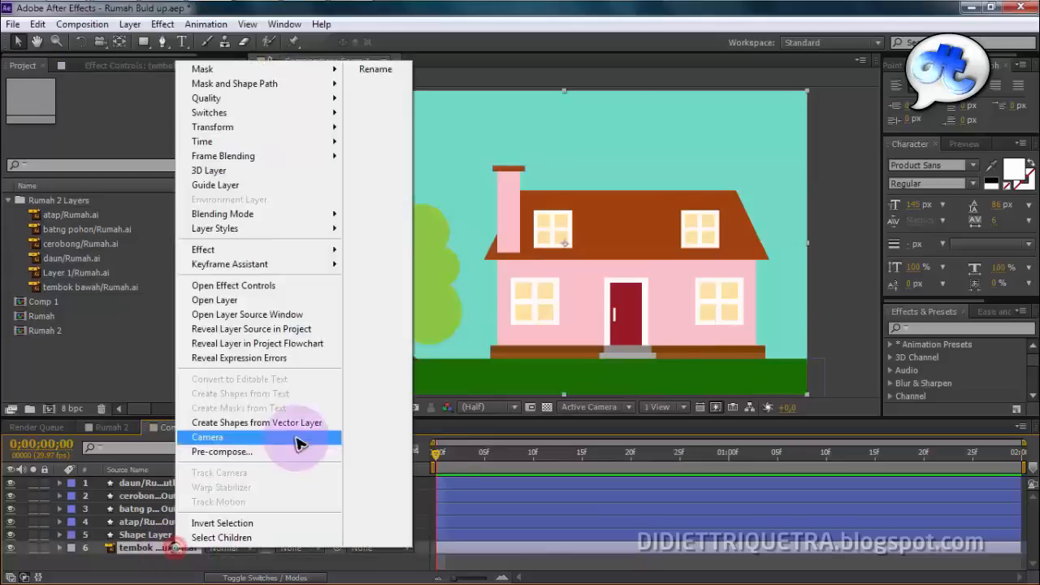
pyautogui.click(294, 422)
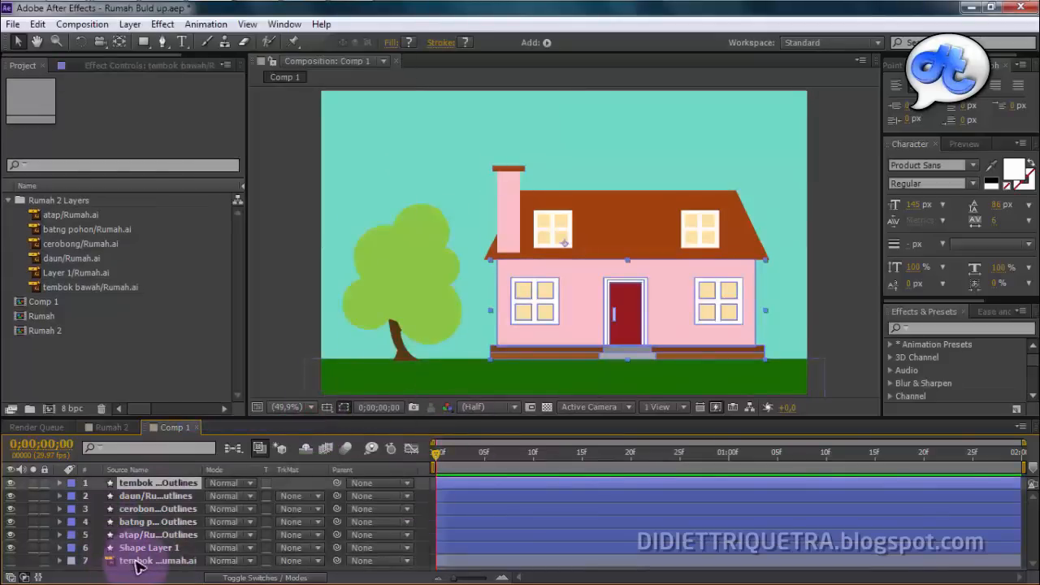
pyautogui.click(136, 562)
pyautogui.press('Delete')
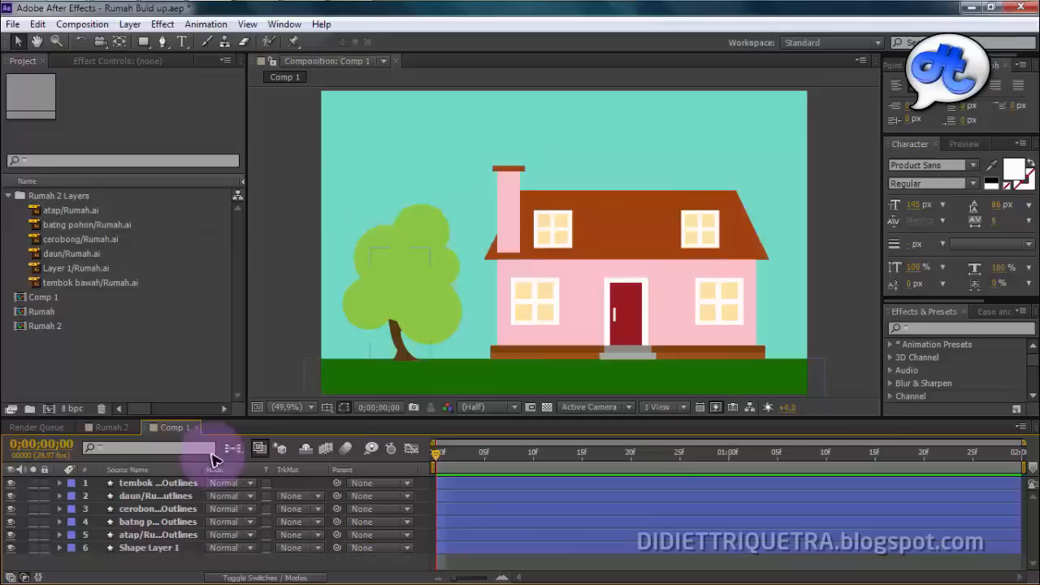
pyautogui.click(187, 560)
# Rename the ground layer Shape Layer 1 as rumput and move it above all the other layers.
pyautogui.click(146, 550)
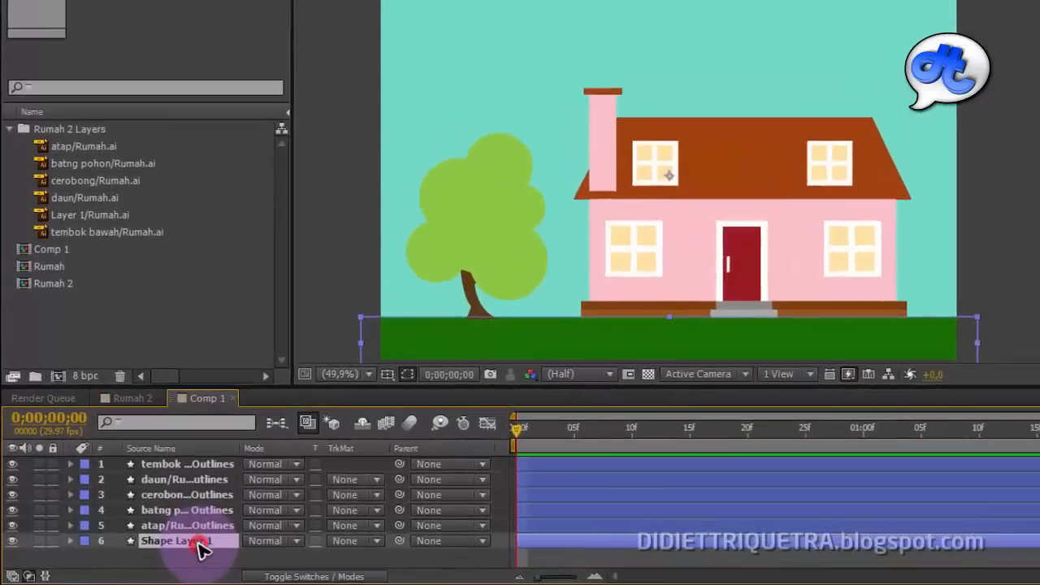
pyautogui.press('Return')
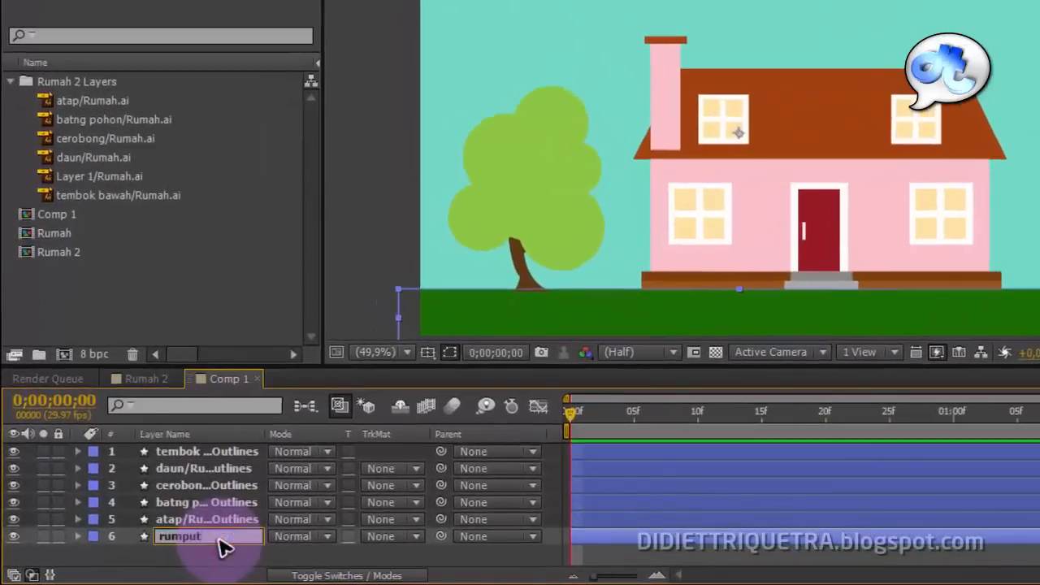
pyautogui.press('Return')
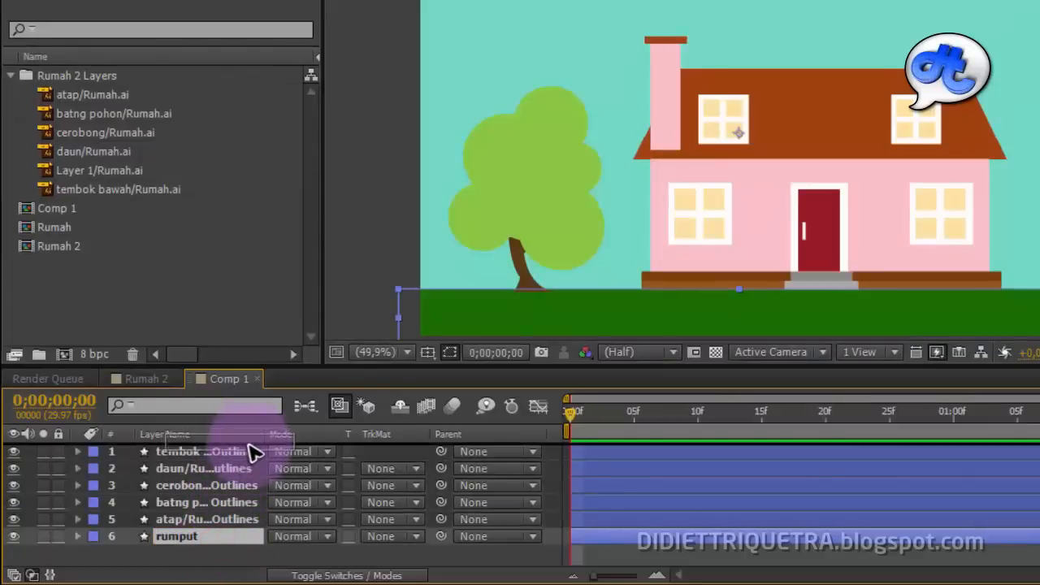
pyautogui.moveTo(254, 452); pyautogui.dragTo(255, 452)
# Rename the lower wall's outline layer as tembok and the leaves' outline layer as daun.
pyautogui.click(247, 469)
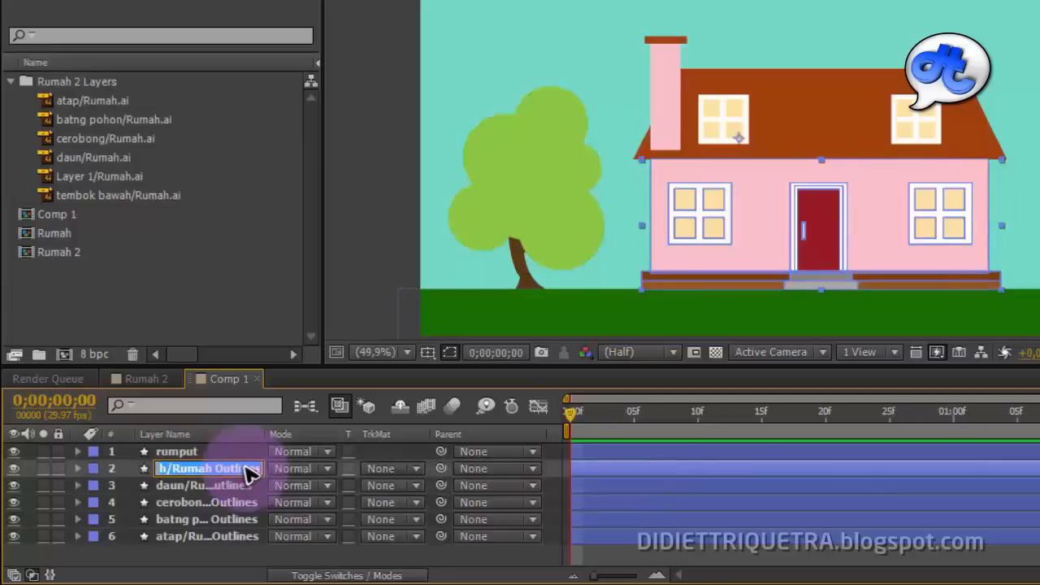
pyautogui.write('tembok')
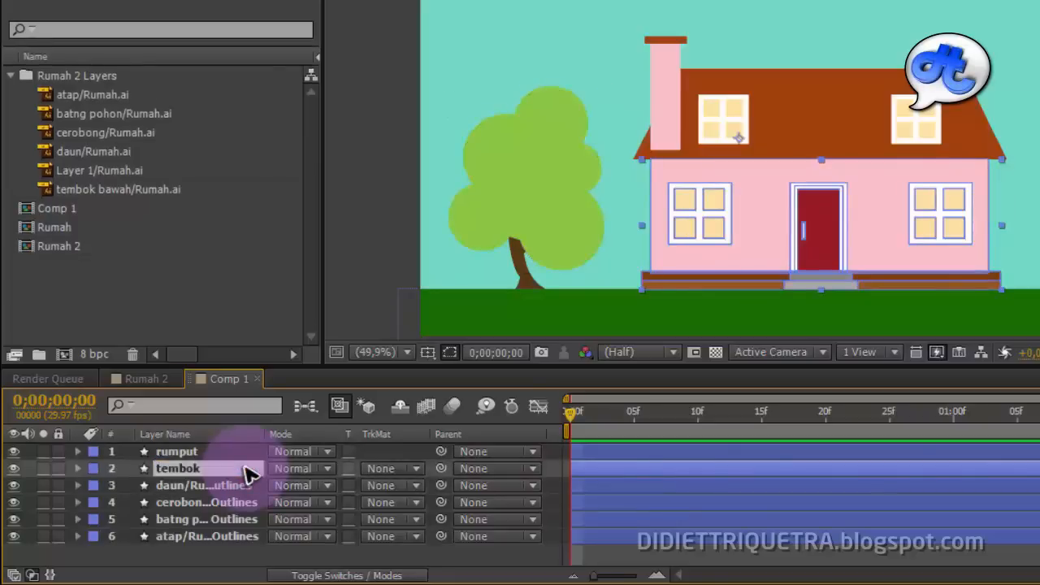
pyautogui.click(241, 482)
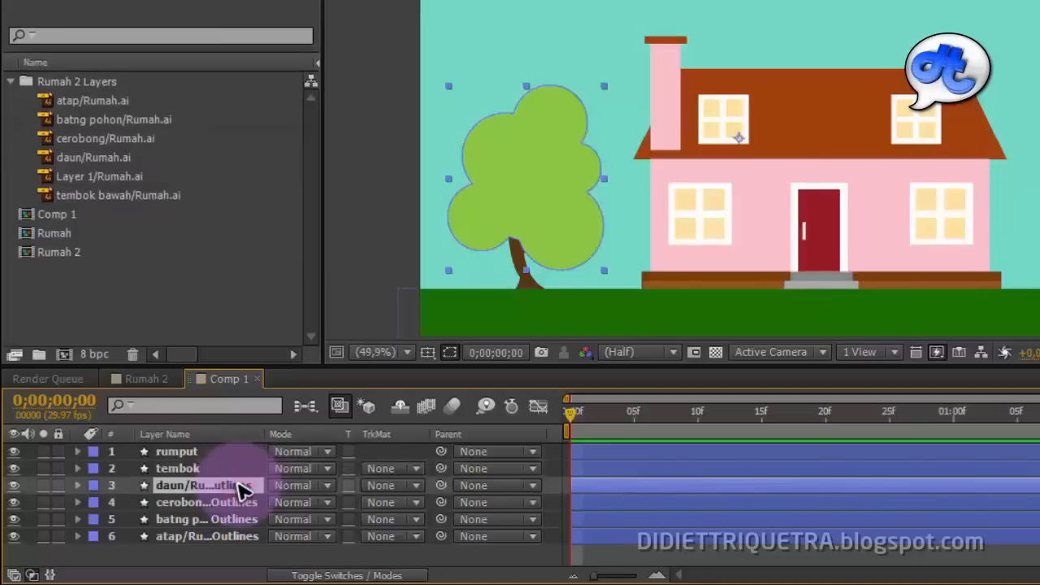
pyautogui.rightClick(242, 486)
pyautogui.press('Escape')
pyautogui.click(242, 486)
pyautogui.write('daun')
pyautogui.press('Return')
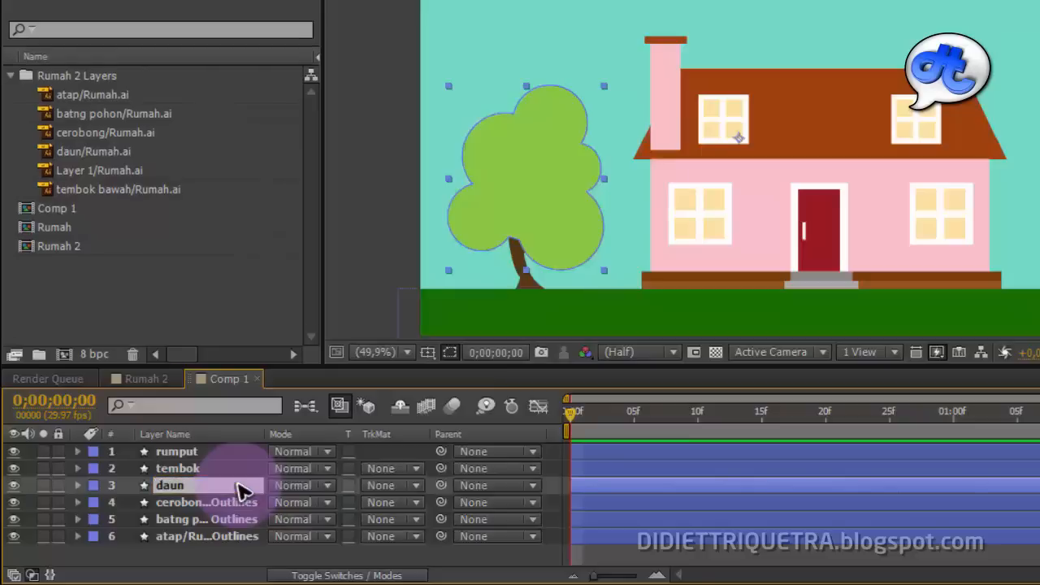
# Rename the chimney, trunk and roof outline layers as cerobong, batang and atap.
pyautogui.click(223, 508)
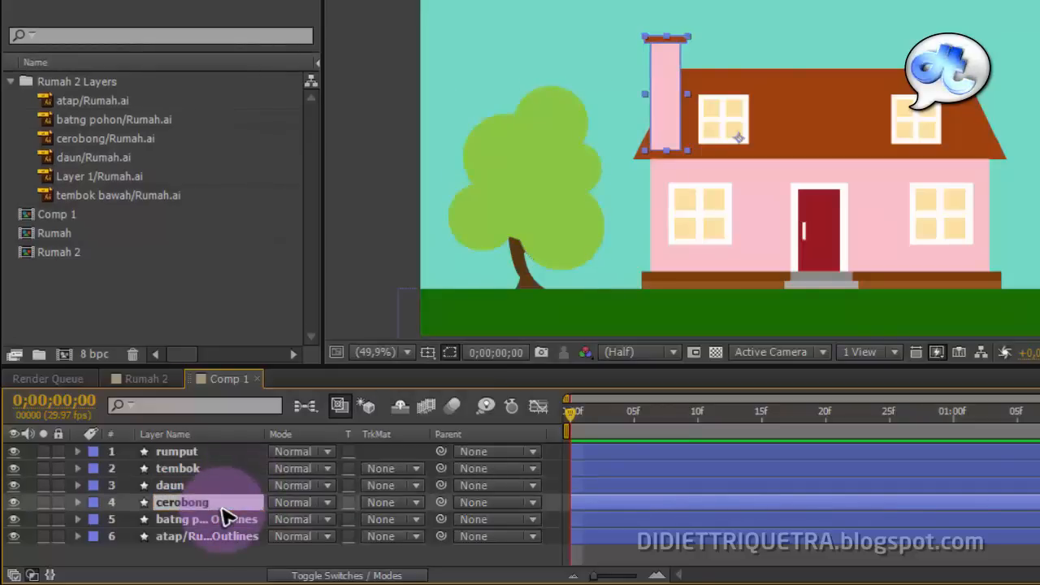
pyautogui.click(233, 520)
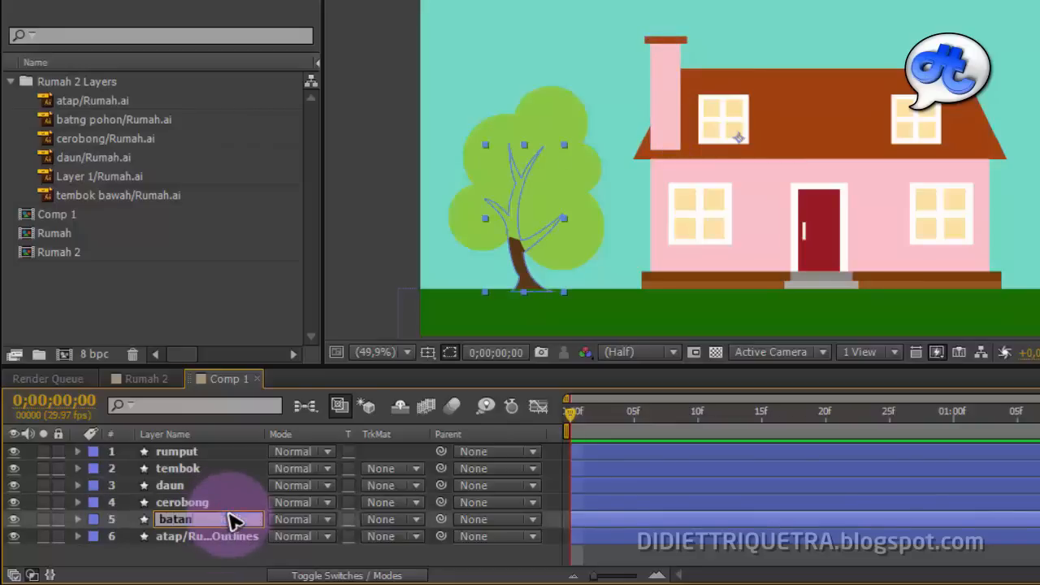
pyautogui.press('Return')
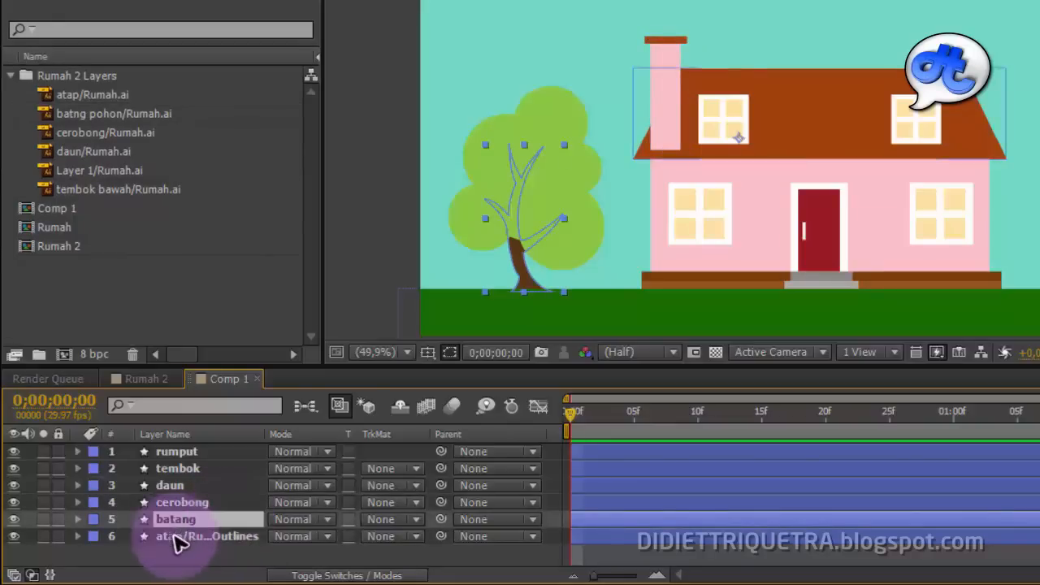
pyautogui.click(176, 540)
pyautogui.write('atap')
pyautogui.press('Return')
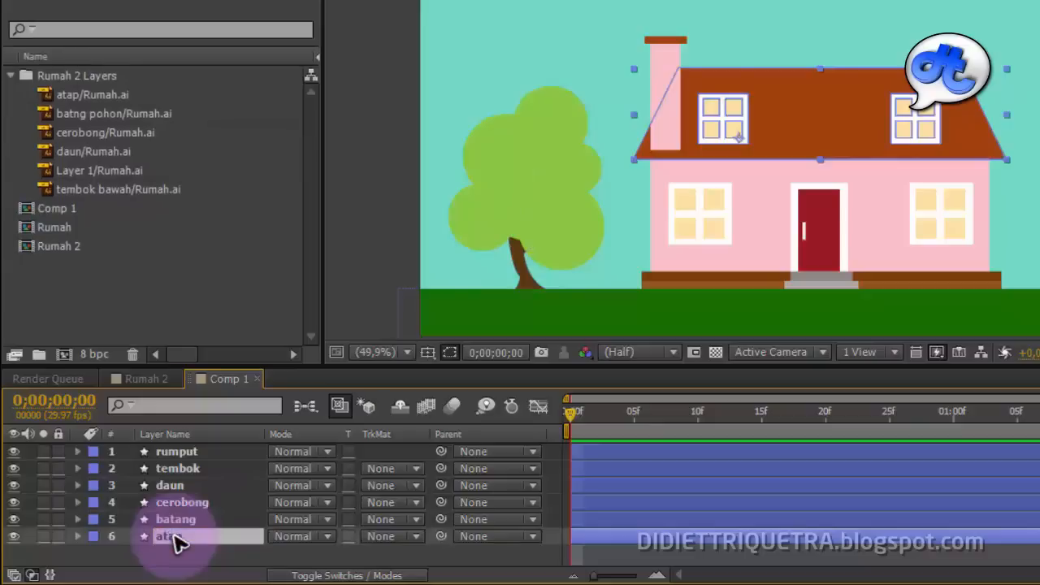
pyautogui.click(226, 559)
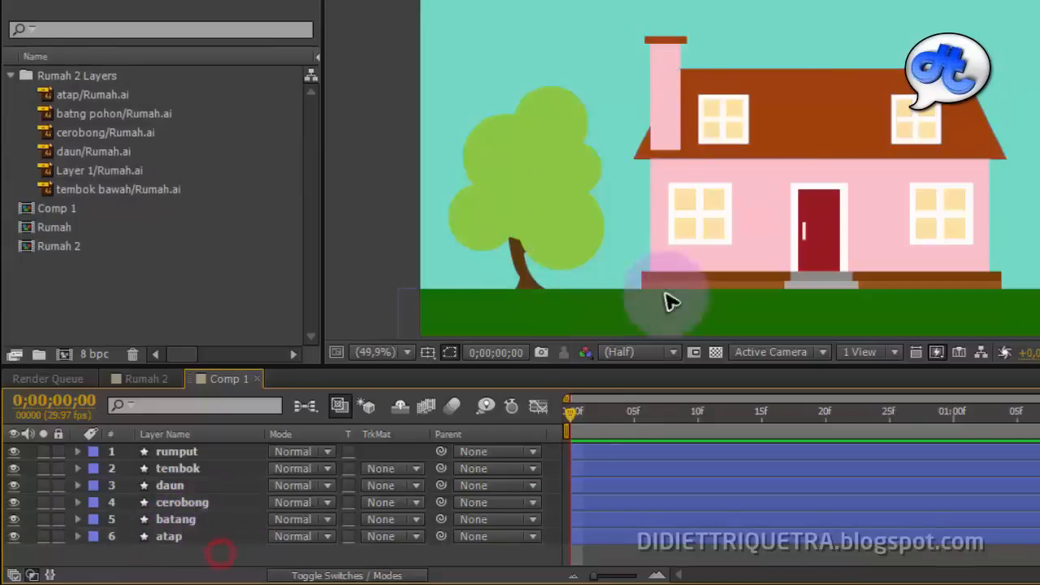
# Reorder the layers in Comp 1: atap above tembok, cerobong directly below tembok, and batang above daun.
pyautogui.click(226, 469)
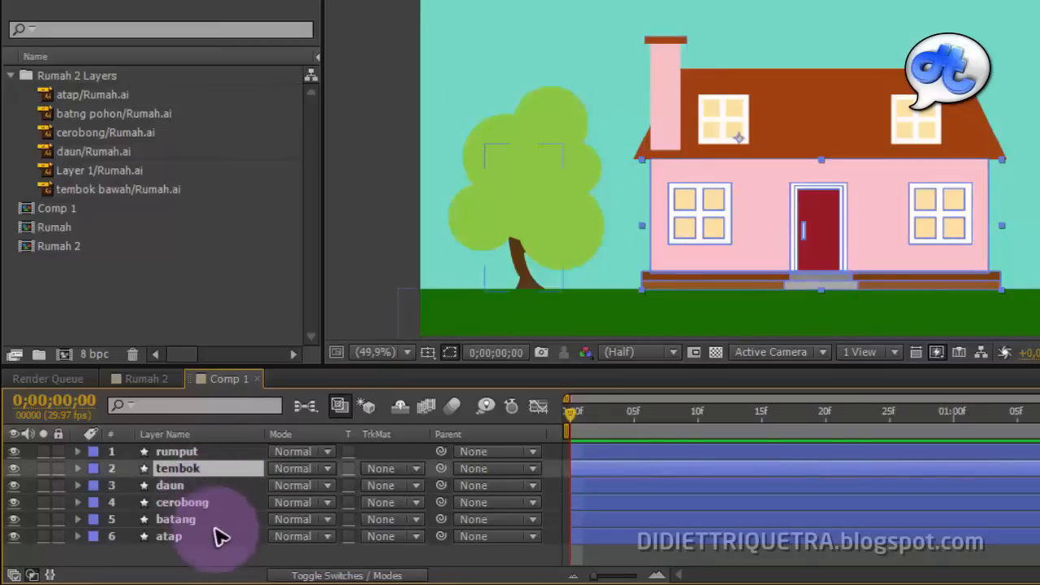
pyautogui.moveTo(204, 536); pyautogui.dragTo(244, 460)
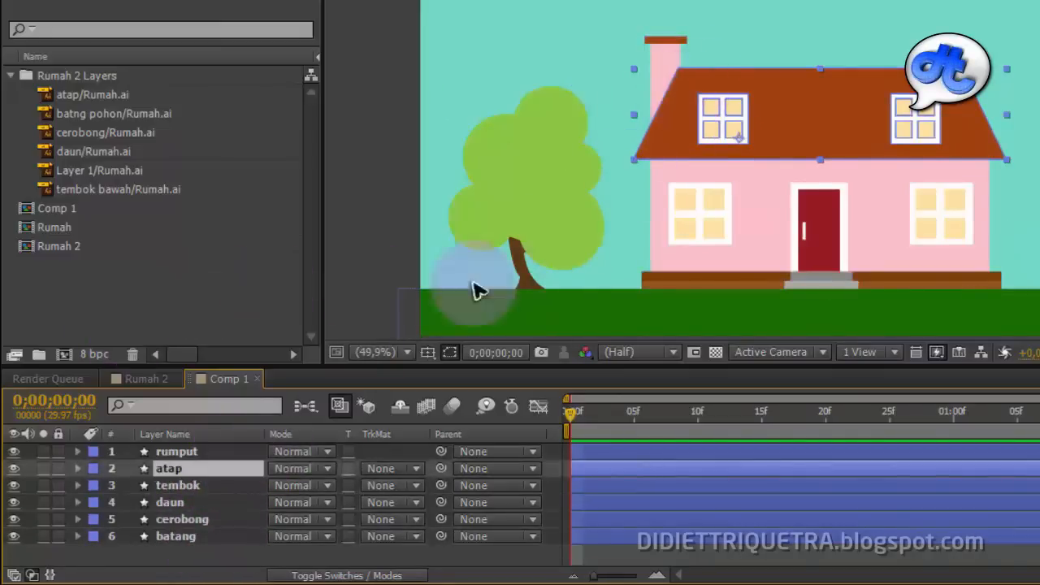
pyautogui.moveTo(203, 529); pyautogui.dragTo(220, 481)
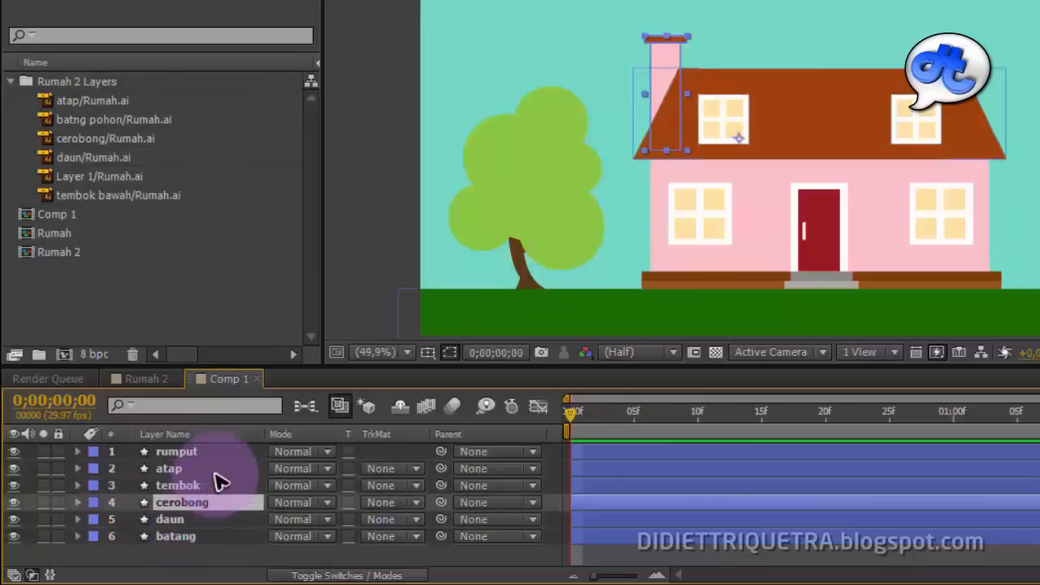
pyautogui.click(199, 521)
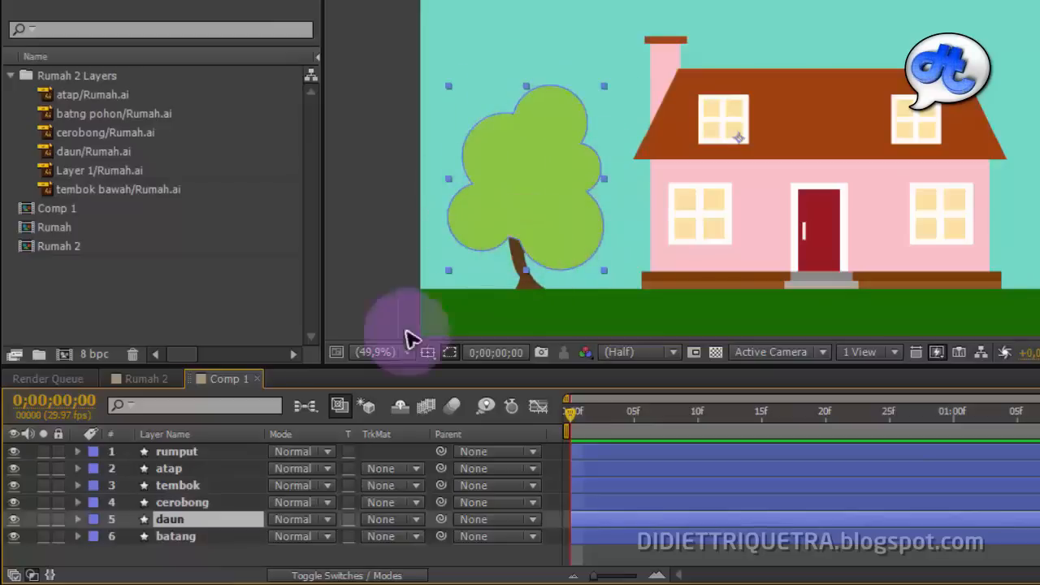
pyautogui.moveTo(209, 543); pyautogui.dragTo(220, 515)
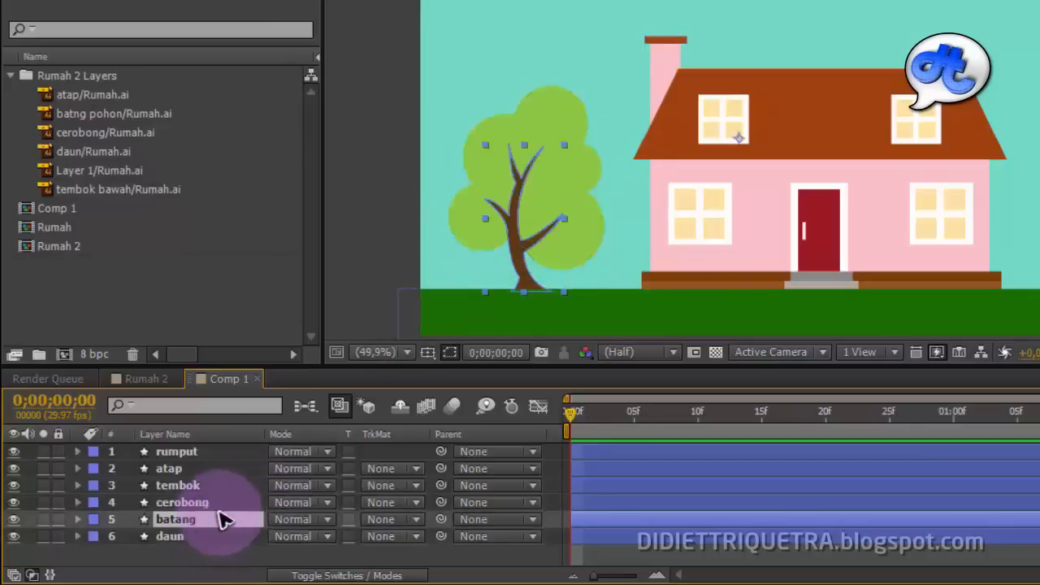
pyautogui.click(1039, 202)
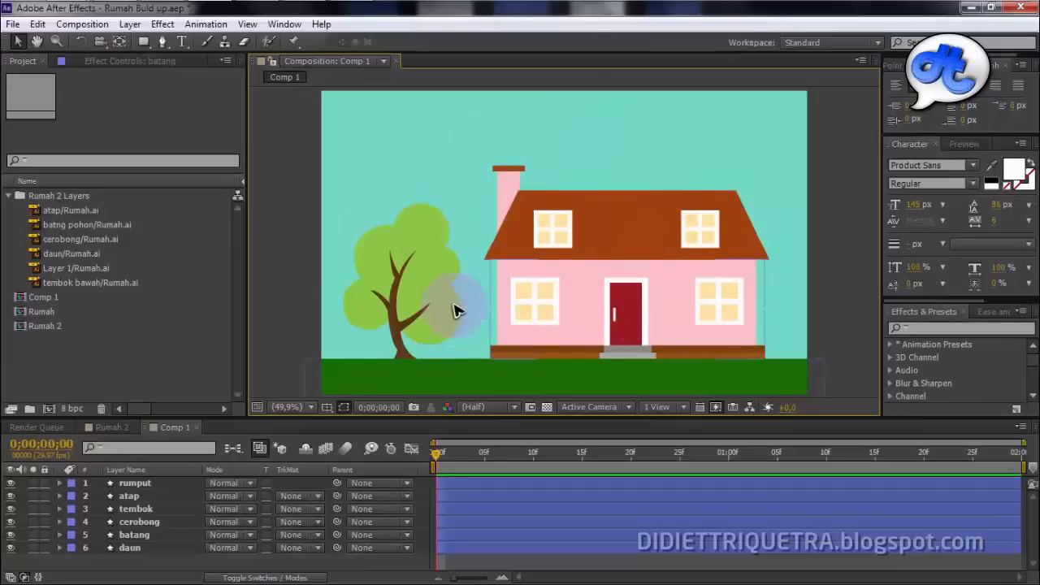
# Examine the timing and motion of the wall, roof and tree in the Rumah 2 composition, returning to Comp 1 afterward.
pyautogui.click(110, 427)
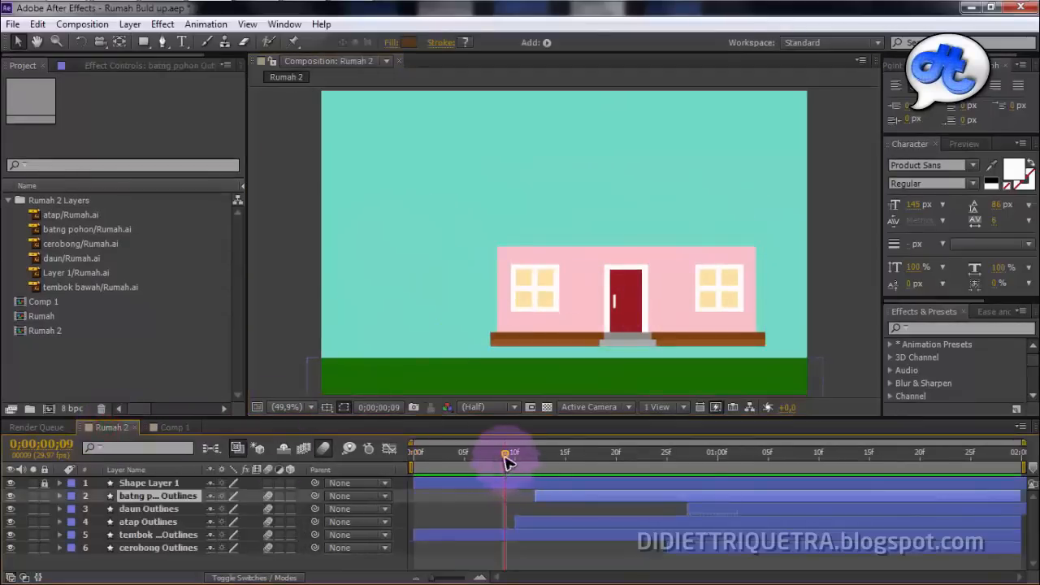
pyautogui.moveTo(506, 461); pyautogui.dragTo(618, 476)
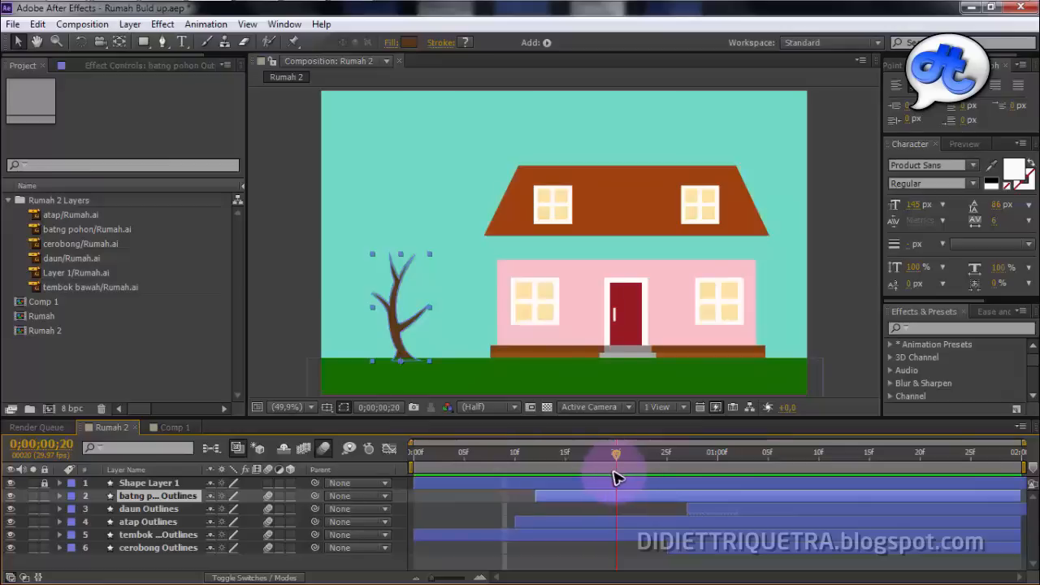
pyautogui.moveTo(535, 478); pyautogui.dragTo(594, 493)
pyautogui.click(175, 427)
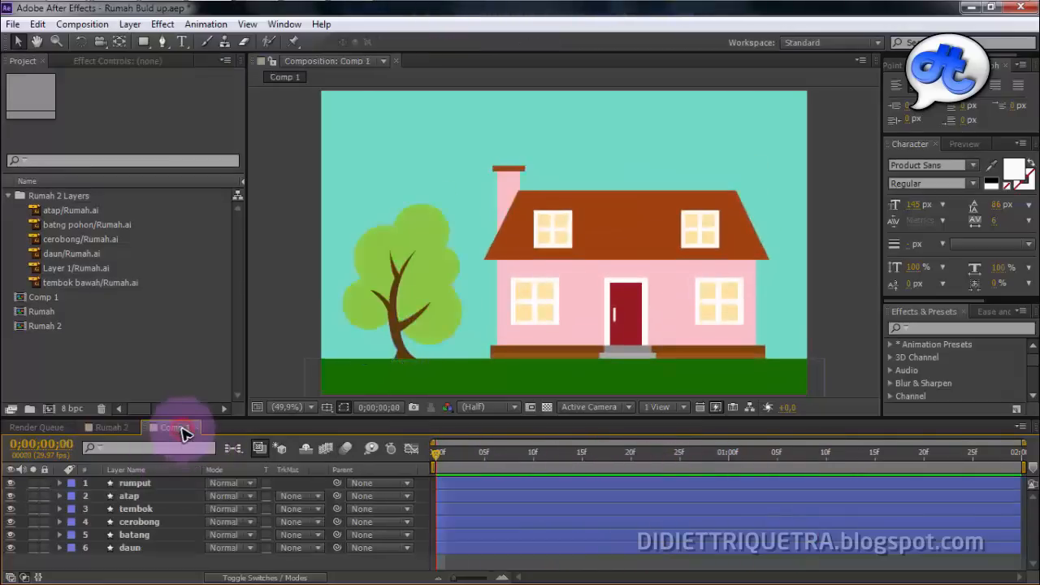
pyautogui.click(112, 427)
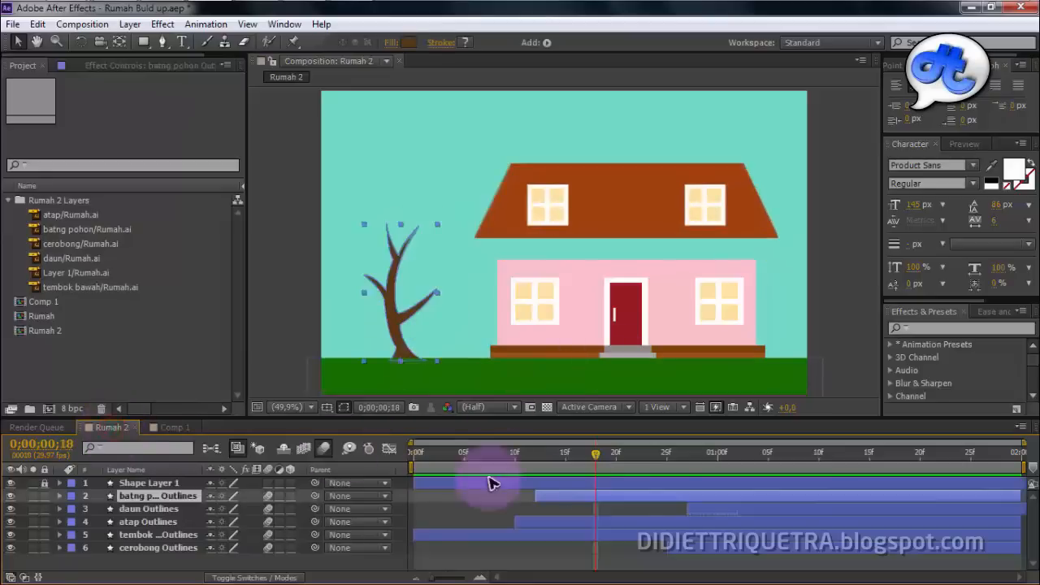
pyautogui.moveTo(598, 453); pyautogui.dragTo(369, 474)
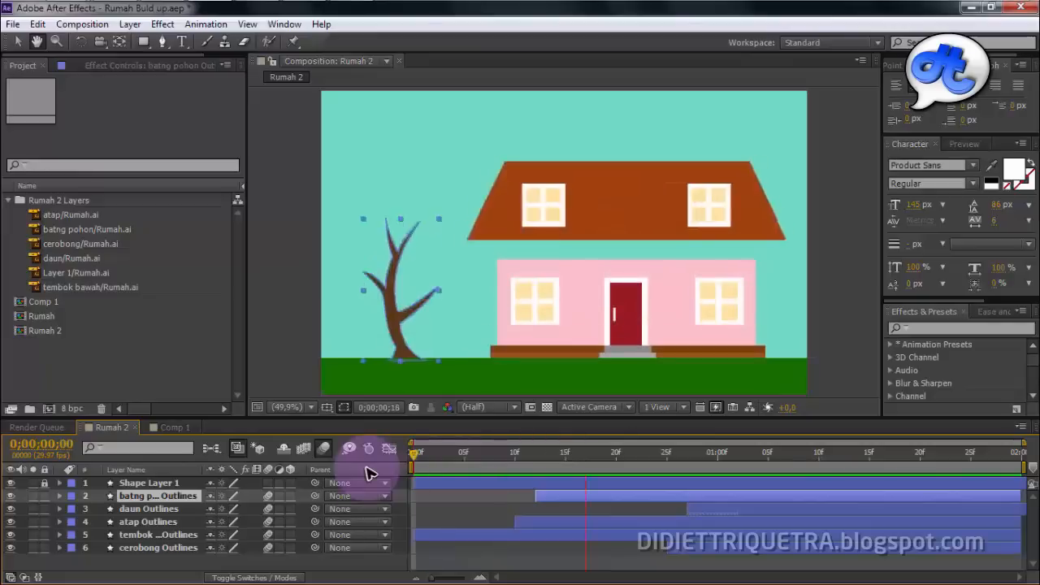
pyautogui.moveTo(422, 457); pyautogui.dragTo(565, 488)
pyautogui.click(178, 428)
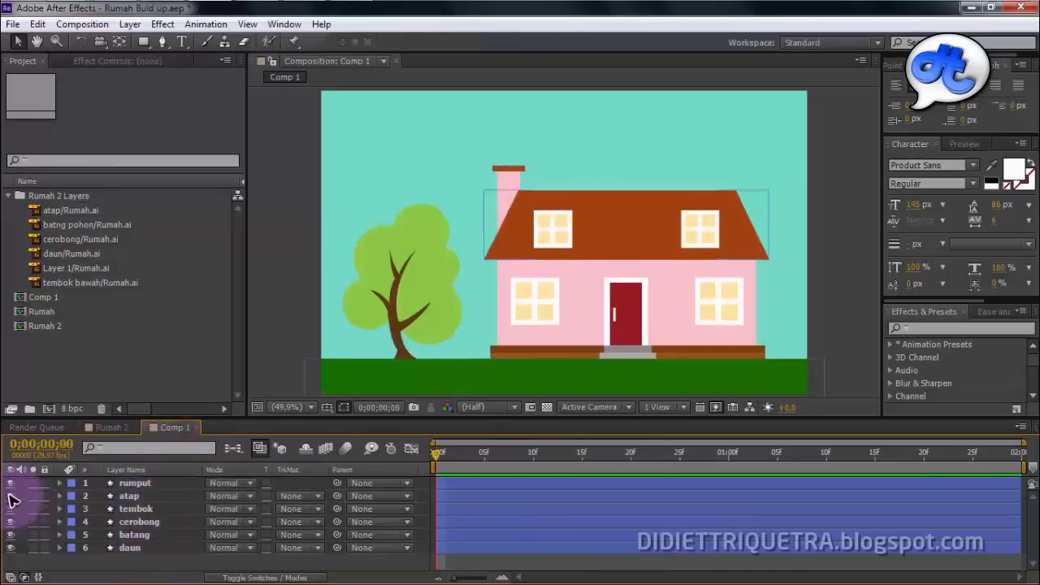
# Hide every layer in Comp 1 except tembok and rumput, and lock the rumput layer.
pyautogui.moveTo(10, 483); pyautogui.dragTo(9, 548)
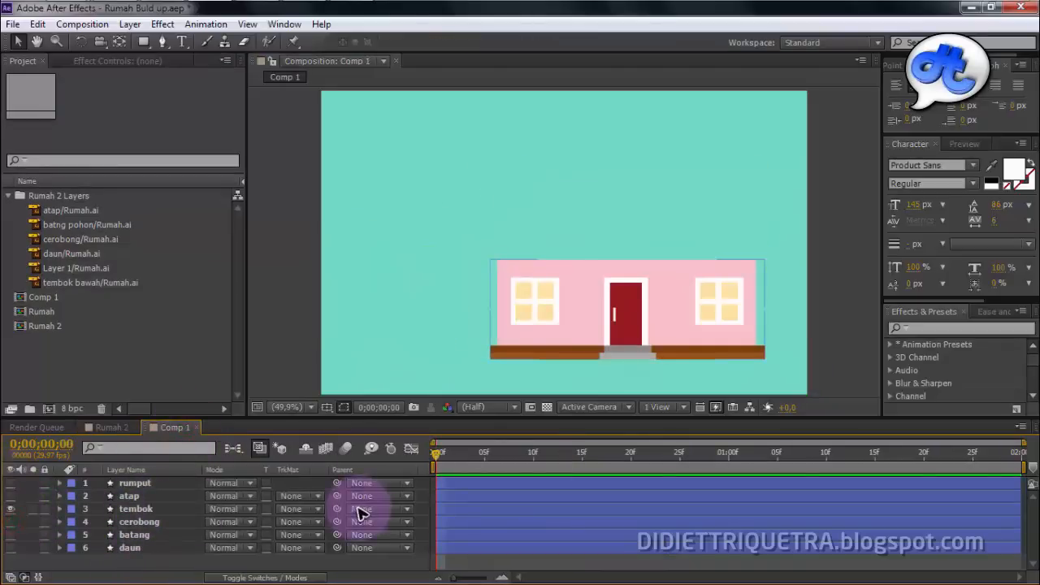
pyautogui.click(11, 482)
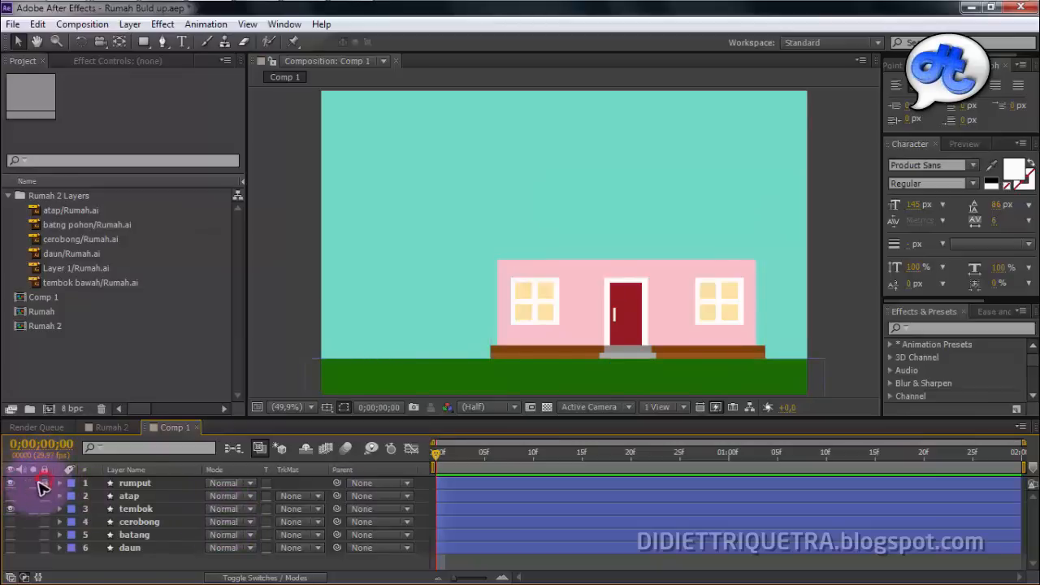
pyautogui.click(44, 483)
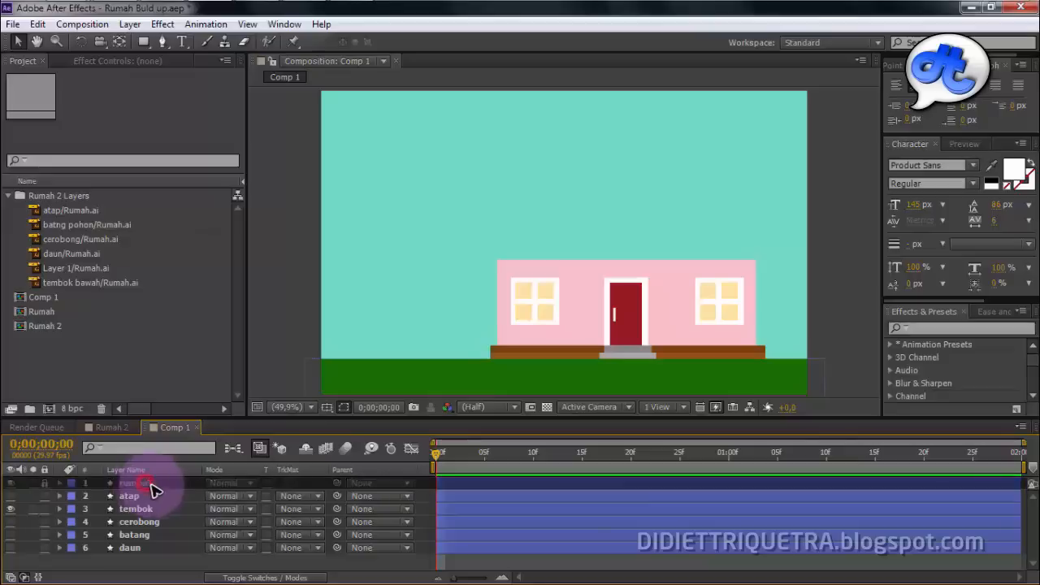
# Add a Position keyframe to the tembok layer at frame 10, keeping the wall at its resting place.
pyautogui.click(143, 510)
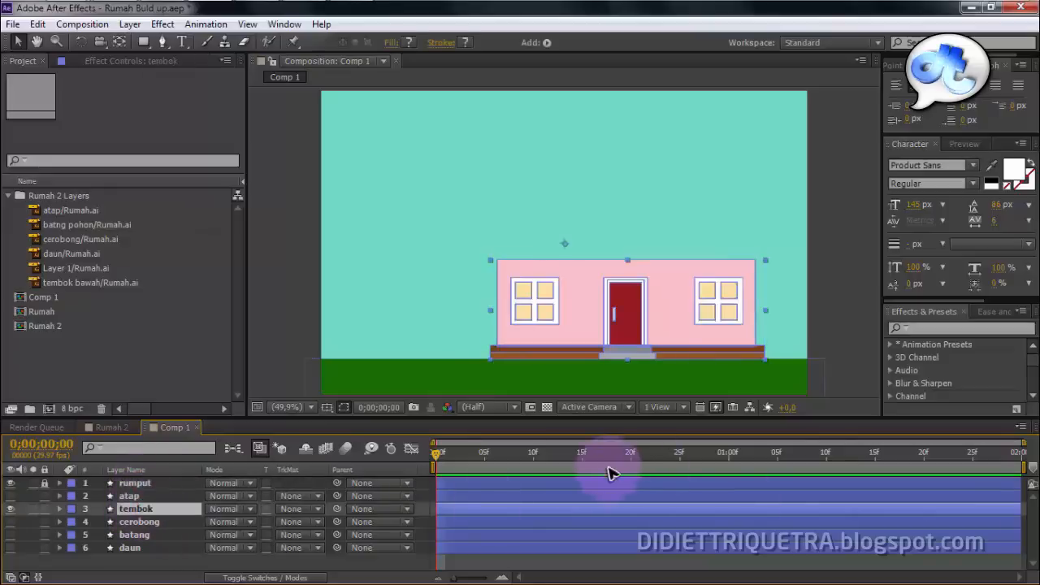
pyautogui.click(553, 456)
pyautogui.moveTo(547, 460); pyautogui.dragTo(492, 466)
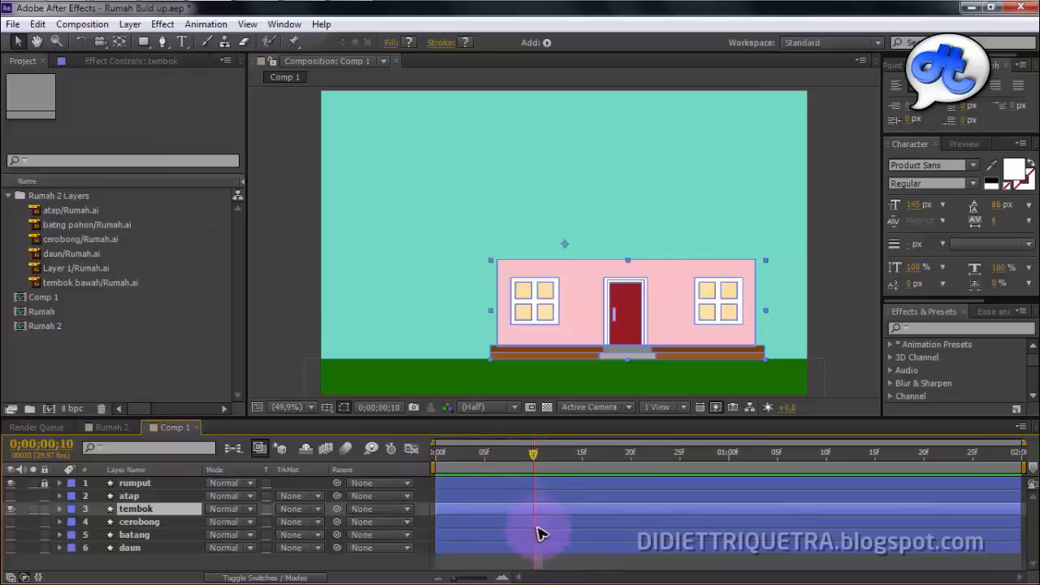
pyautogui.press('p')
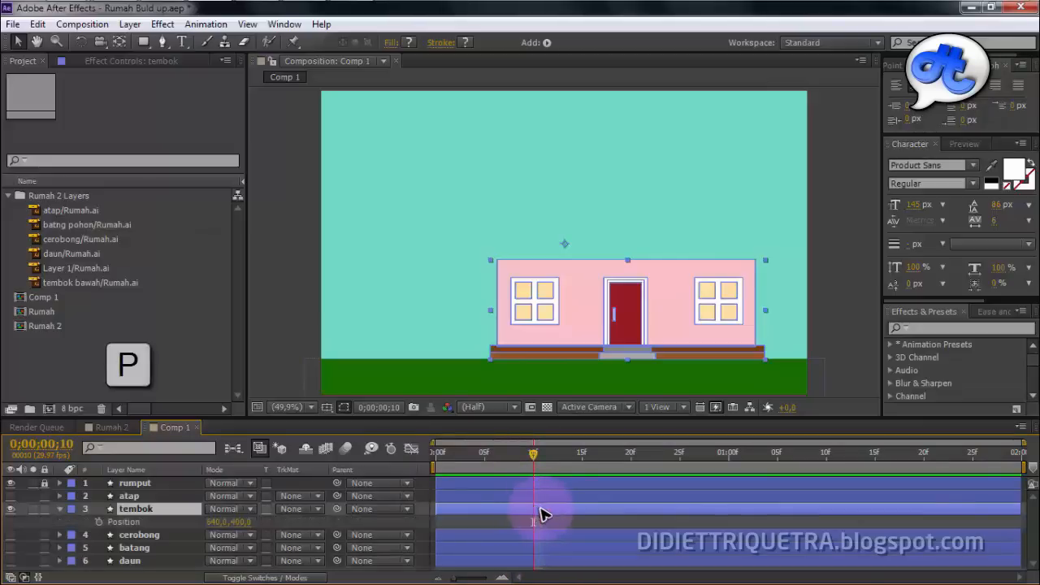
pyautogui.click(99, 521)
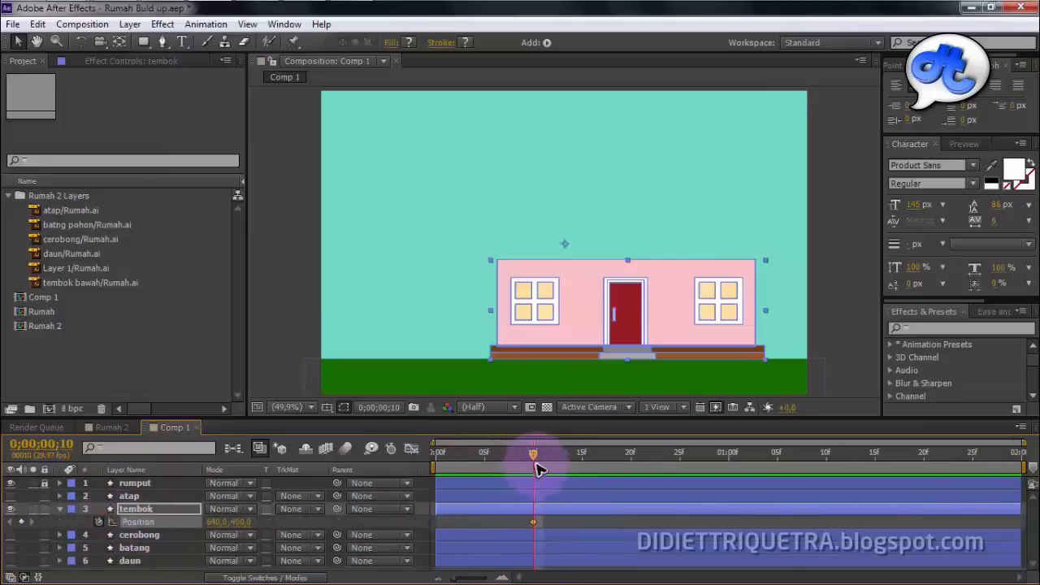
# Keyframe the tembok layer's Position at 640, 370 on frame 5 and 640, 667 on frame 0.
pyautogui.moveTo(533, 452); pyautogui.dragTo(421, 474)
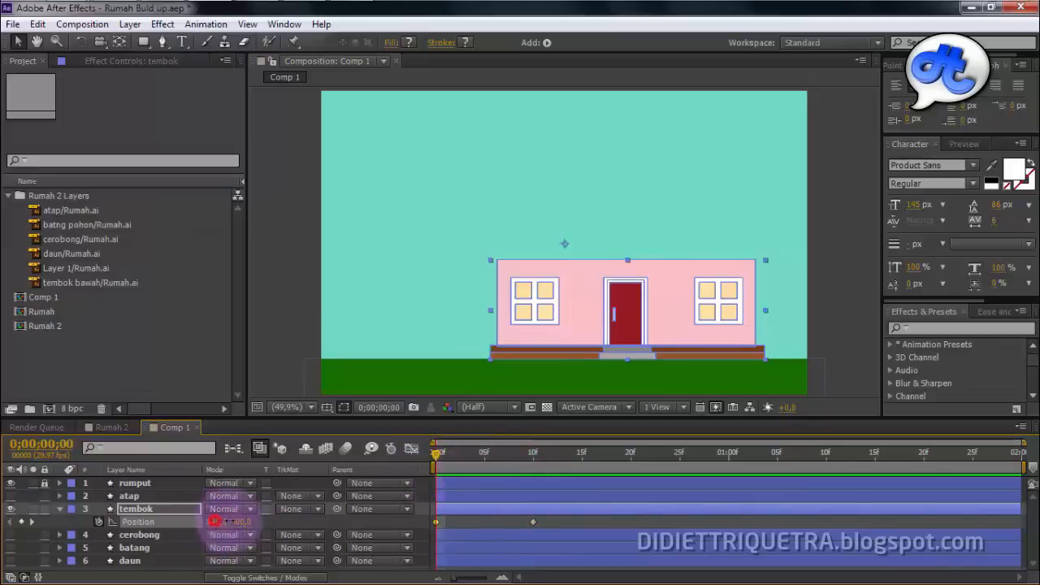
pyautogui.moveTo(229, 521); pyautogui.dragTo(243, 529)
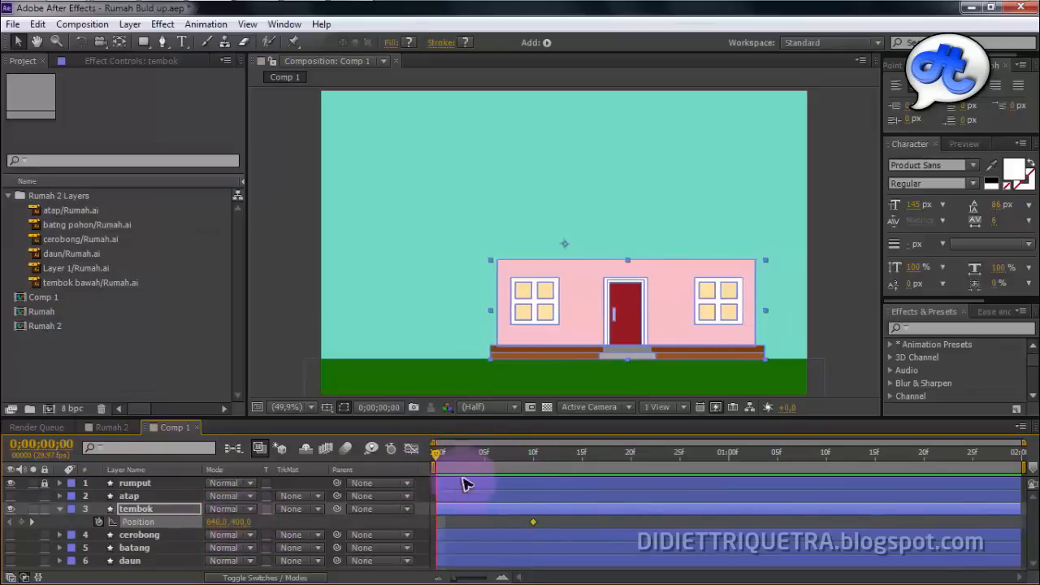
pyautogui.click(482, 455)
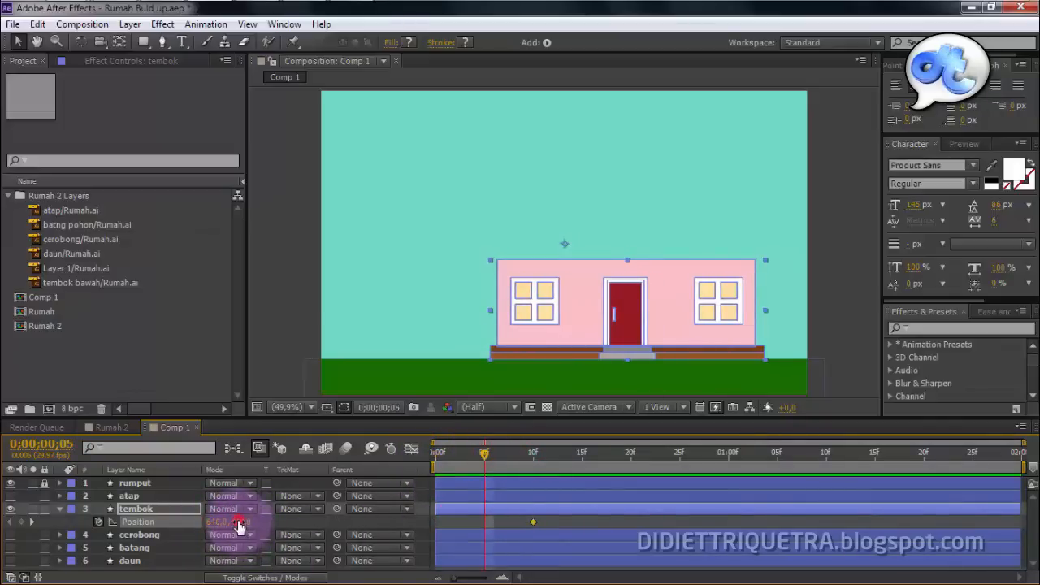
pyautogui.moveTo(238, 524); pyautogui.dragTo(196, 540)
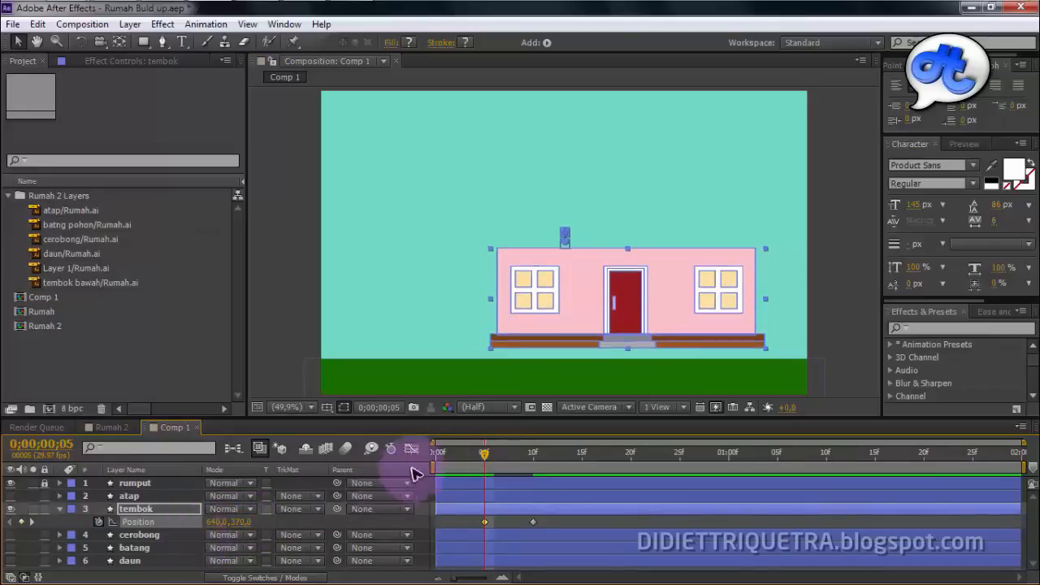
pyautogui.moveTo(486, 453); pyautogui.dragTo(409, 471)
pyautogui.moveTo(241, 529); pyautogui.dragTo(490, 495)
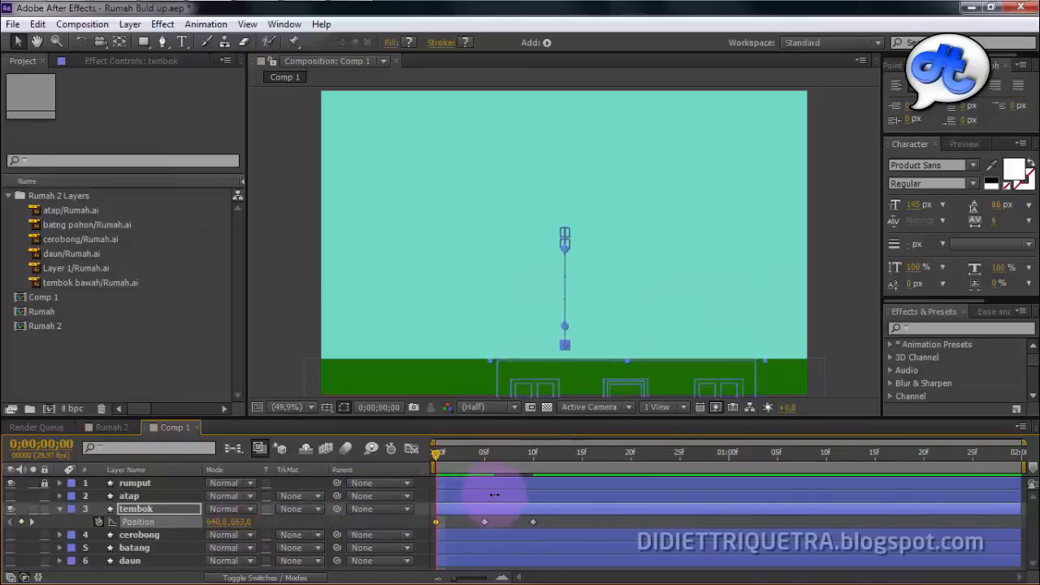
# Apply Easy Ease to the three Position keyframes of the tembok layer and preview the rising wall.
pyautogui.click(543, 455)
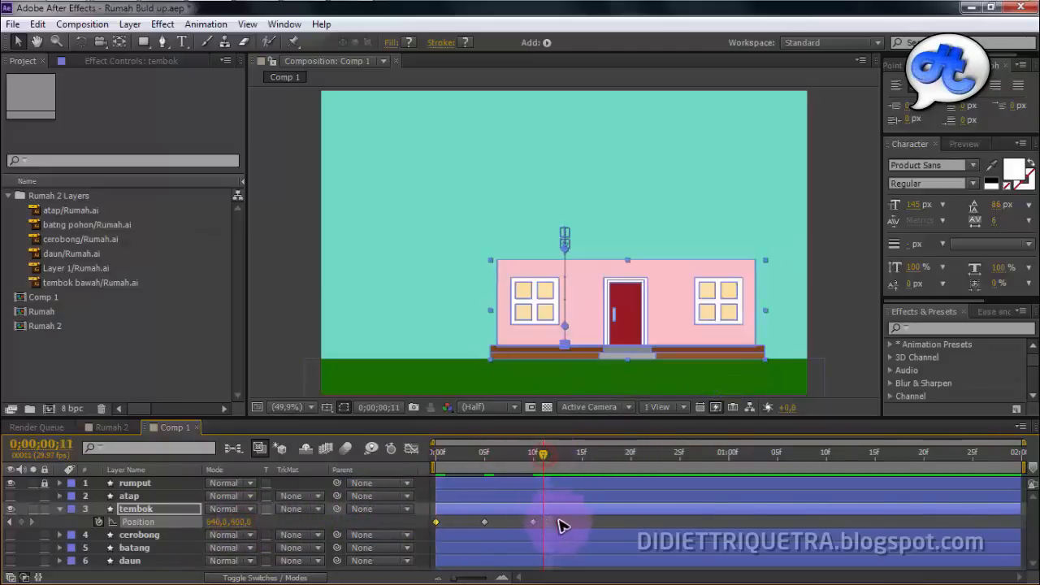
pyautogui.rightClick(484, 522)
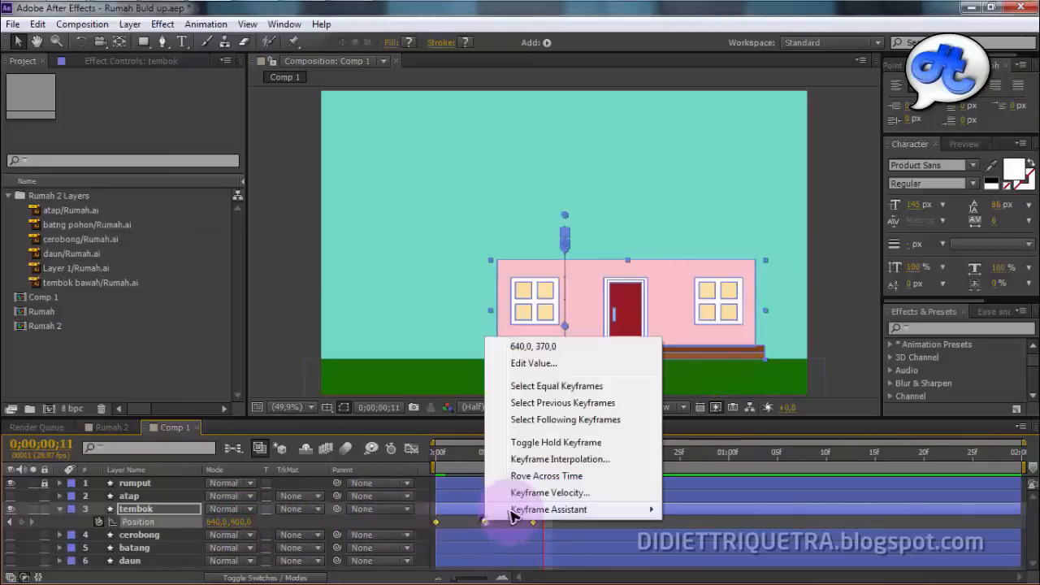
pyautogui.moveTo(512, 510)
pyautogui.click(701, 407)
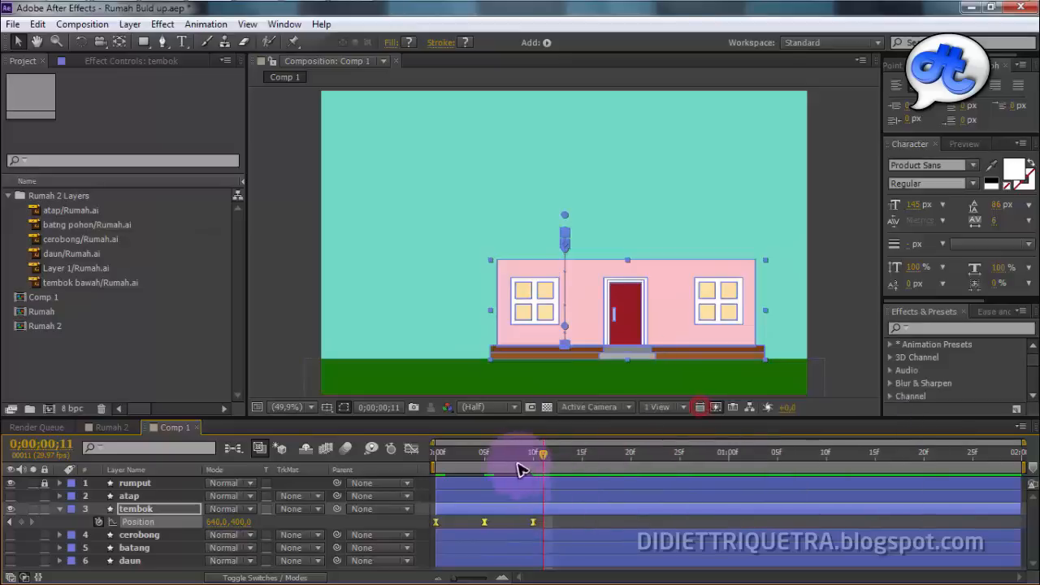
pyautogui.press('space')
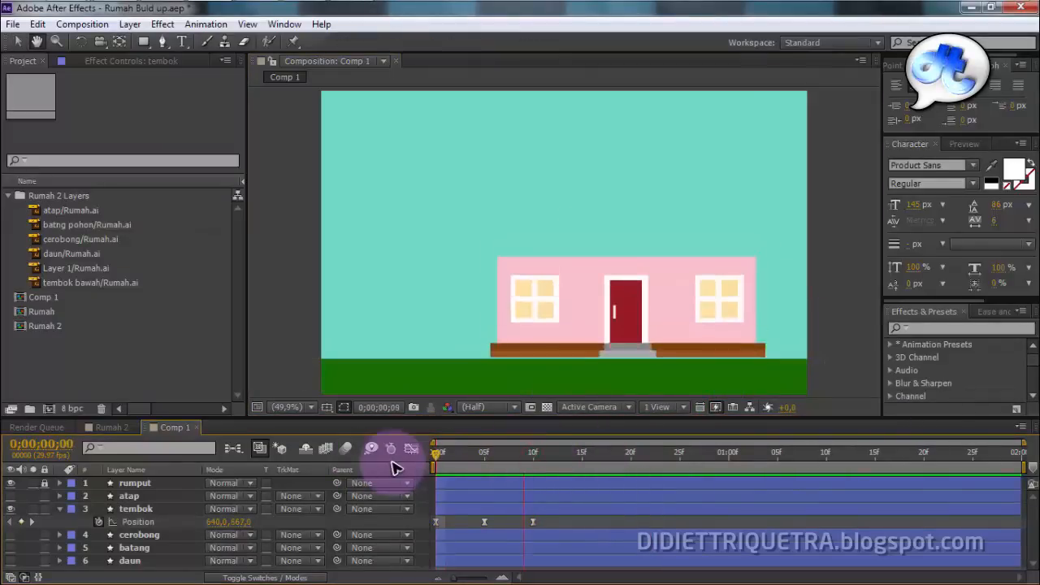
pyautogui.click(464, 457)
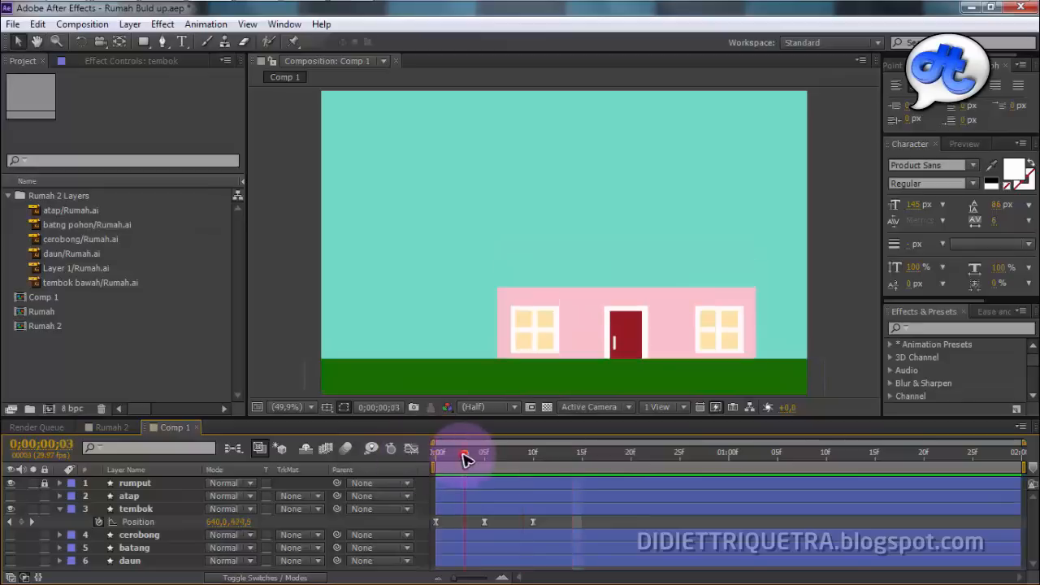
# Stretch the tembok layer's Position keyframes proportionally from frame 0 so the last one falls on frame 15, and preview the animation.
pyautogui.moveTo(463, 454); pyautogui.dragTo(418, 455)
pyautogui.moveTo(563, 524); pyautogui.dragTo(435, 532)
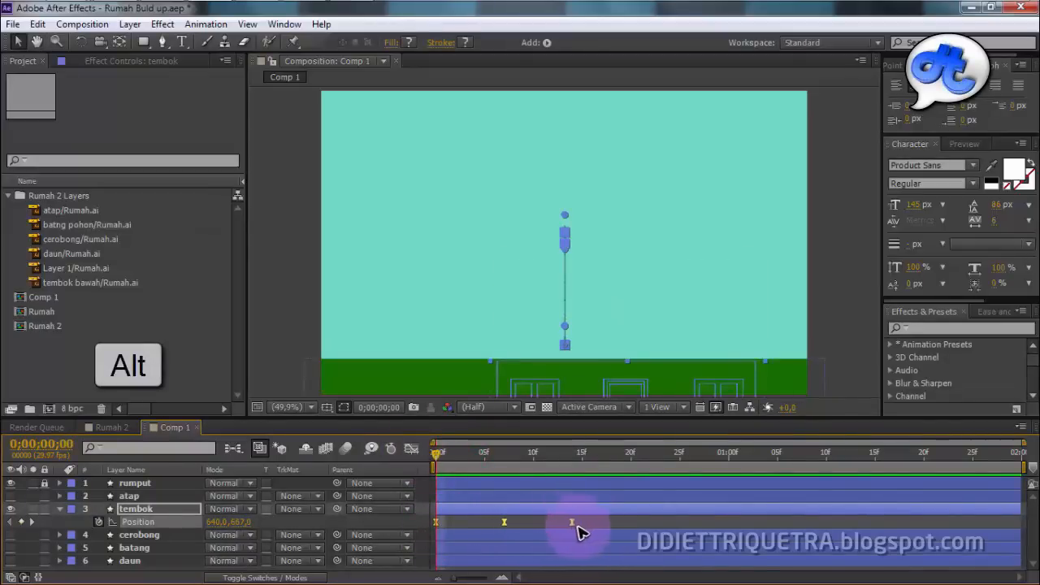
pyautogui.moveTo(579, 533)
pyautogui.mouseDown()
pyautogui.moveTo(767, 532)
pyautogui.moveTo(520, 537)
pyautogui.moveTo(756, 533)
pyautogui.moveTo(566, 528)
pyautogui.moveTo(594, 528)
pyautogui.mouseUp()
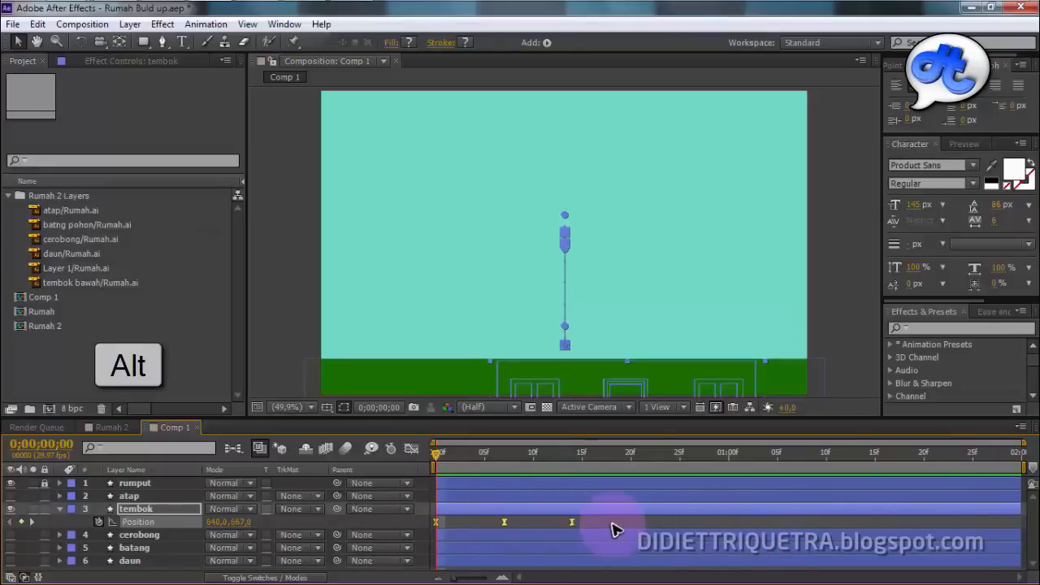
pyautogui.moveTo(673, 527); pyautogui.dragTo(575, 527)
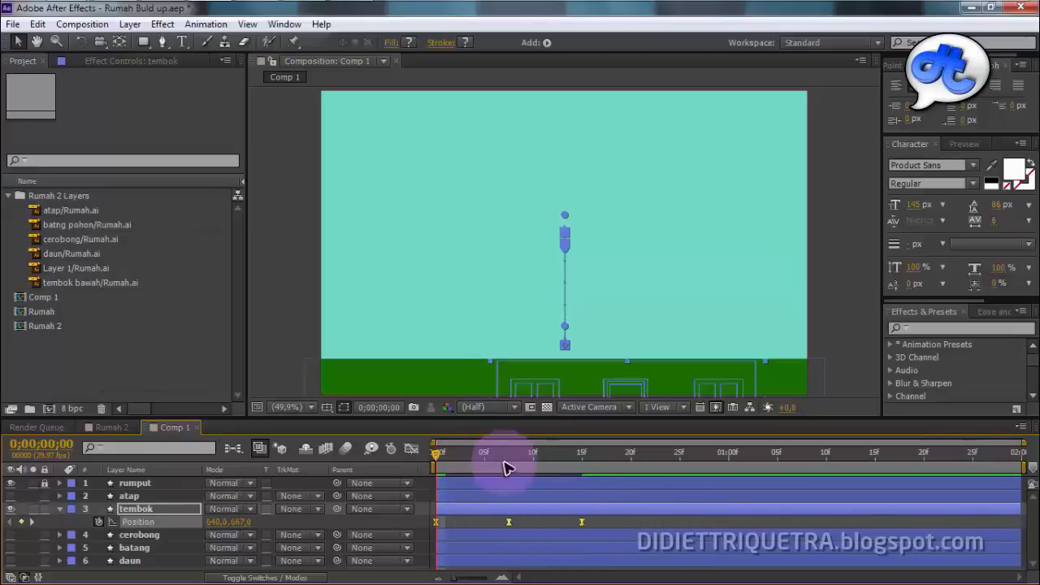
pyautogui.moveTo(506, 456); pyautogui.dragTo(403, 460)
pyautogui.press('space')
pyautogui.press('space')
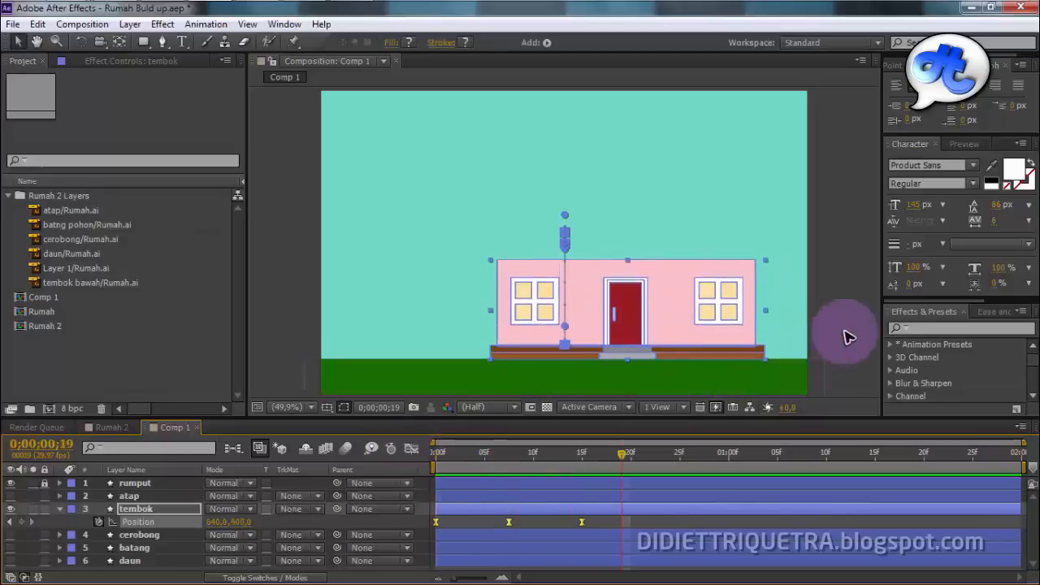
pyautogui.click(846, 333)
pyautogui.moveTo(534, 456); pyautogui.dragTo(349, 470)
pyautogui.press('space')
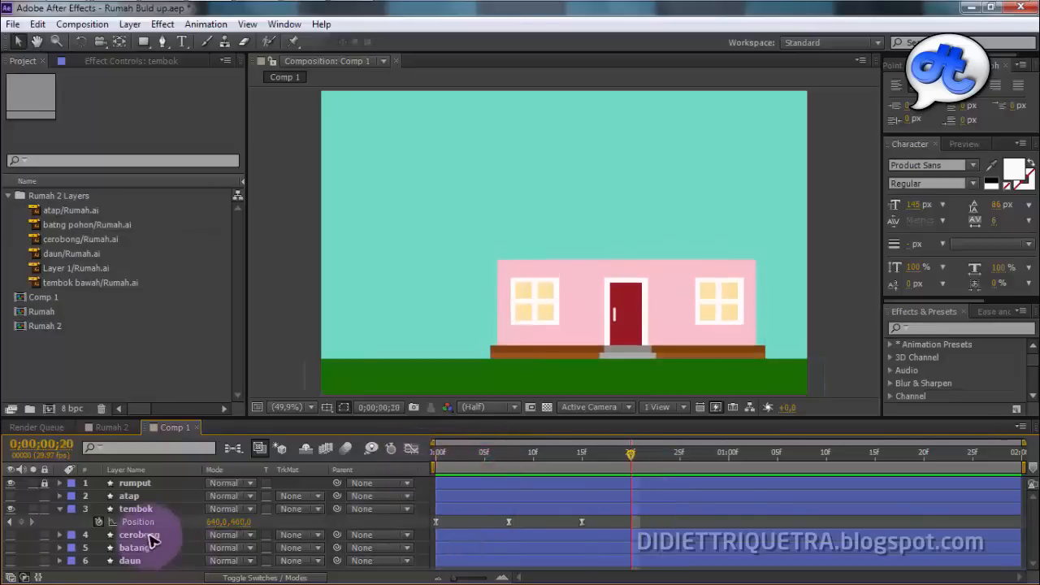
# Check the roof's timing around frame 15 in Rumah 2, and make the atap layer visible in Comp 1.
pyautogui.click(118, 428)
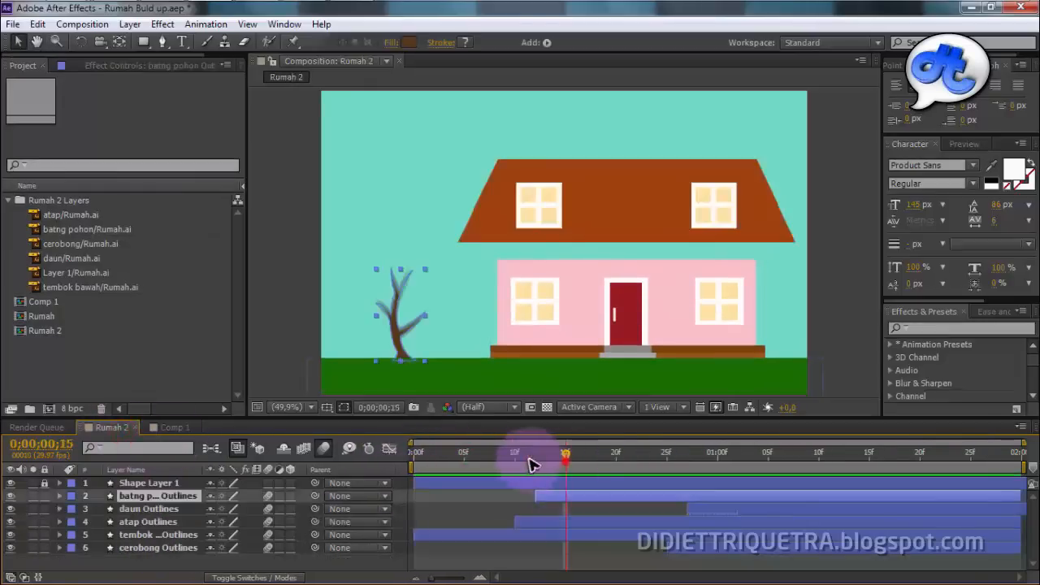
pyautogui.moveTo(532, 464); pyautogui.dragTo(565, 479)
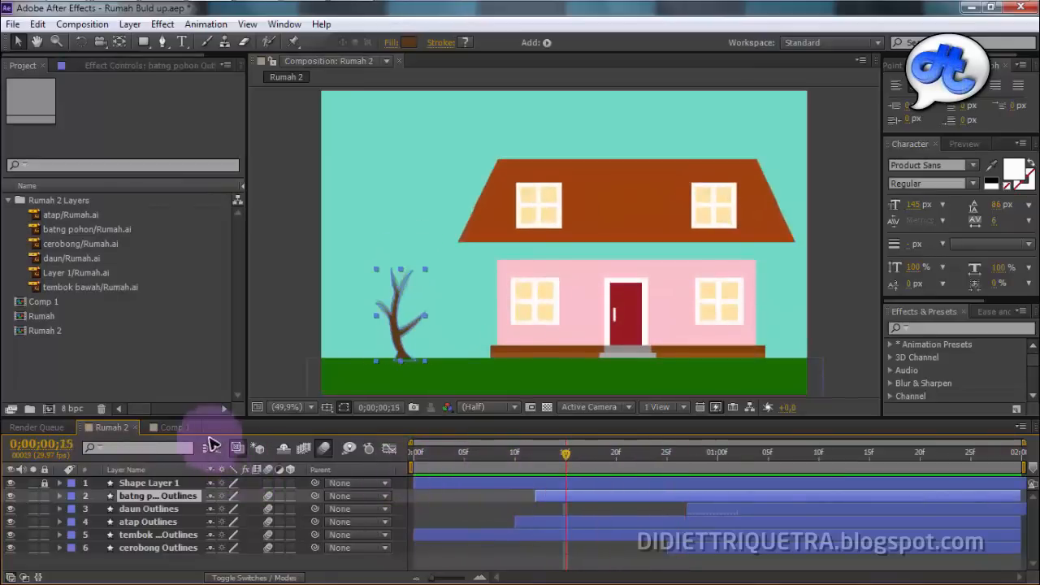
pyautogui.click(170, 427)
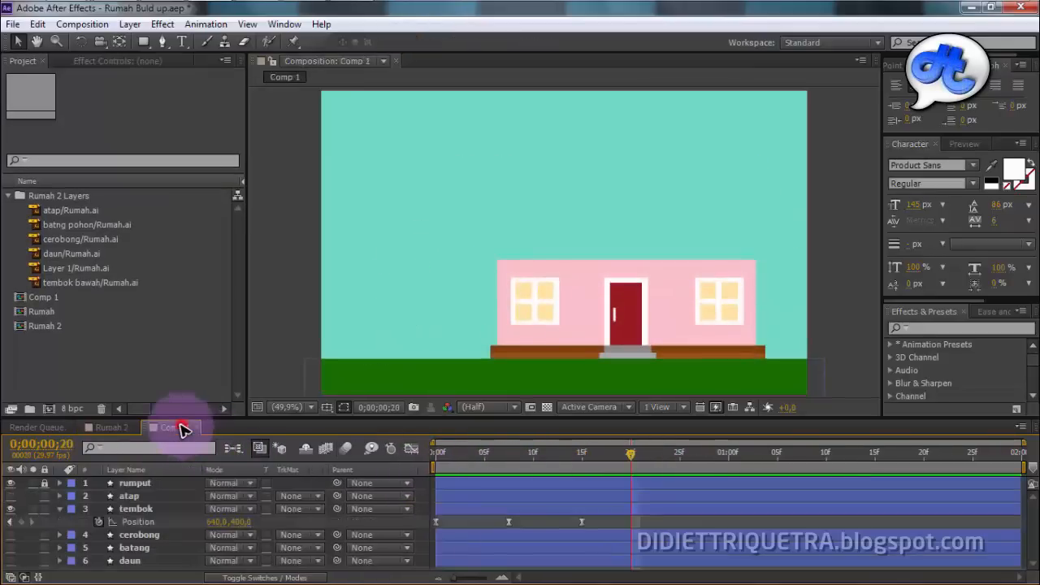
pyautogui.click(128, 496)
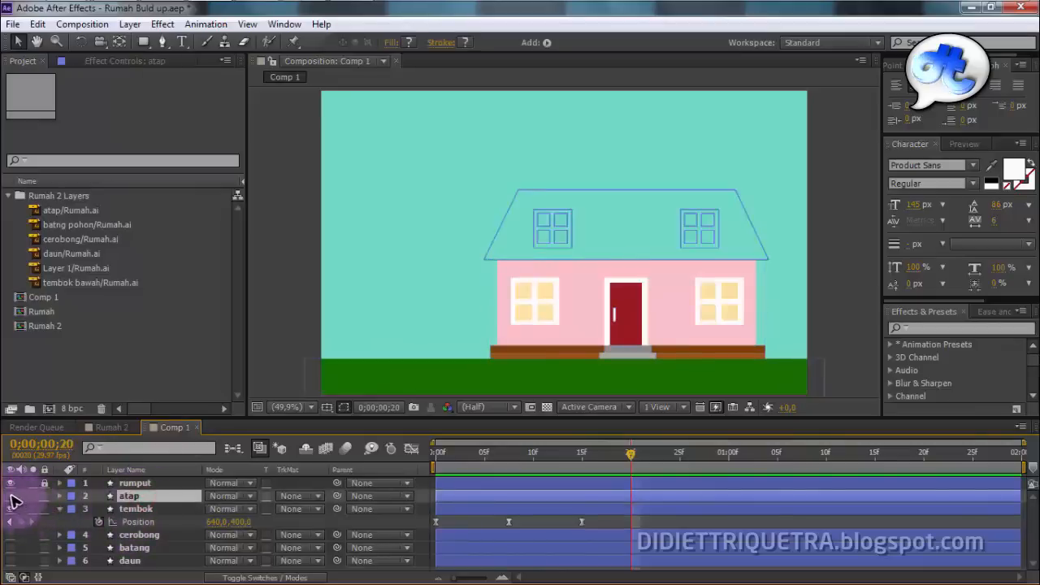
pyautogui.click(11, 496)
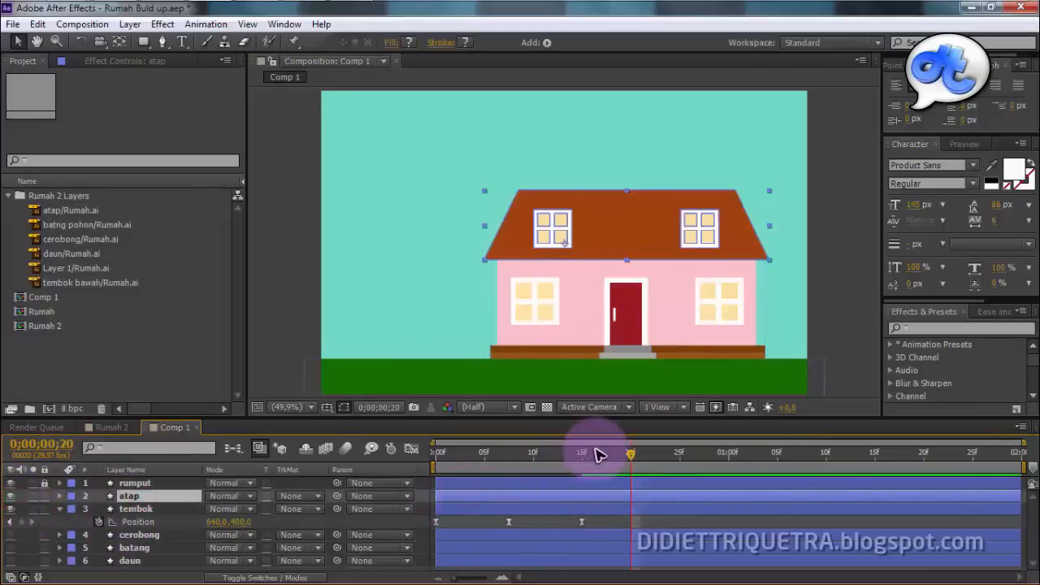
# Compare the roof's drop in the Rumah 2 reference with the wall's movement around frame 10 in Comp 1.
pyautogui.moveTo(598, 453); pyautogui.dragTo(696, 474)
pyautogui.click(111, 428)
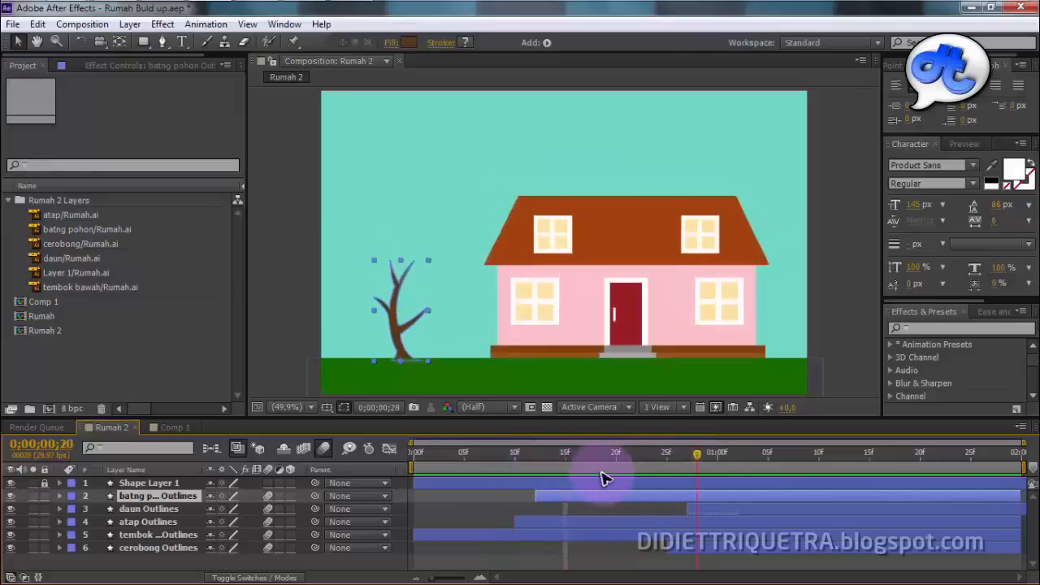
pyautogui.click(172, 429)
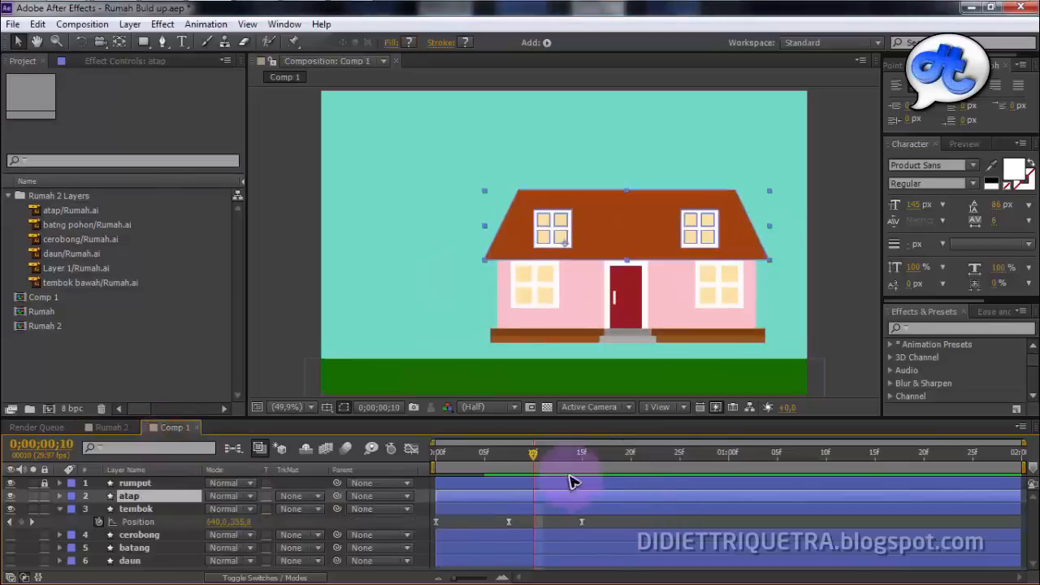
pyautogui.moveTo(536, 459)
pyautogui.mouseDown()
pyautogui.moveTo(602, 457)
pyautogui.moveTo(443, 473)
pyautogui.moveTo(550, 469)
pyautogui.moveTo(536, 469)
pyautogui.mouseUp()
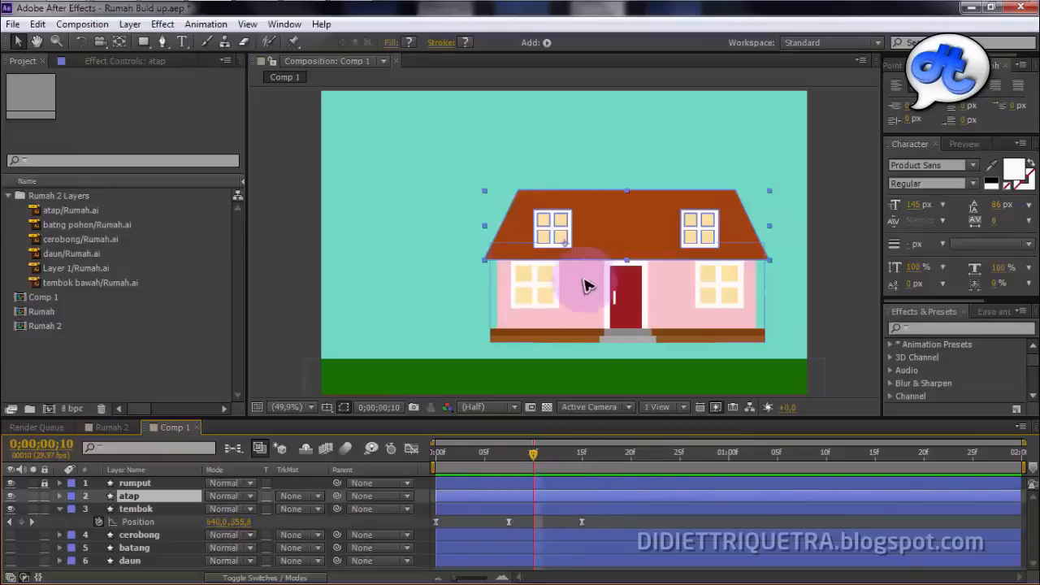
pyautogui.click(107, 427)
pyautogui.moveTo(553, 457)
pyautogui.mouseDown()
pyautogui.moveTo(485, 466)
pyautogui.moveTo(585, 471)
pyautogui.moveTo(506, 475)
pyautogui.moveTo(564, 457)
pyautogui.moveTo(513, 462)
pyautogui.moveTo(525, 488)
pyautogui.moveTo(571, 459)
pyautogui.moveTo(532, 462)
pyautogui.moveTo(561, 459)
pyautogui.mouseUp()
pyautogui.click(173, 426)
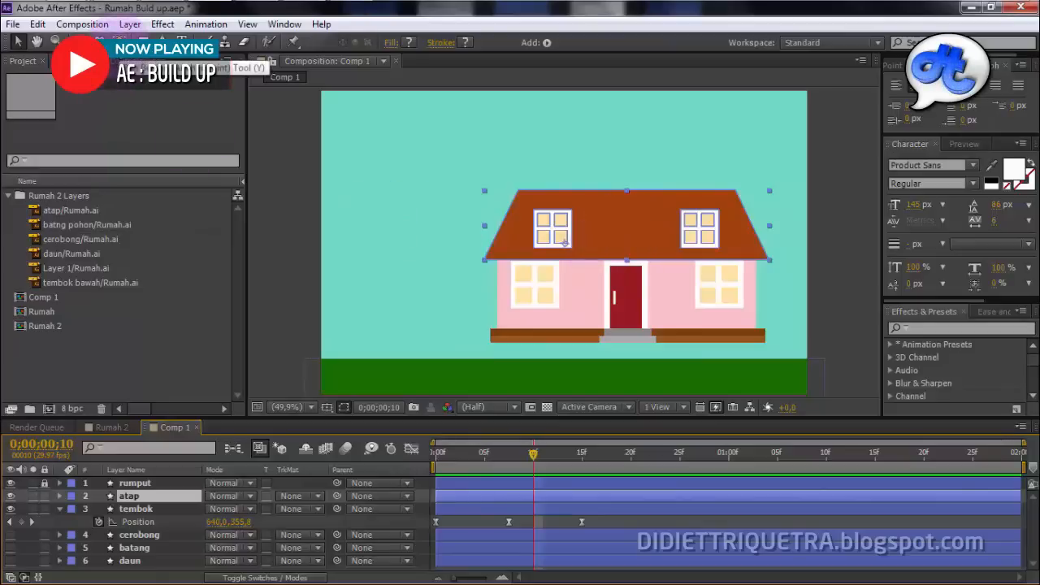
# Move the atap layer's anchor point to the centre of the roof with the Pan Behind tool.
pyautogui.click(120, 42)
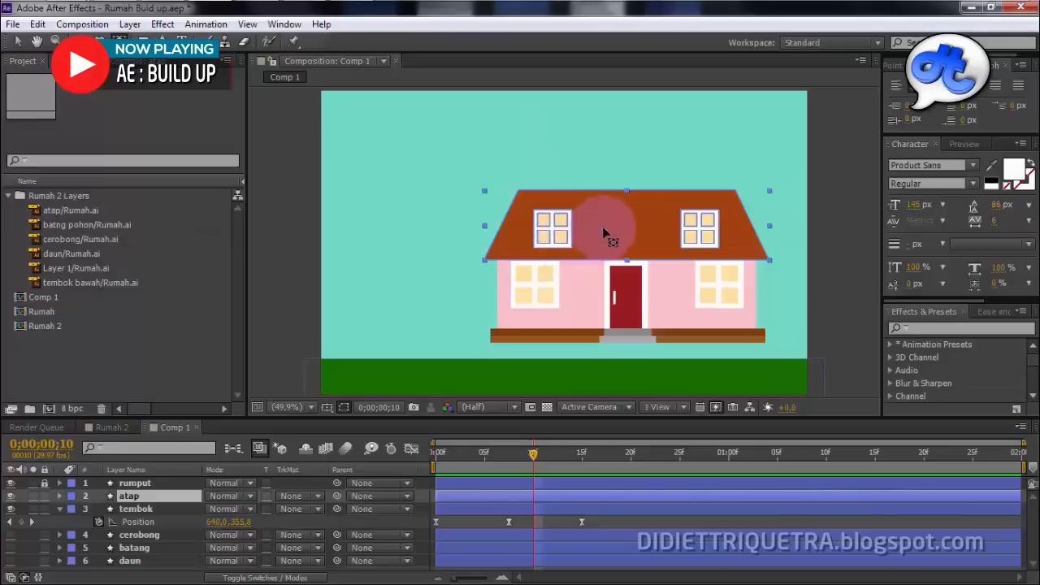
pyautogui.moveTo(603, 227); pyautogui.dragTo(627, 225)
pyautogui.click(564, 462)
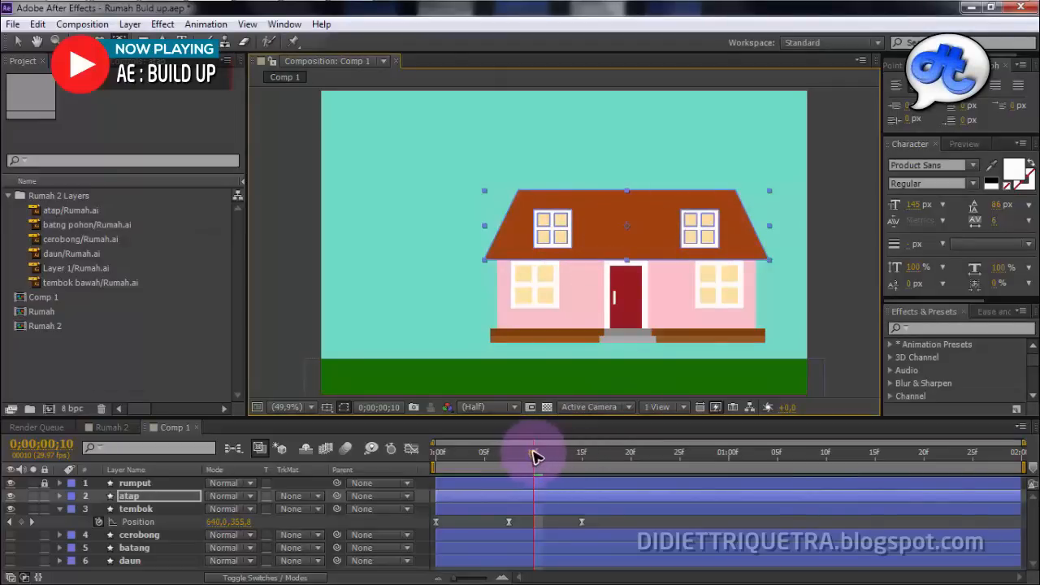
# Keyframe the atap layer's Position at its resting place on frame 25 and at 804, 311 on frame 15.
pyautogui.moveTo(537, 457)
pyautogui.mouseDown()
pyautogui.moveTo(591, 458)
pyautogui.moveTo(541, 467)
pyautogui.moveTo(609, 471)
pyautogui.moveTo(536, 473)
pyautogui.moveTo(653, 474)
pyautogui.moveTo(572, 476)
pyautogui.moveTo(585, 477)
pyautogui.moveTo(663, 465)
pyautogui.mouseUp()
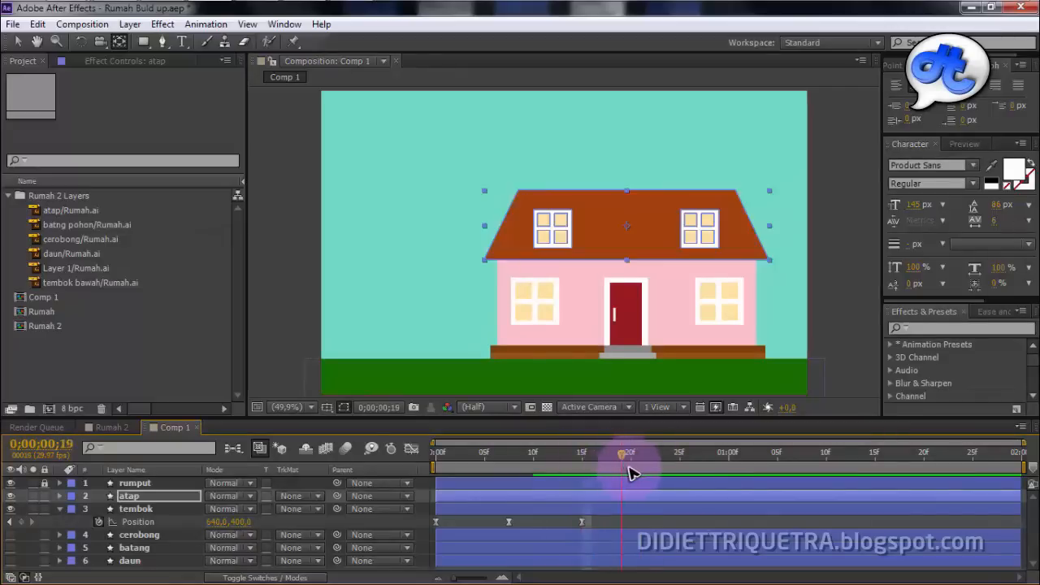
pyautogui.moveTo(591, 473); pyautogui.dragTo(532, 475)
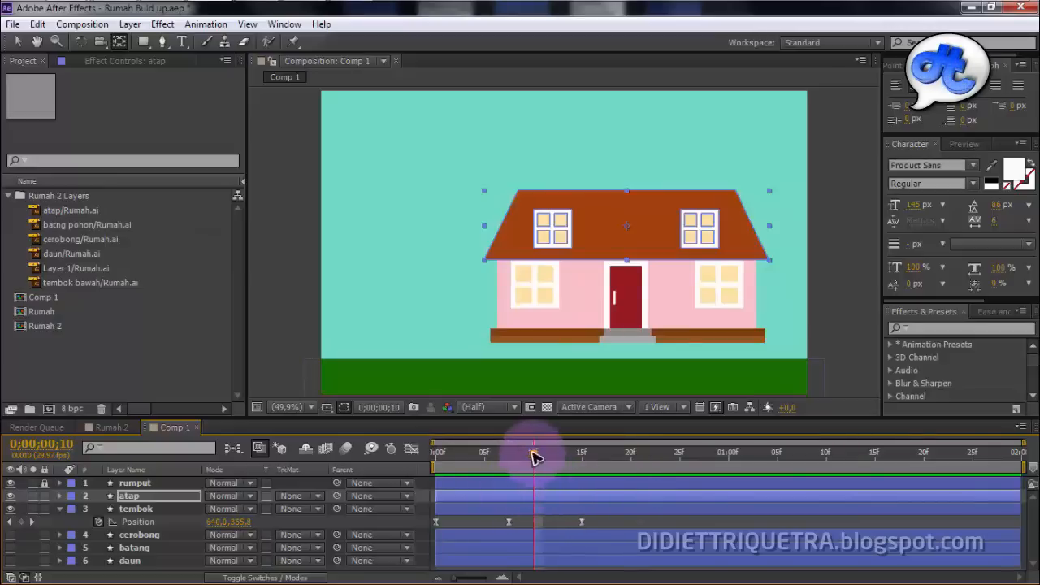
pyautogui.moveTo(538, 462); pyautogui.dragTo(693, 472)
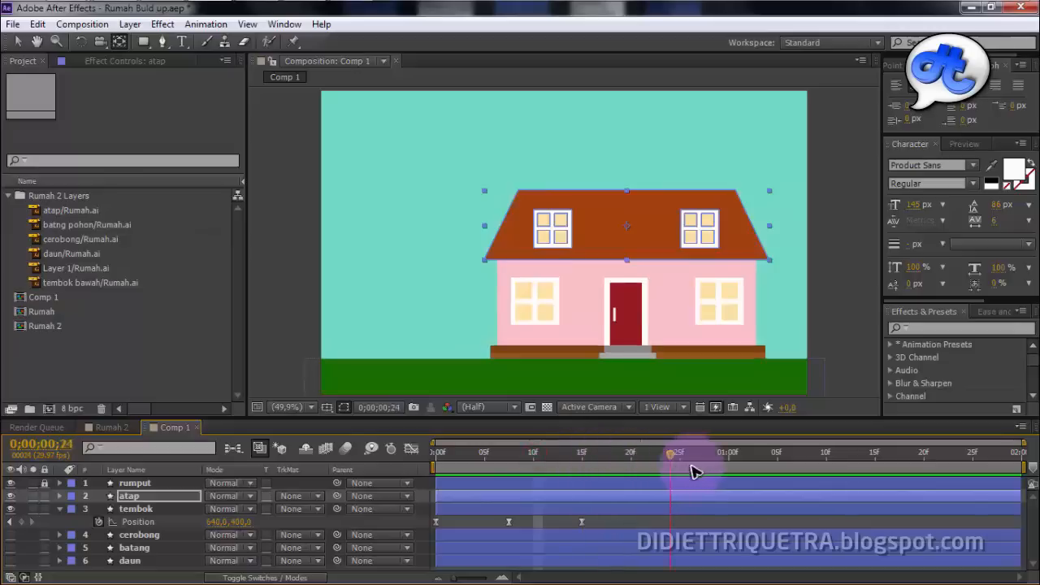
pyautogui.press('pagedown')
pyautogui.press('pagedown')
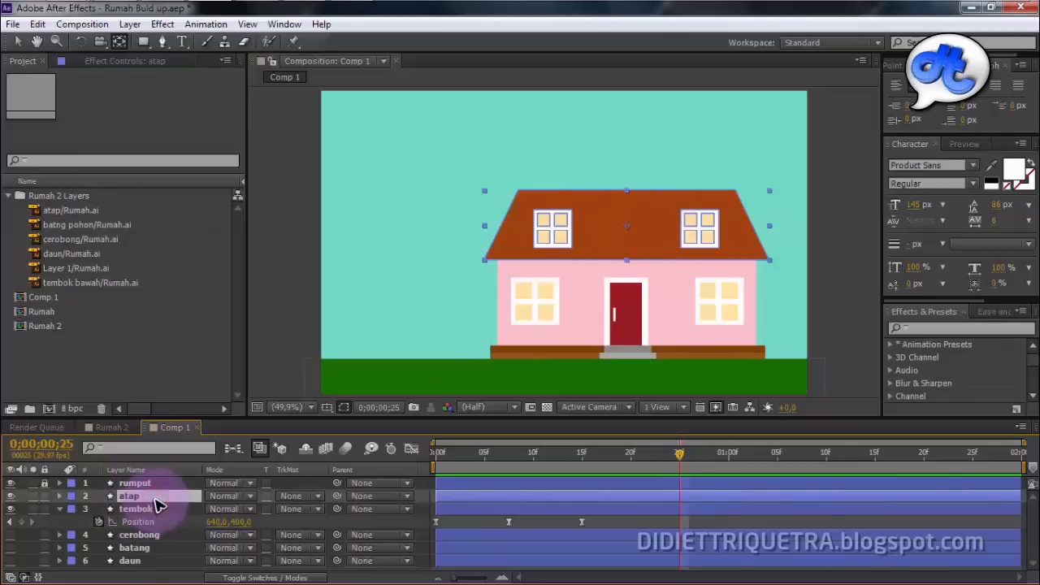
pyautogui.press('p')
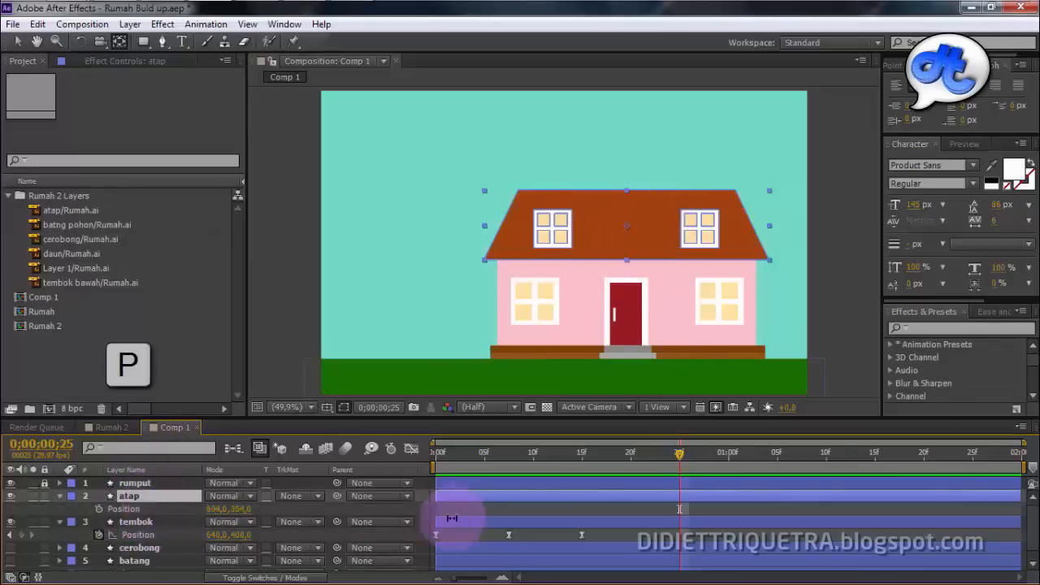
pyautogui.click(99, 509)
pyautogui.moveTo(660, 460); pyautogui.dragTo(591, 469)
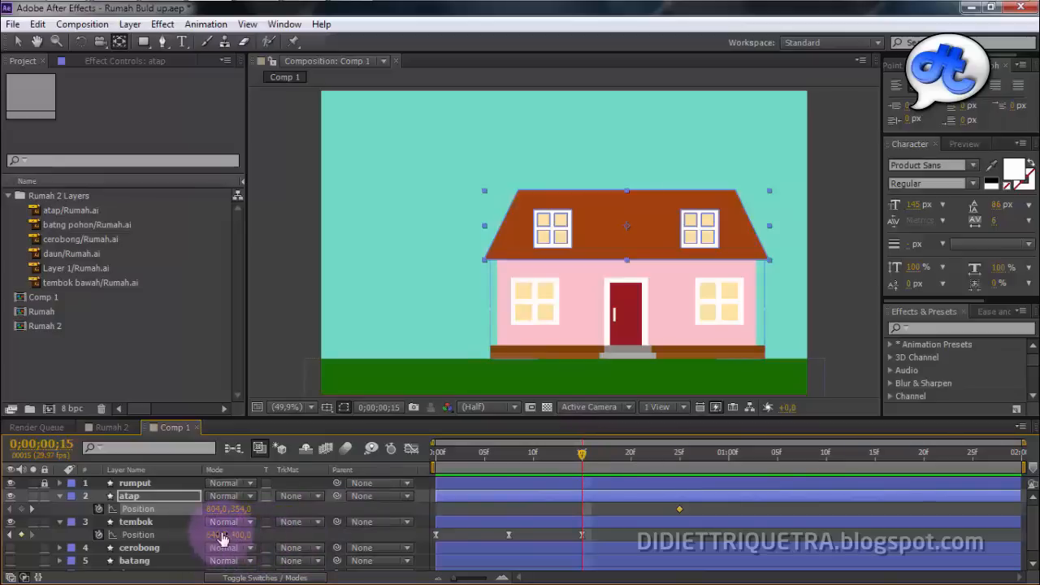
pyautogui.moveTo(220, 515); pyautogui.dragTo(188, 526)
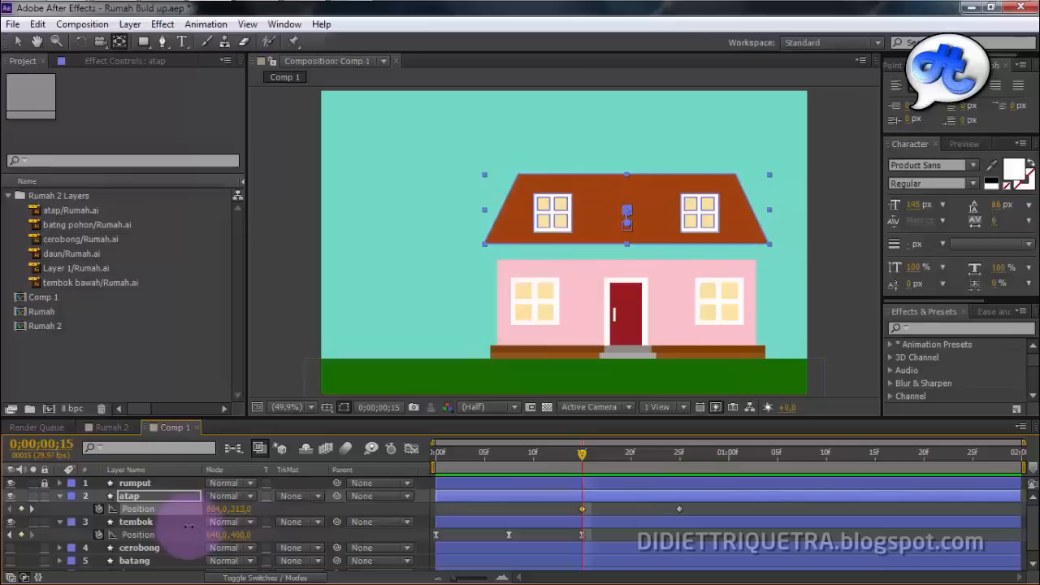
# Apply Easy Ease to both Position keyframes of the atap layer and preview the falling roof.
pyautogui.click(672, 511)
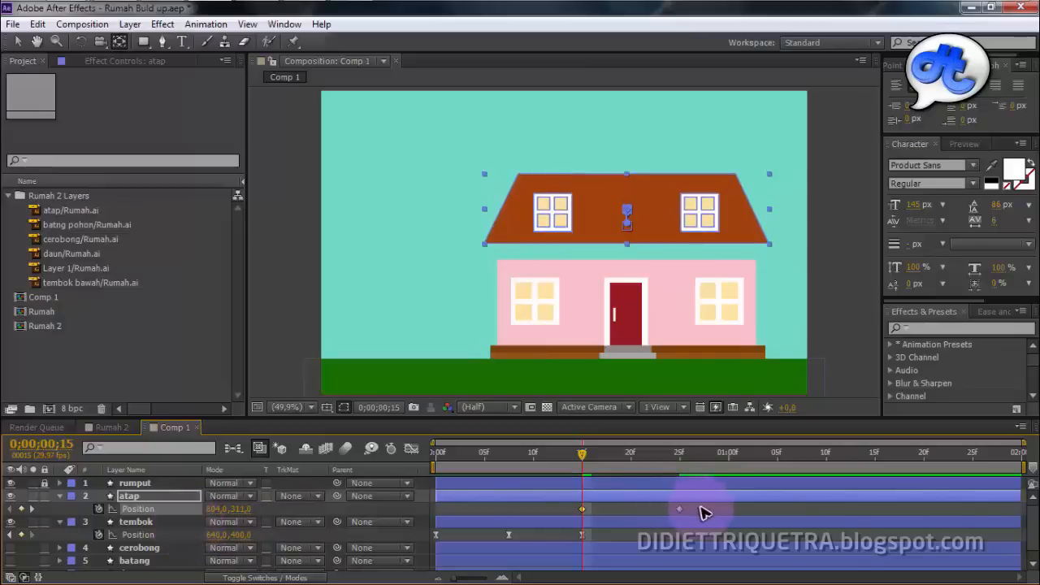
pyautogui.moveTo(703, 506); pyautogui.dragTo(551, 518)
pyautogui.rightClick(582, 511)
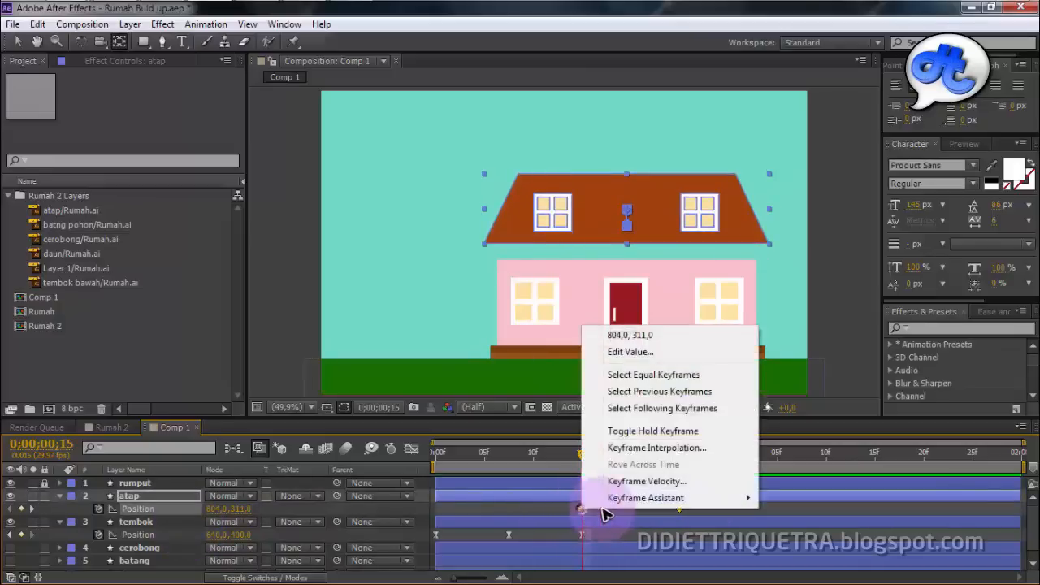
pyautogui.moveTo(623, 498)
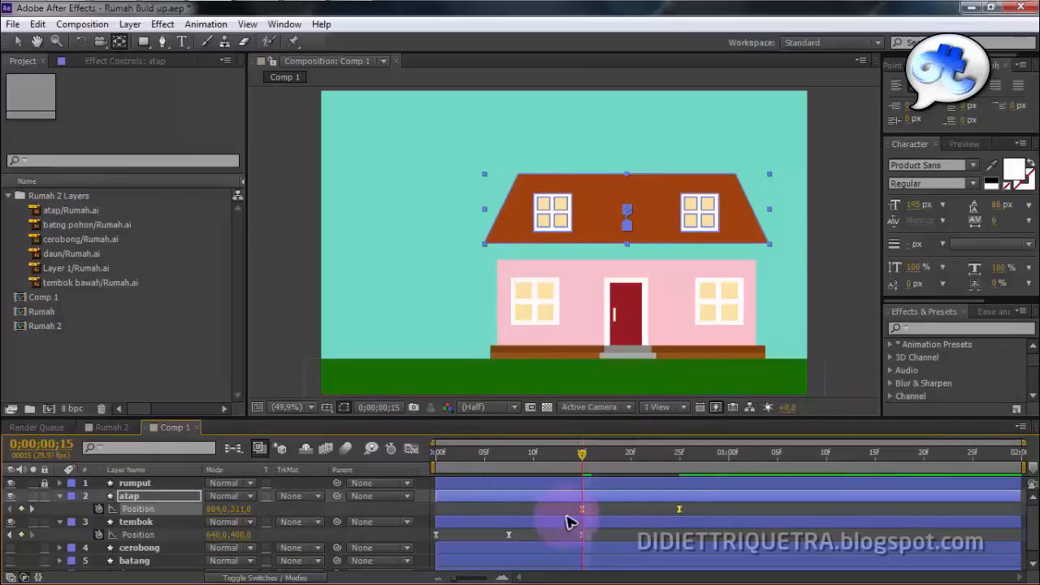
pyautogui.click(539, 509)
pyautogui.press('space')
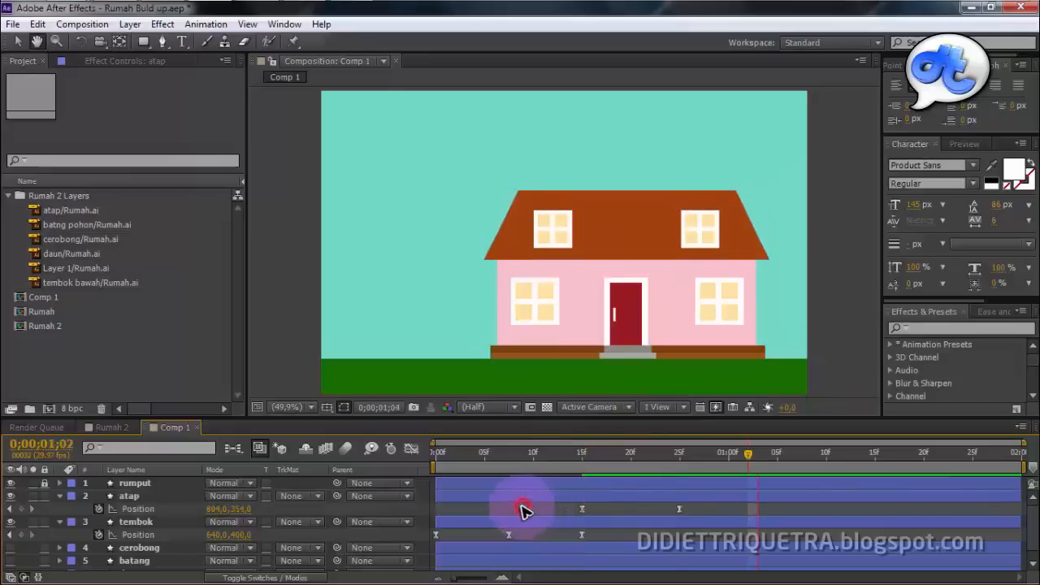
pyautogui.click(501, 454)
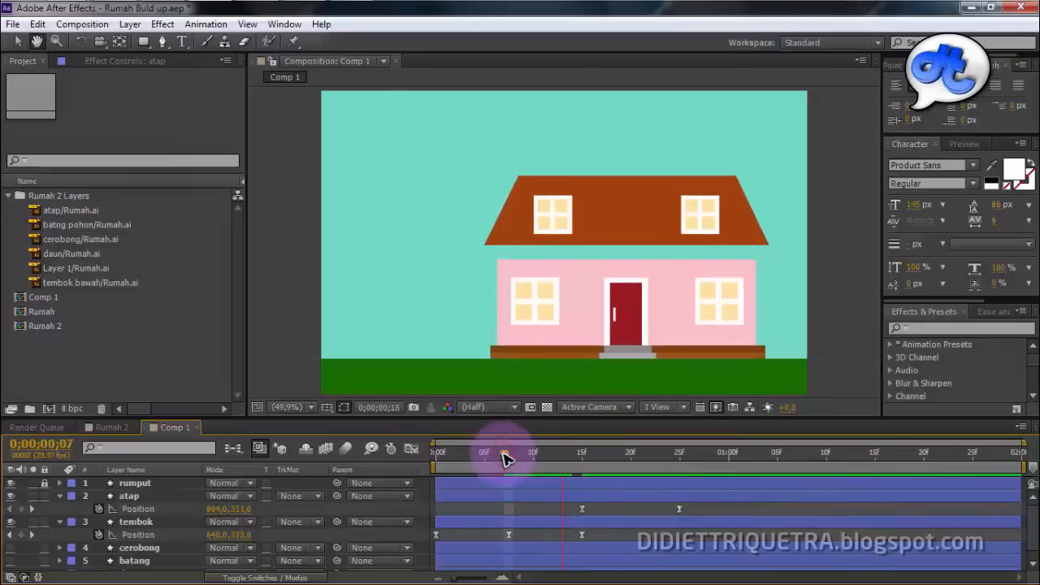
pyautogui.press('space')
# Shift the atap layer's last Position keyframe back to frame 18, previewing the faster roof drop.
pyautogui.click(658, 512)
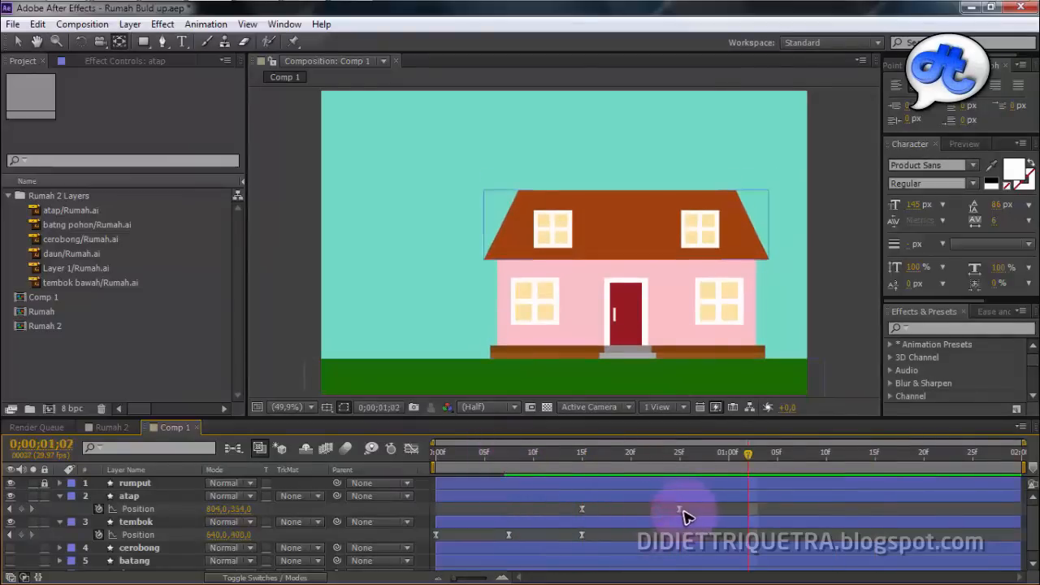
pyautogui.moveTo(680, 510); pyautogui.dragTo(661, 510)
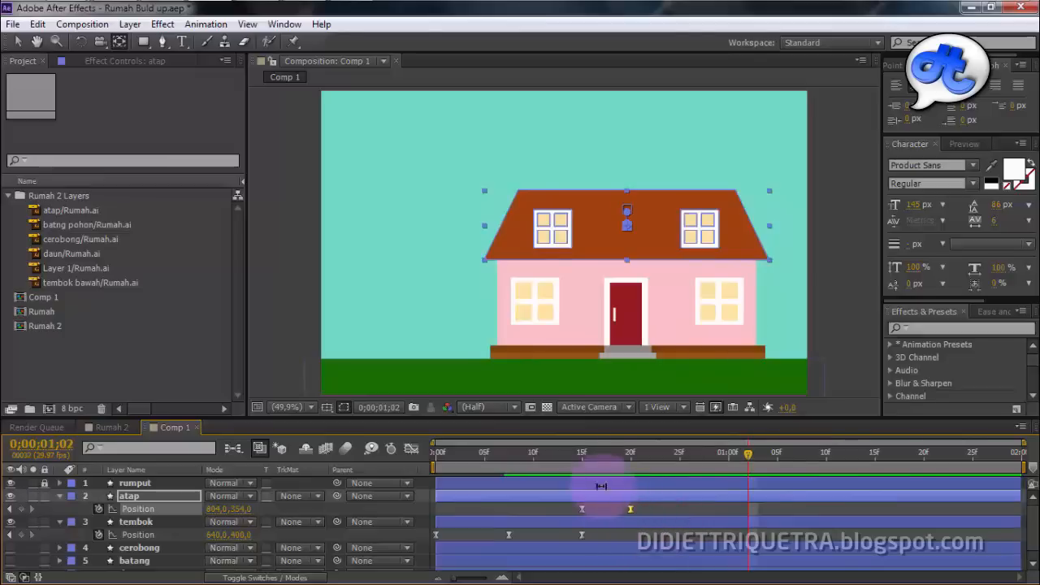
pyautogui.click(572, 454)
pyautogui.press('space')
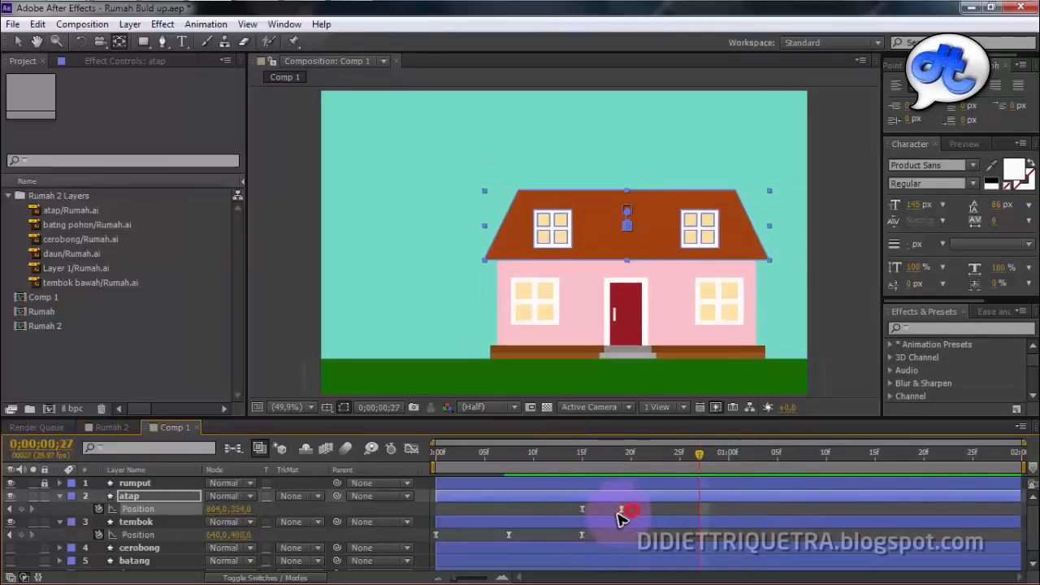
pyautogui.moveTo(620, 512); pyautogui.dragTo(610, 511)
pyautogui.press('space')
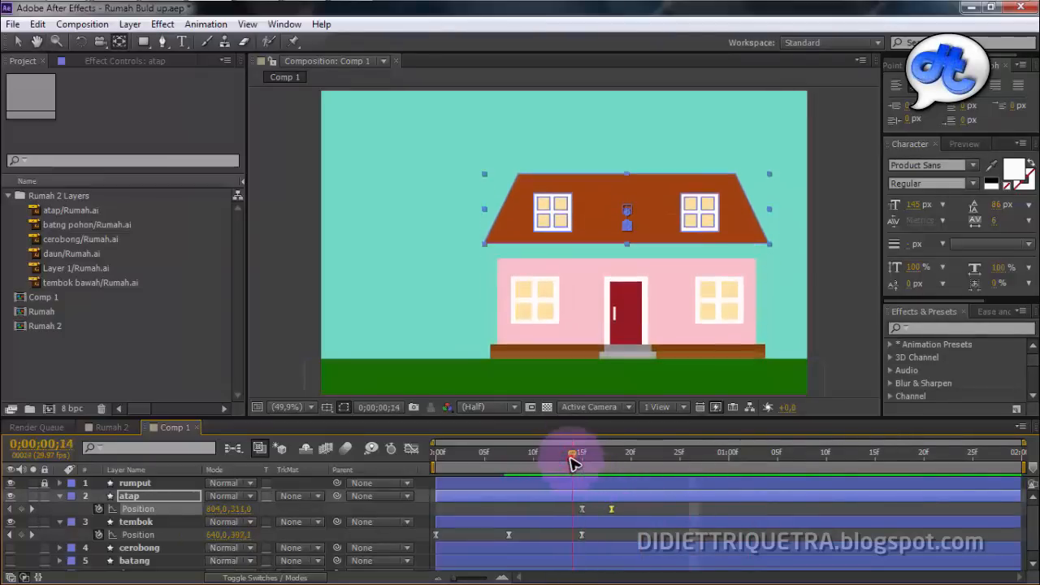
pyautogui.click(570, 456)
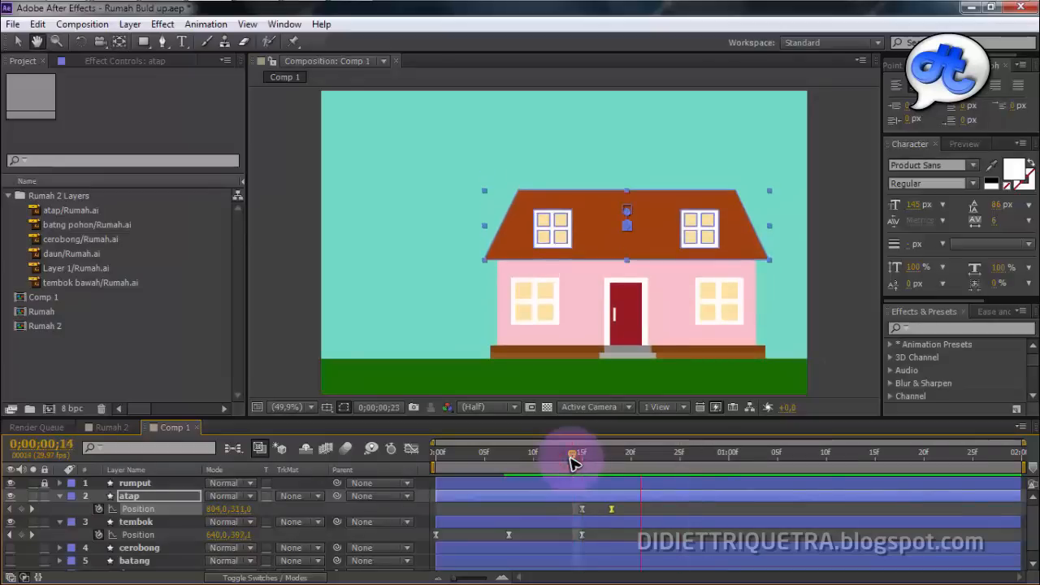
# Add a Scale keyframe of 100% to the atap layer at frame 15.
pyautogui.click(588, 457)
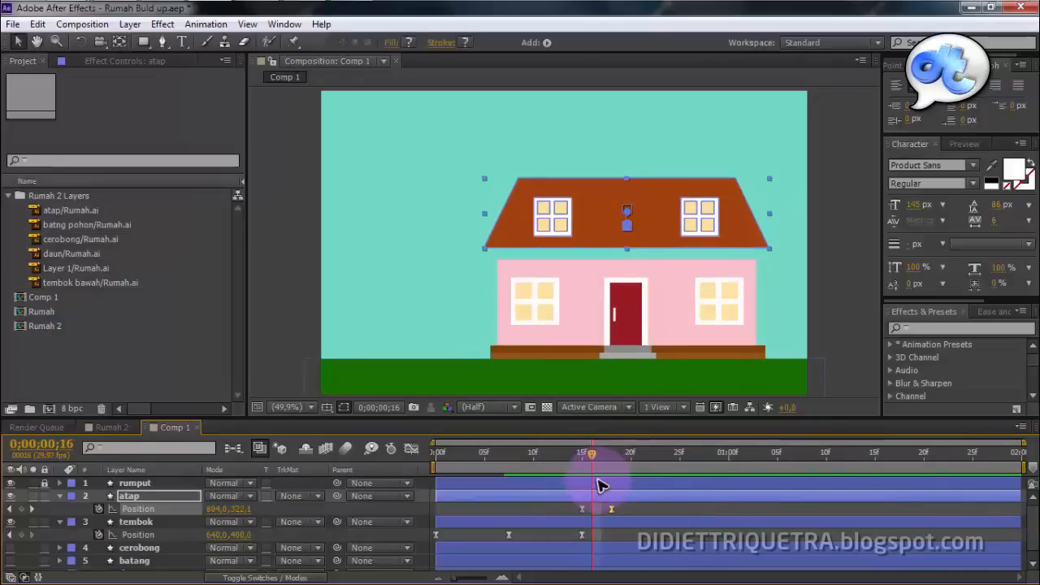
pyautogui.click(581, 495)
pyautogui.click(581, 456)
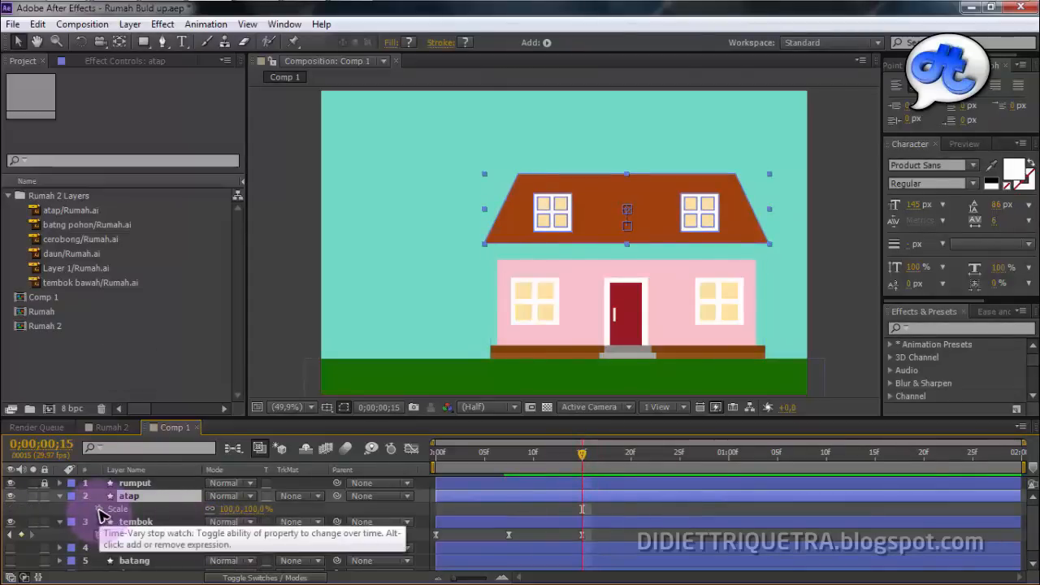
pyautogui.press('s')
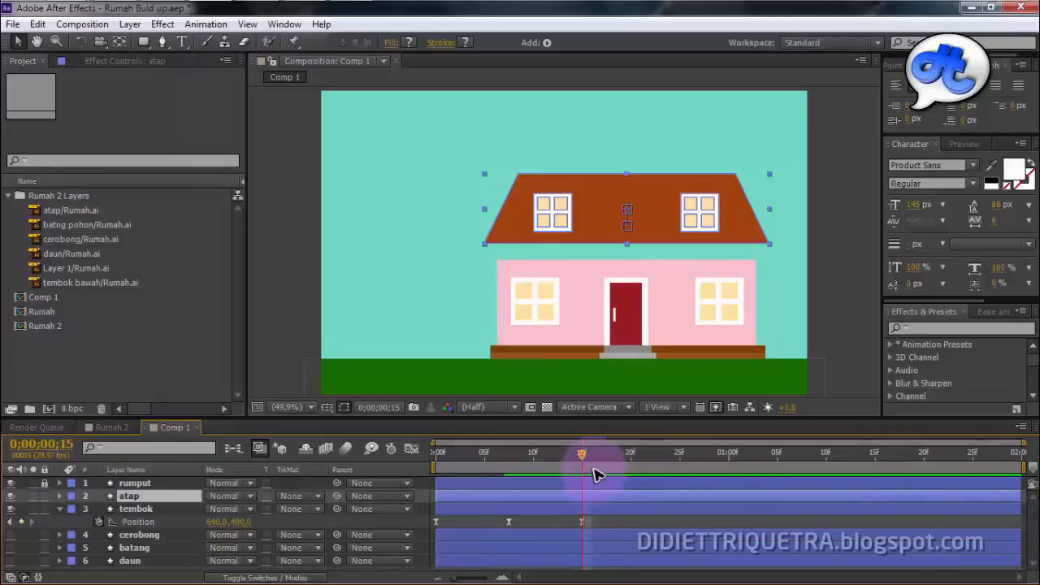
pyautogui.press('s')
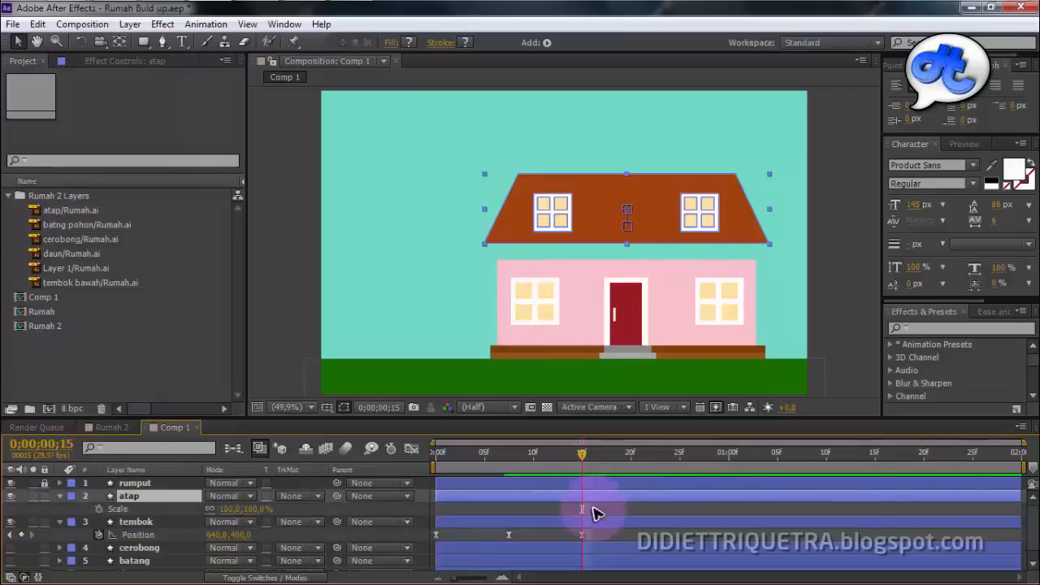
pyautogui.click(98, 509)
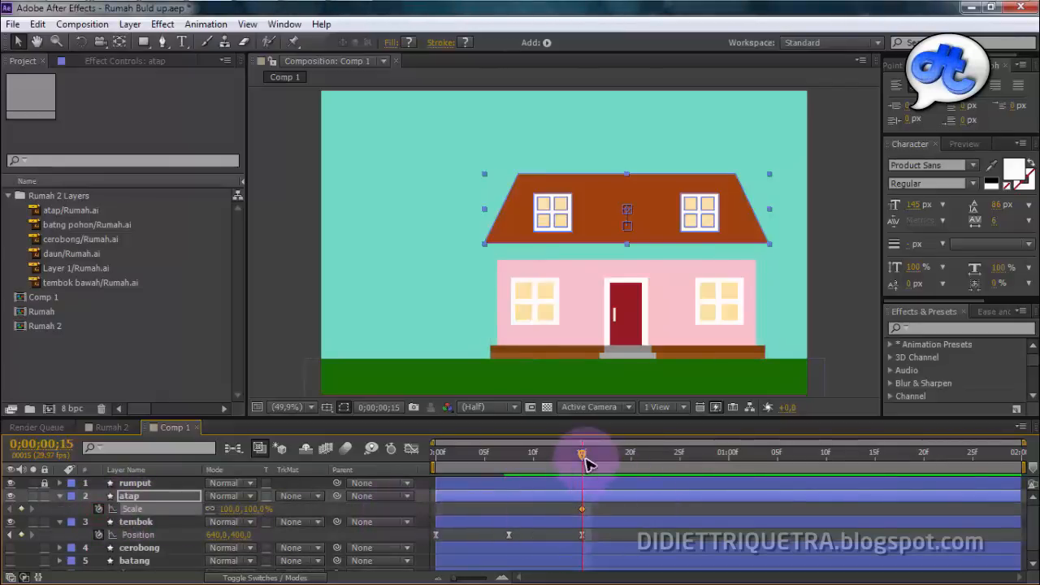
# Add Scale keyframes to the atap layer of 115% at frame 10 and 0% at frame 5.
pyautogui.moveTo(583, 458)
pyautogui.mouseDown()
pyautogui.moveTo(458, 471)
pyautogui.moveTo(581, 470)
pyautogui.mouseUp()
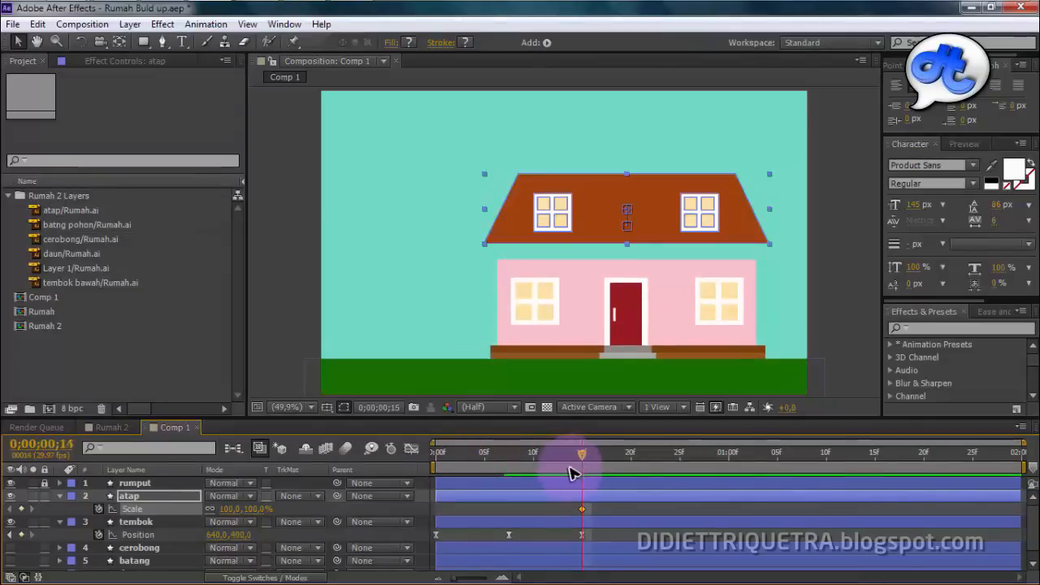
pyautogui.moveTo(571, 471); pyautogui.dragTo(536, 478)
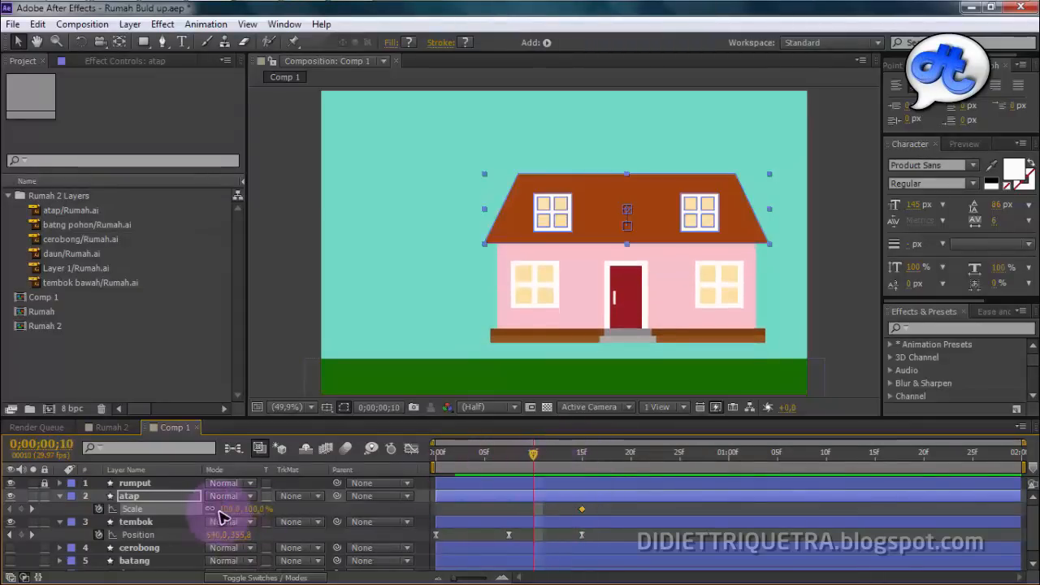
pyautogui.moveTo(255, 510); pyautogui.dragTo(268, 511)
pyautogui.click(255, 509)
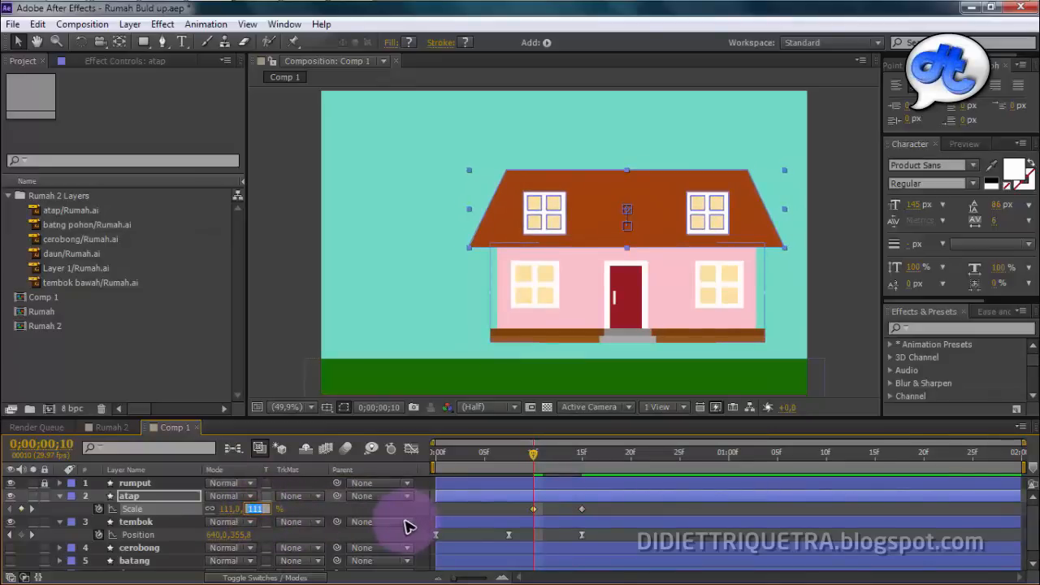
pyautogui.press('Return')
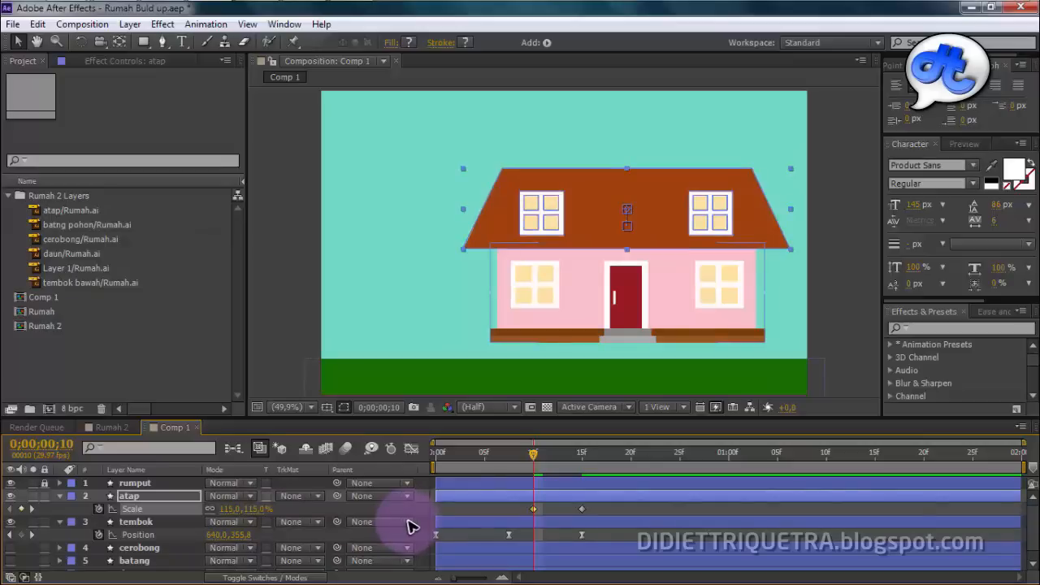
pyautogui.moveTo(536, 460); pyautogui.dragTo(486, 471)
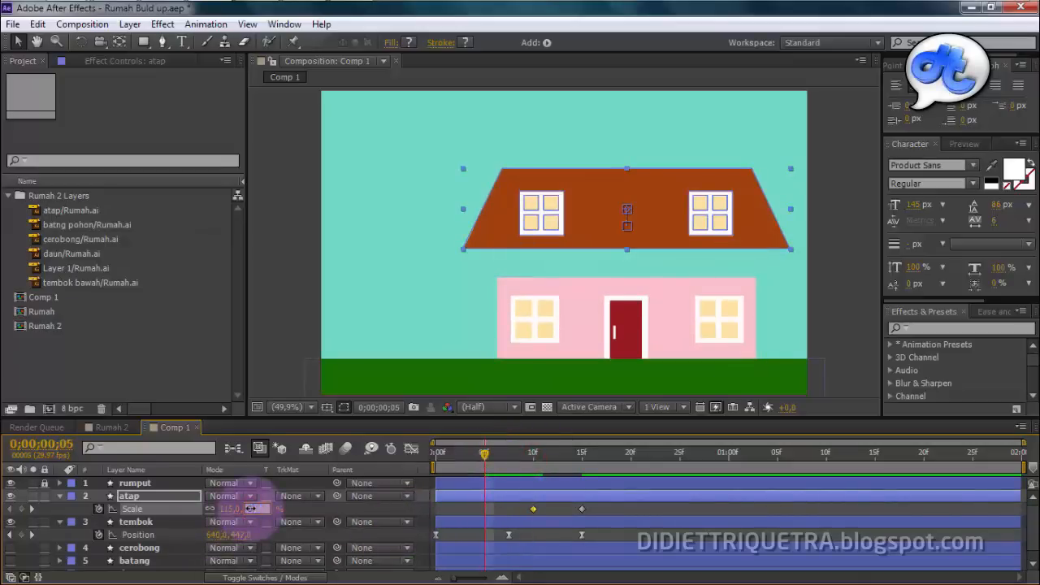
pyautogui.moveTo(251, 509); pyautogui.dragTo(157, 509)
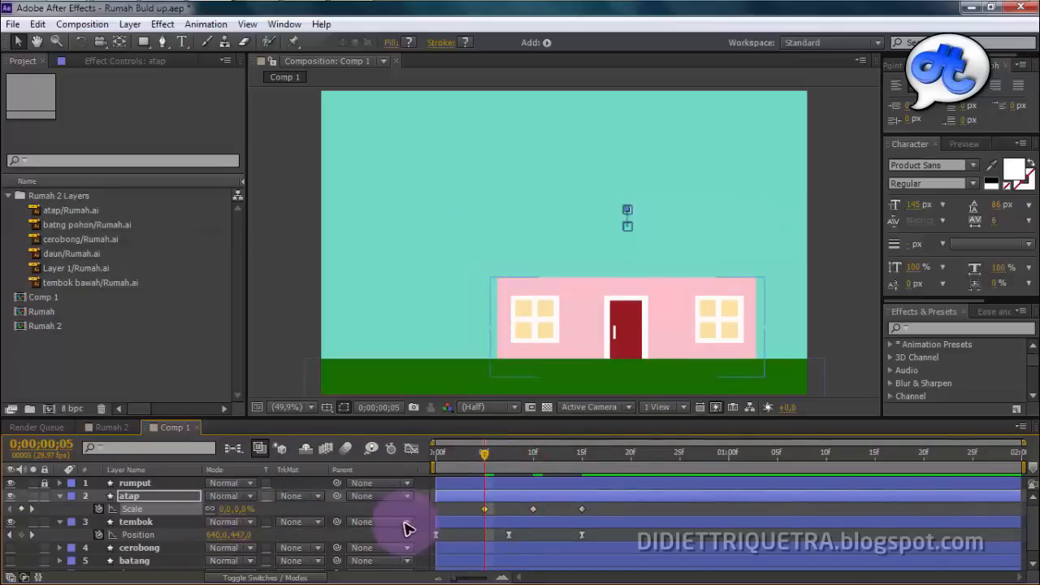
# Apply Easy Ease to all three Scale keyframes of the atap layer and preview the roof growing in.
pyautogui.click(601, 510)
pyautogui.moveTo(625, 504); pyautogui.dragTo(502, 507)
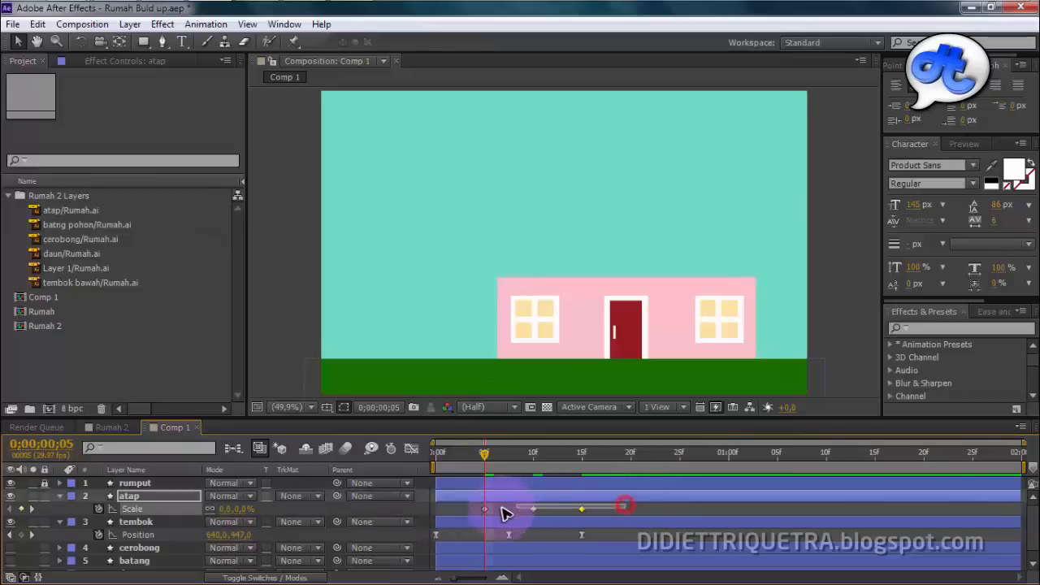
pyautogui.rightClick(484, 515)
pyautogui.moveTo(536, 500)
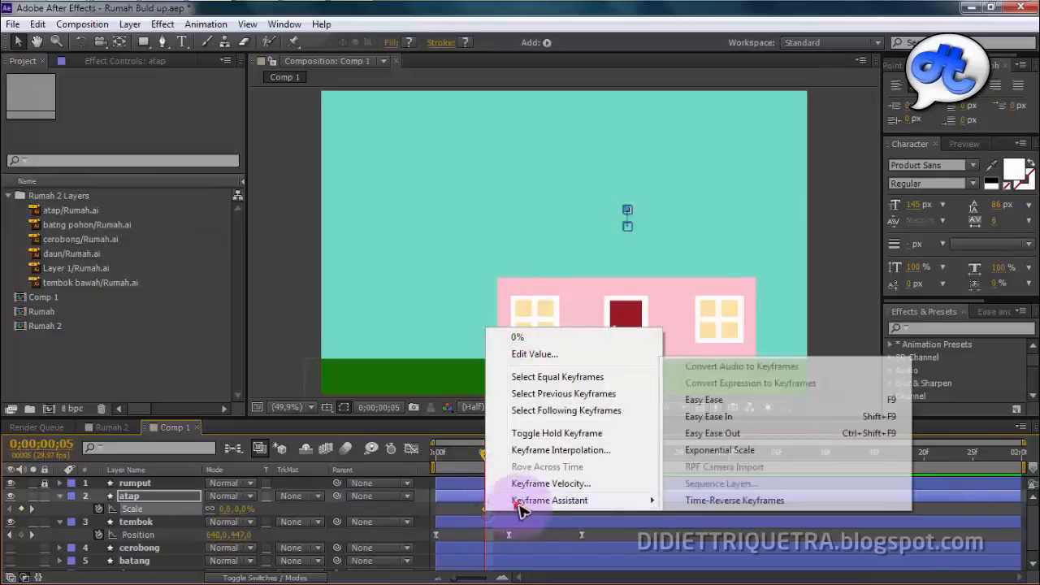
pyautogui.click(709, 400)
pyautogui.click(469, 459)
pyautogui.press('space')
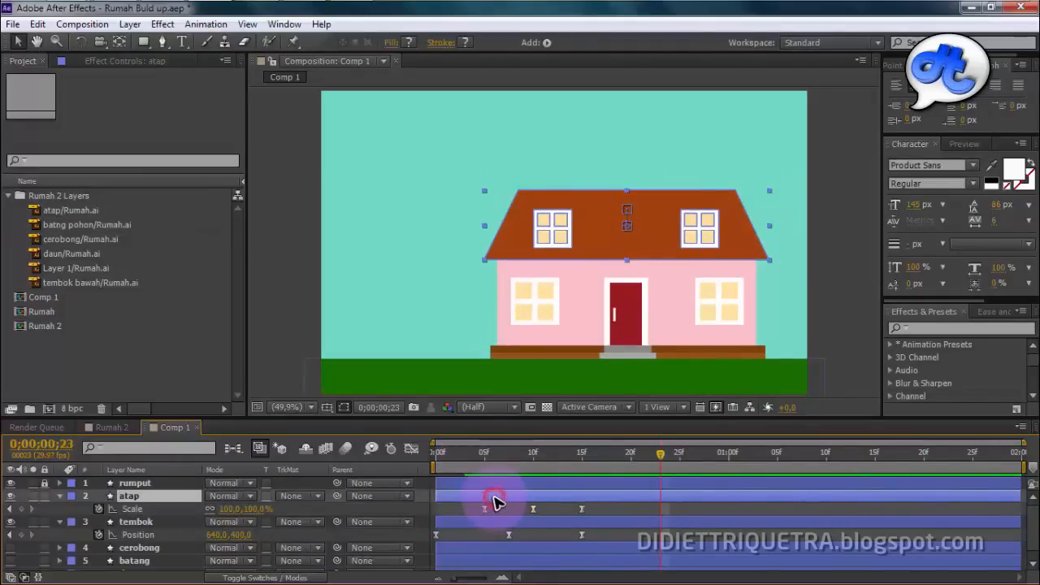
# Review the atap layer's Scale keyframes up to frame 15 and collapse the atap and tembok layers.
pyautogui.click(503, 504)
pyautogui.click(597, 506)
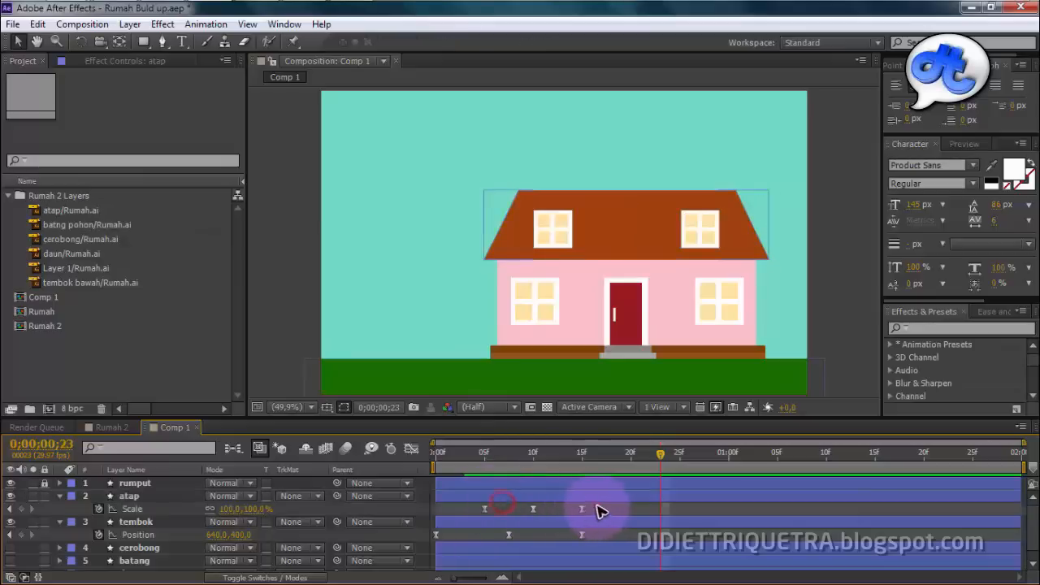
pyautogui.click(547, 494)
pyautogui.moveTo(486, 455); pyautogui.dragTo(523, 488)
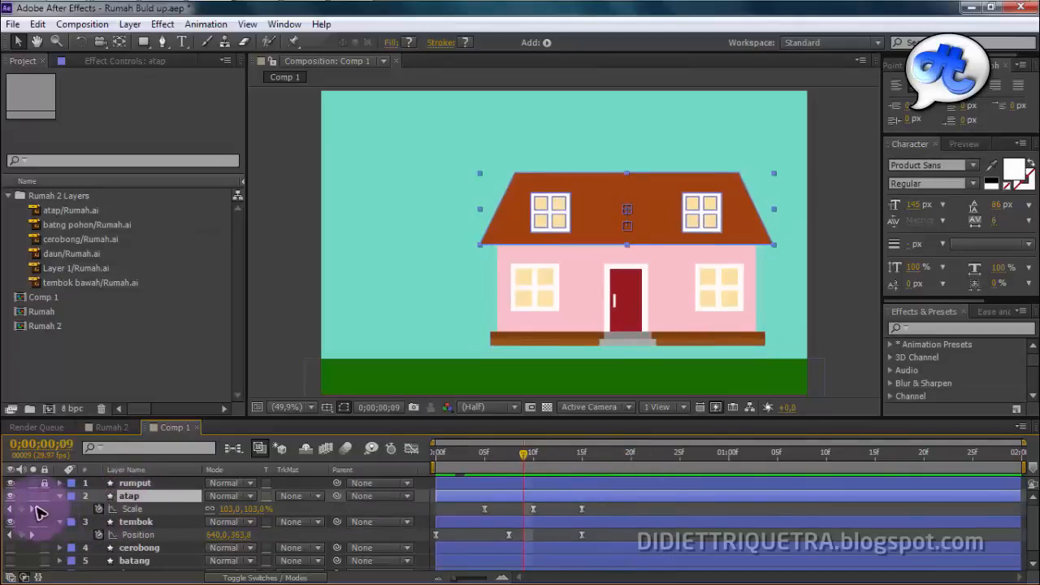
pyautogui.click(33, 510)
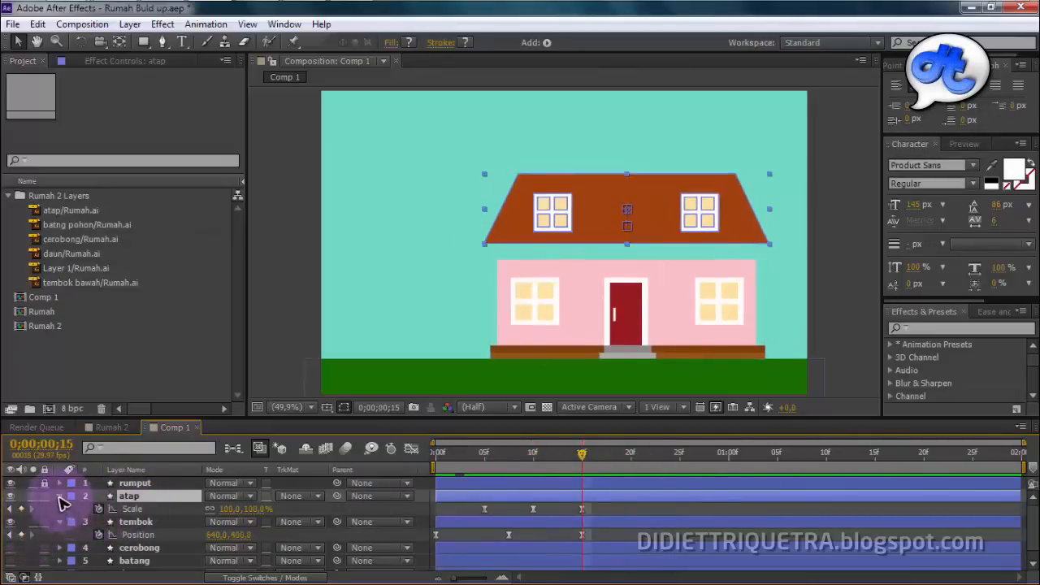
pyautogui.click(59, 496)
pyautogui.click(59, 510)
# Show the cerobong layer, reveal its Position, and move its anchor point to the bottom centre of the chimney.
pyautogui.click(138, 522)
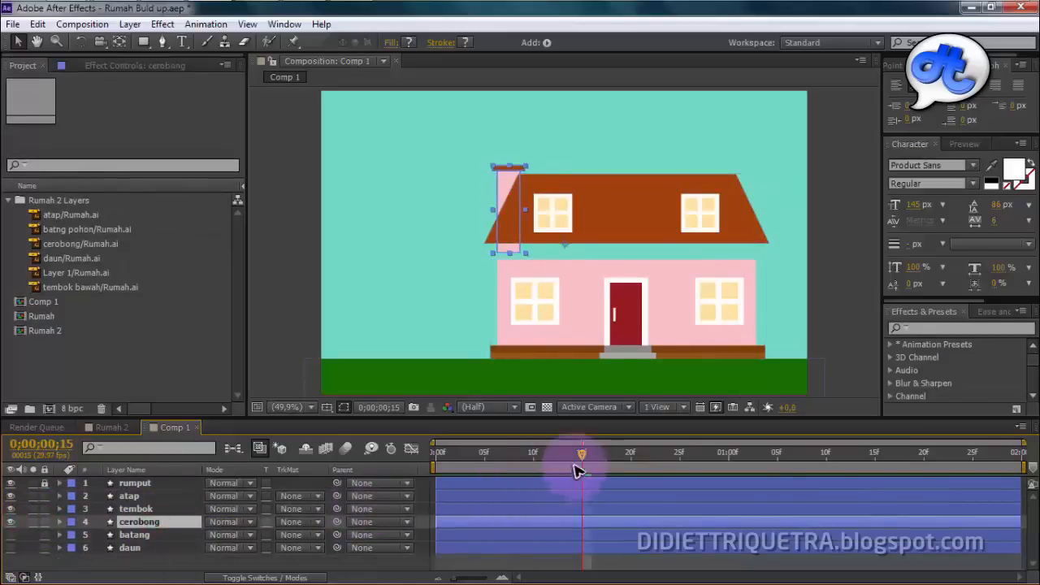
pyautogui.click(625, 460)
pyautogui.moveTo(625, 459); pyautogui.dragTo(585, 479)
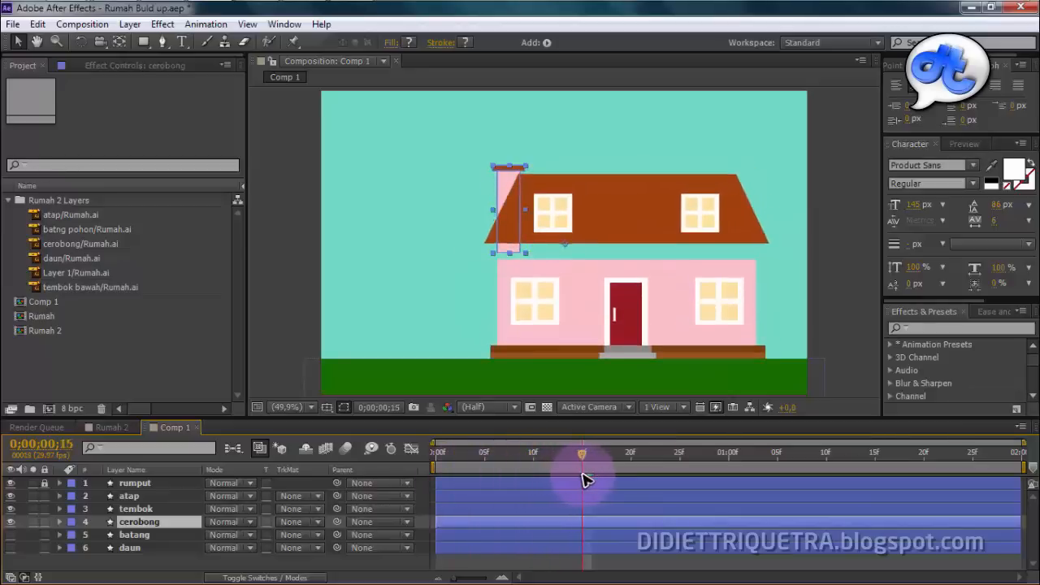
pyautogui.click(180, 523)
pyautogui.press('p')
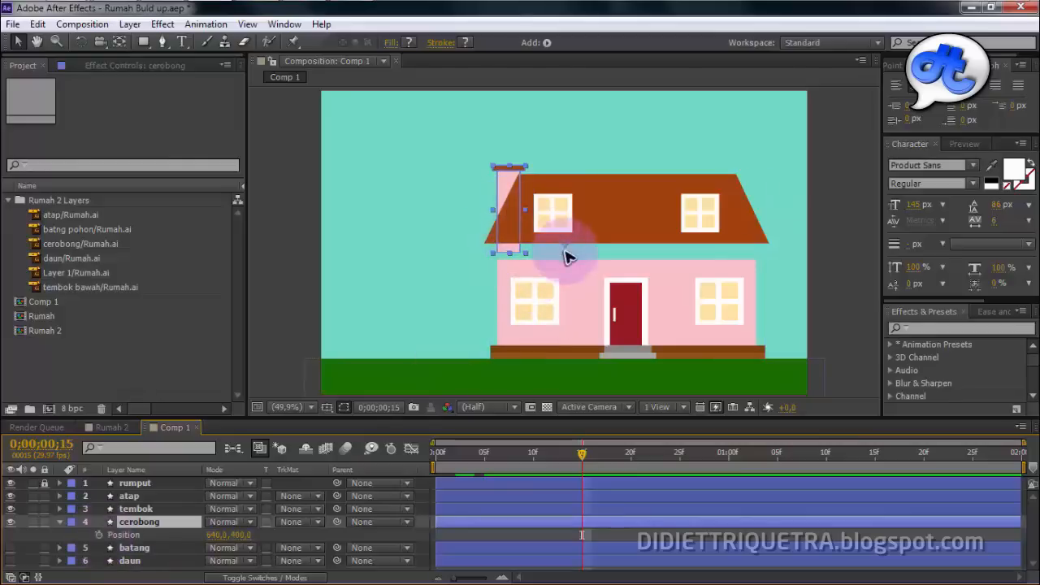
pyautogui.click(119, 41)
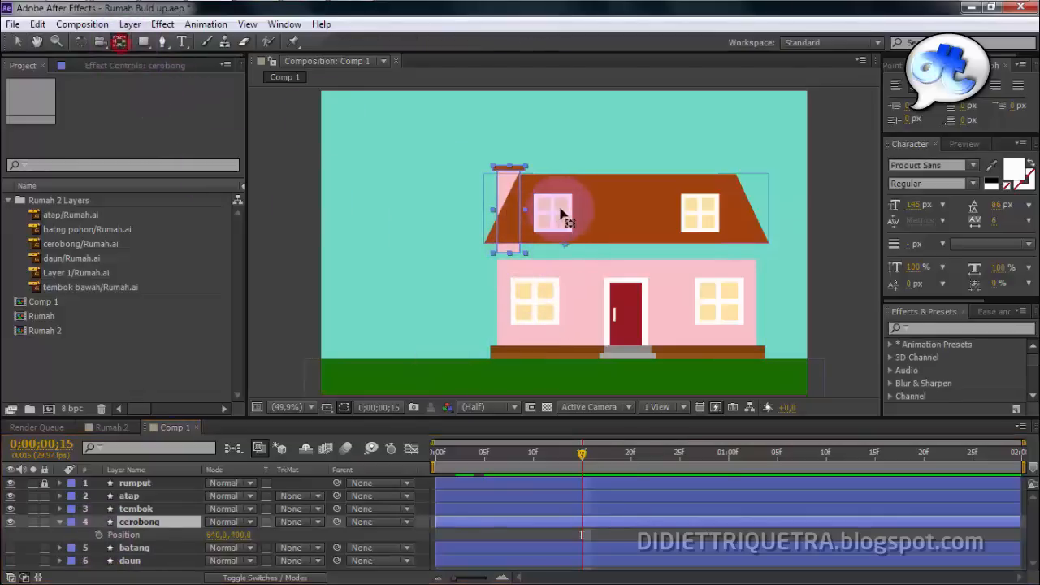
pyautogui.moveTo(564, 244); pyautogui.dragTo(510, 254)
pyautogui.click(17, 41)
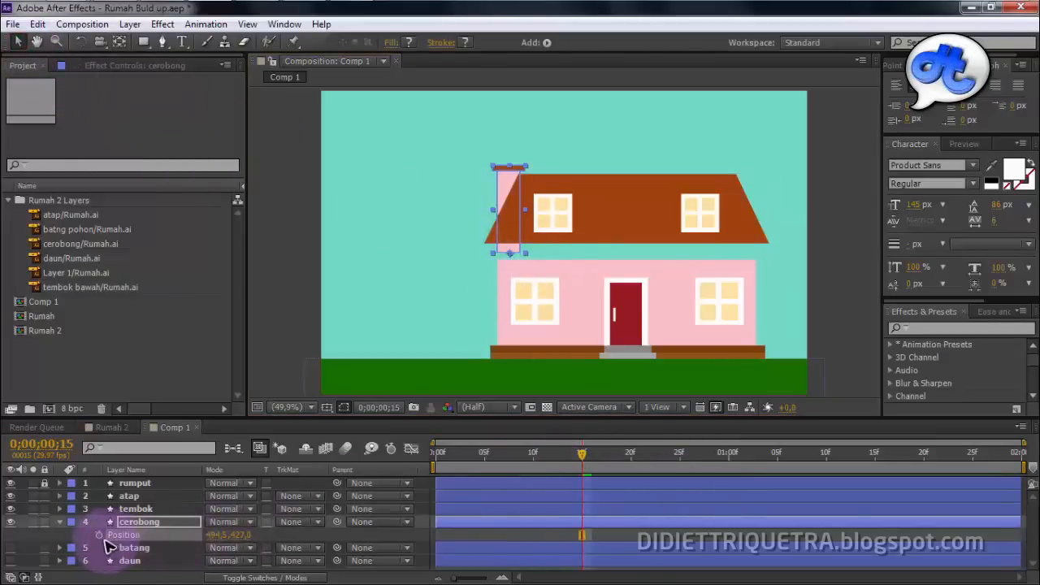
# Keyframe the cerobong layer's Position at its resting place on frame 15 and at 494.5, 630 on frame 5.
pyautogui.click(99, 535)
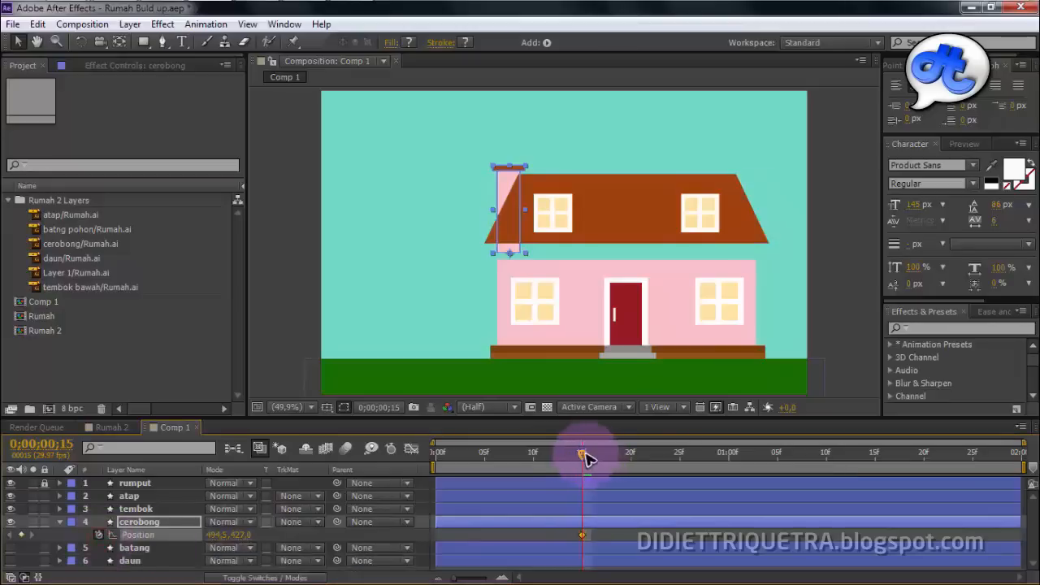
pyautogui.moveTo(582, 457); pyautogui.dragTo(484, 482)
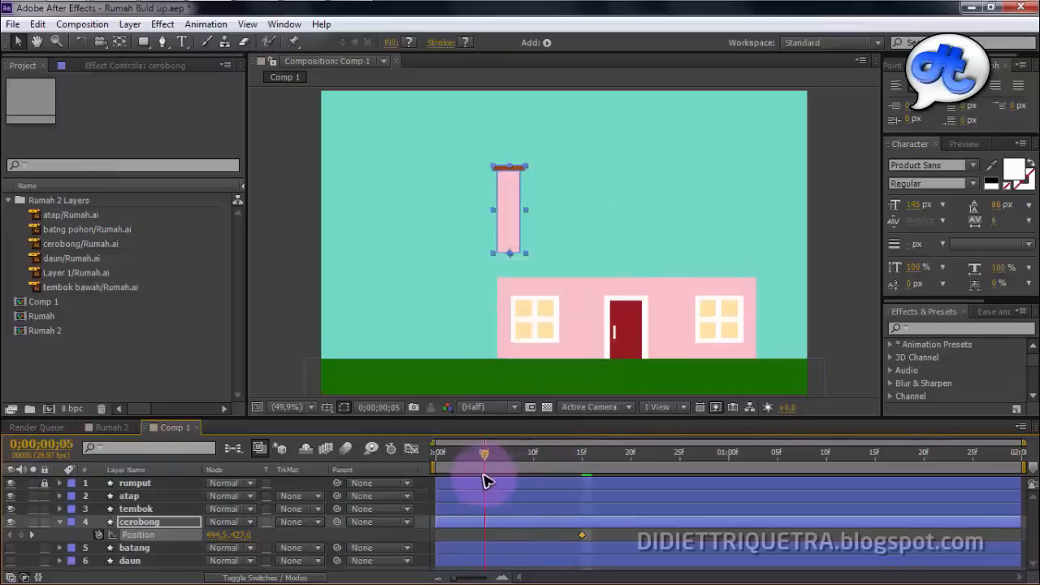
pyautogui.moveTo(232, 537); pyautogui.dragTo(338, 538)
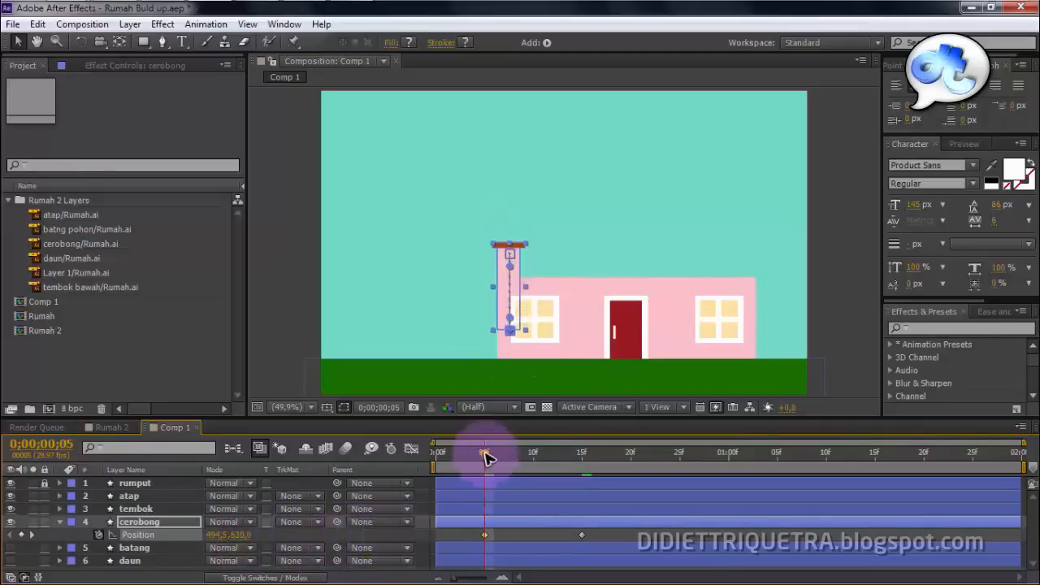
# Apply Easy Ease to both Position keyframes of the cerobong layer.
pyautogui.moveTo(486, 453); pyautogui.dragTo(467, 474)
pyautogui.moveTo(606, 538); pyautogui.dragTo(461, 543)
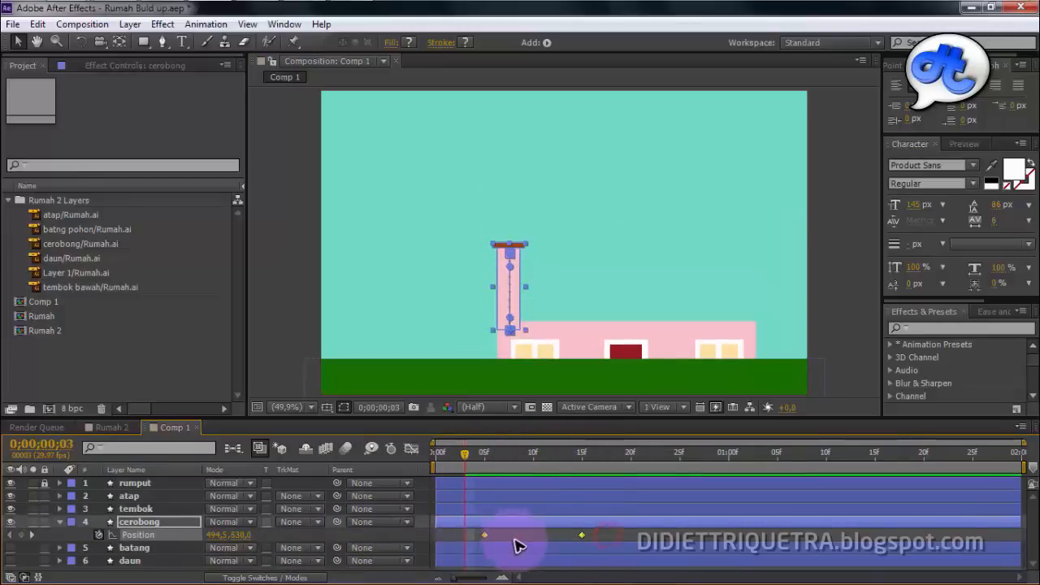
pyautogui.rightClick(488, 538)
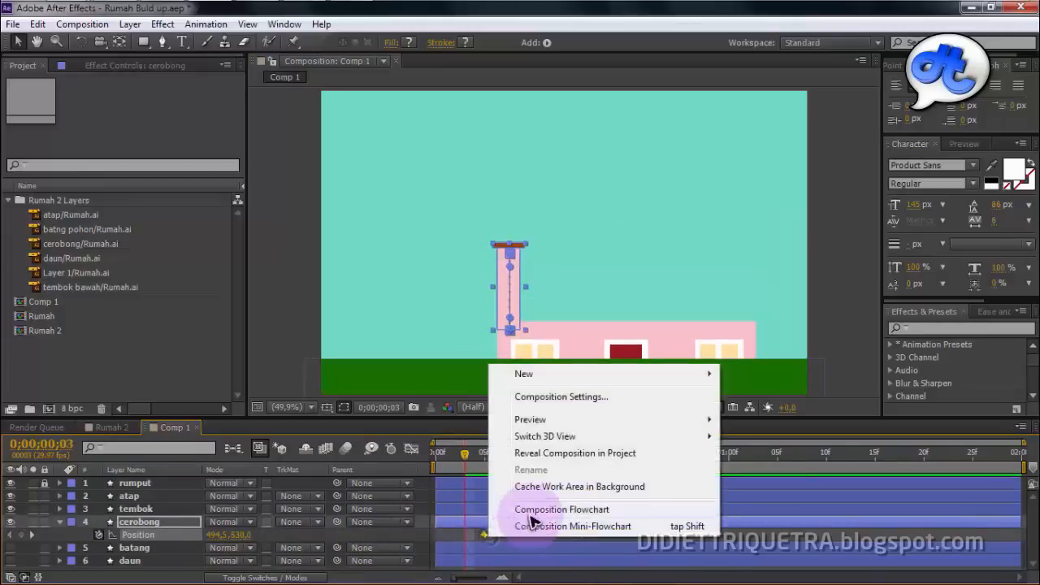
pyautogui.rightClick(486, 536)
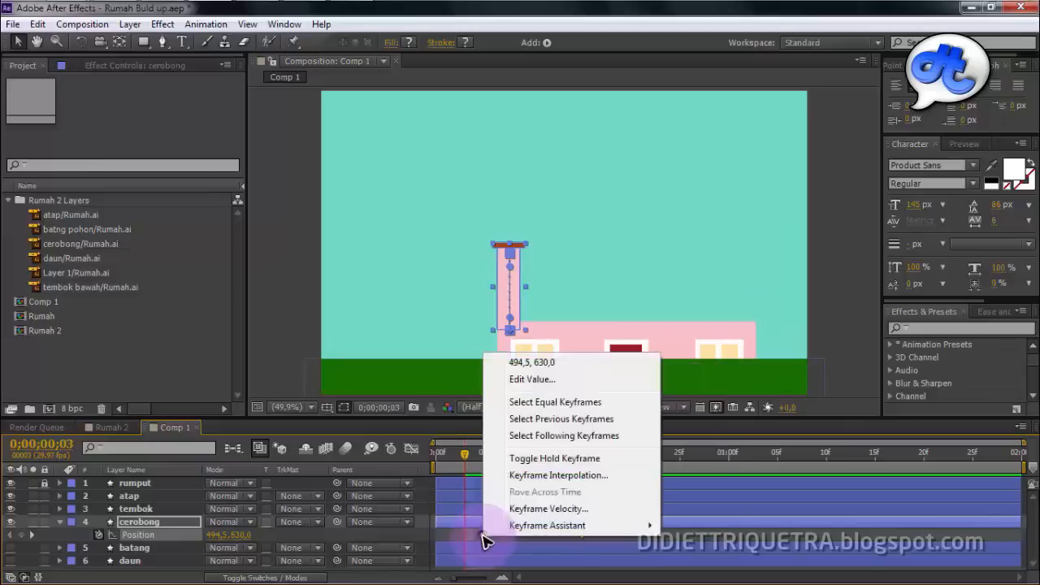
pyautogui.moveTo(568, 525)
pyautogui.click(660, 430)
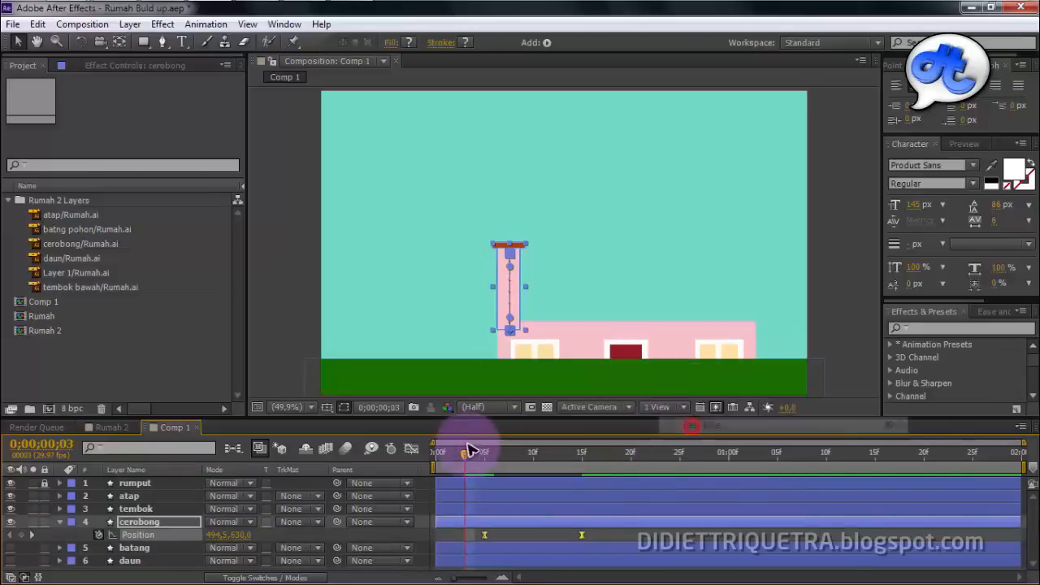
# Lengthen the ease into the cerobong layer's last Position keyframe in the speed graph and preview the rising chimney.
pyautogui.click(411, 449)
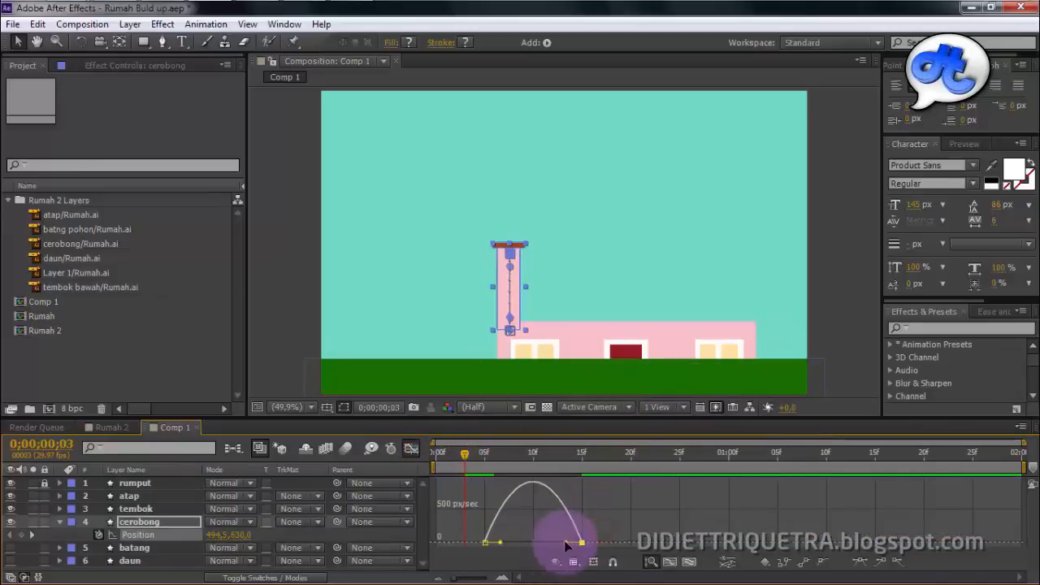
pyautogui.moveTo(566, 542); pyautogui.dragTo(466, 537)
pyautogui.click(411, 449)
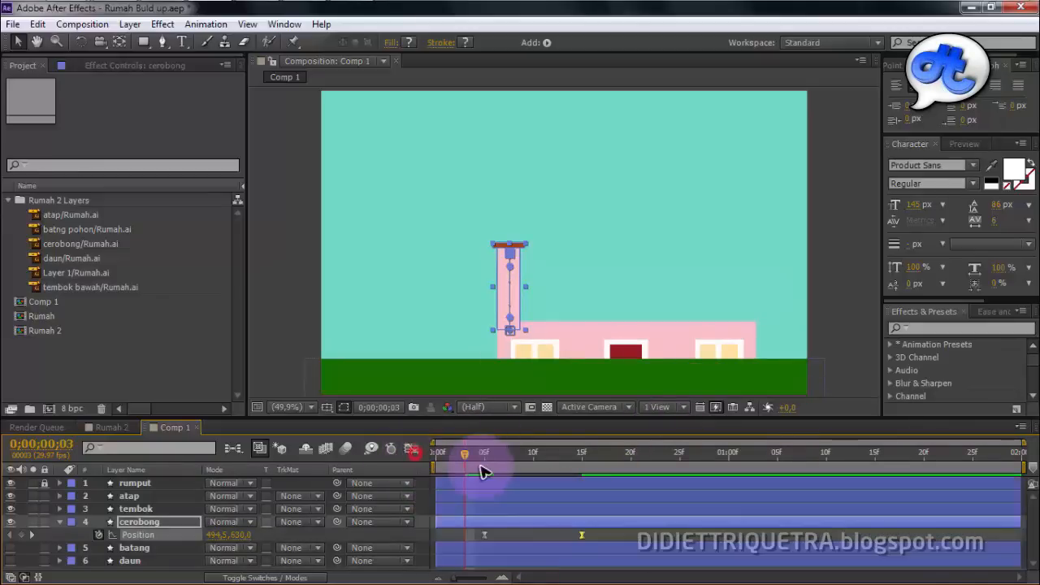
pyautogui.press('space')
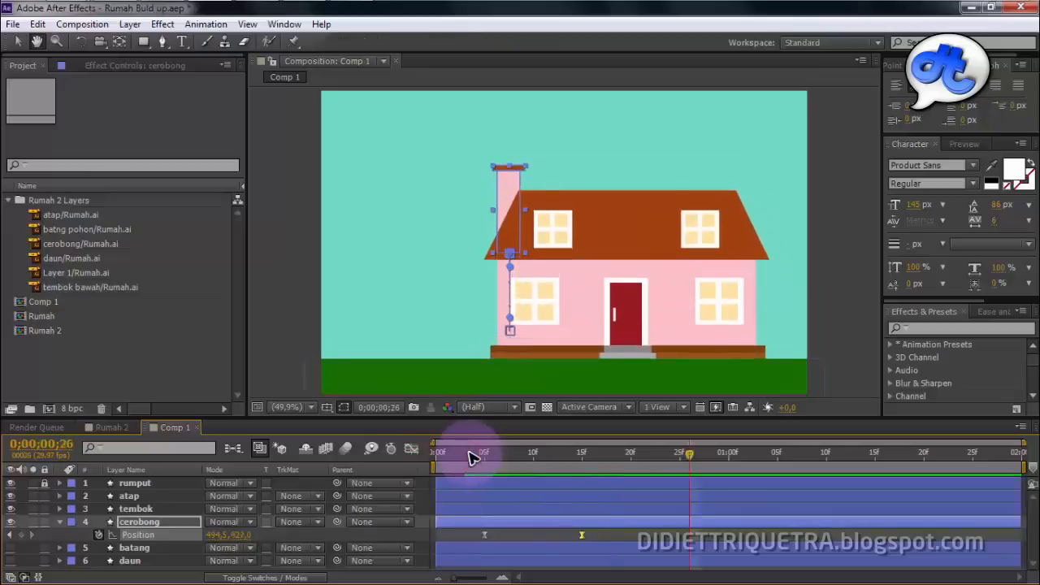
# Shift the cerobong layer's first Position keyframe to frame 0 and preview the animation from the start.
pyautogui.press('space')
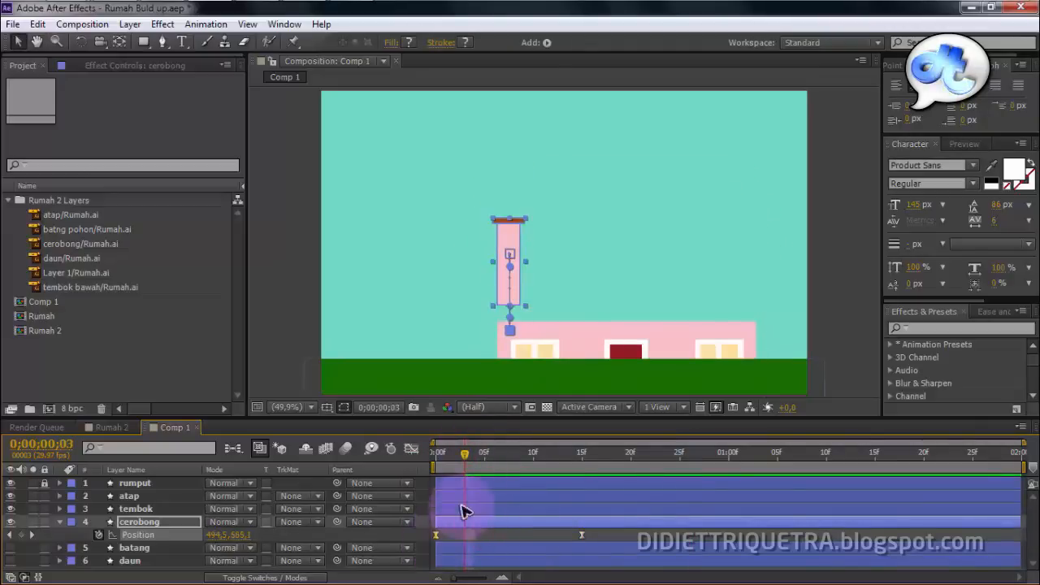
pyautogui.moveTo(465, 456); pyautogui.dragTo(421, 470)
pyautogui.press('space')
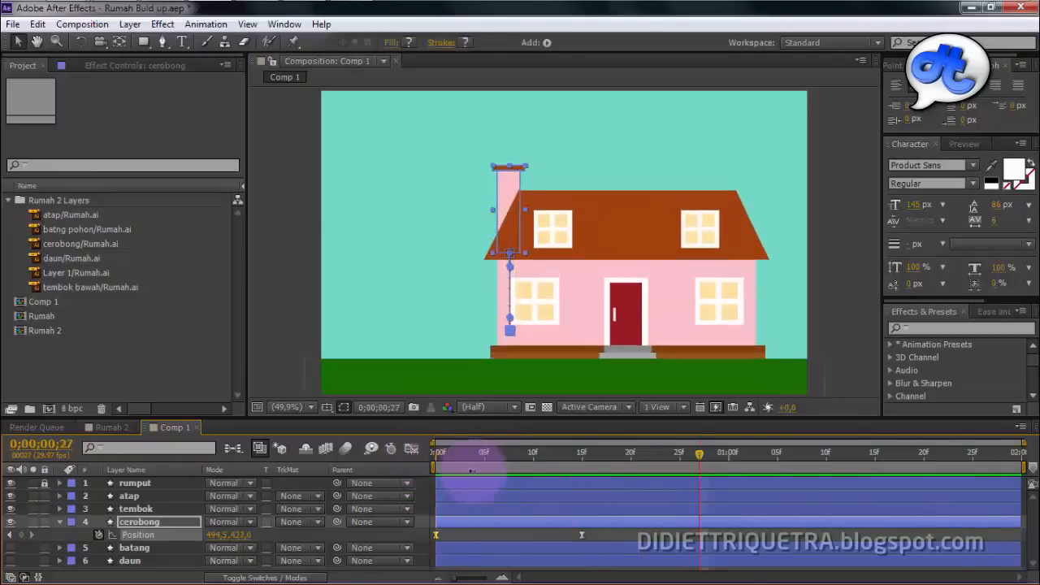
# Collapse the cerobong layer and make the batang tree trunk visible while leaving the daun layer hidden.
pyautogui.click(60, 522)
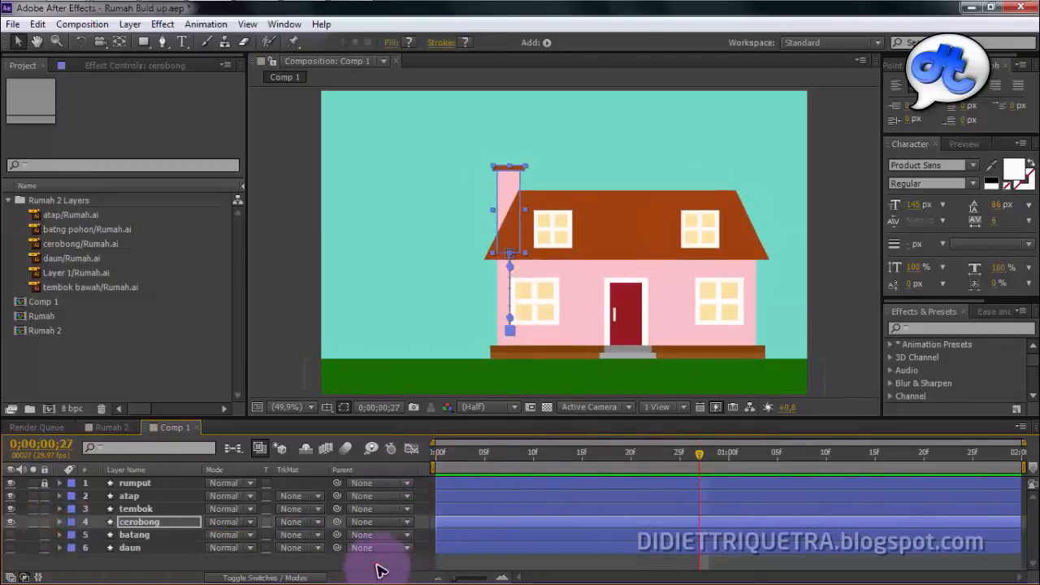
pyautogui.click(379, 564)
pyautogui.moveTo(548, 455)
pyautogui.mouseDown()
pyautogui.moveTo(428, 466)
pyautogui.moveTo(620, 468)
pyautogui.moveTo(518, 467)
pyautogui.moveTo(552, 469)
pyautogui.mouseUp()
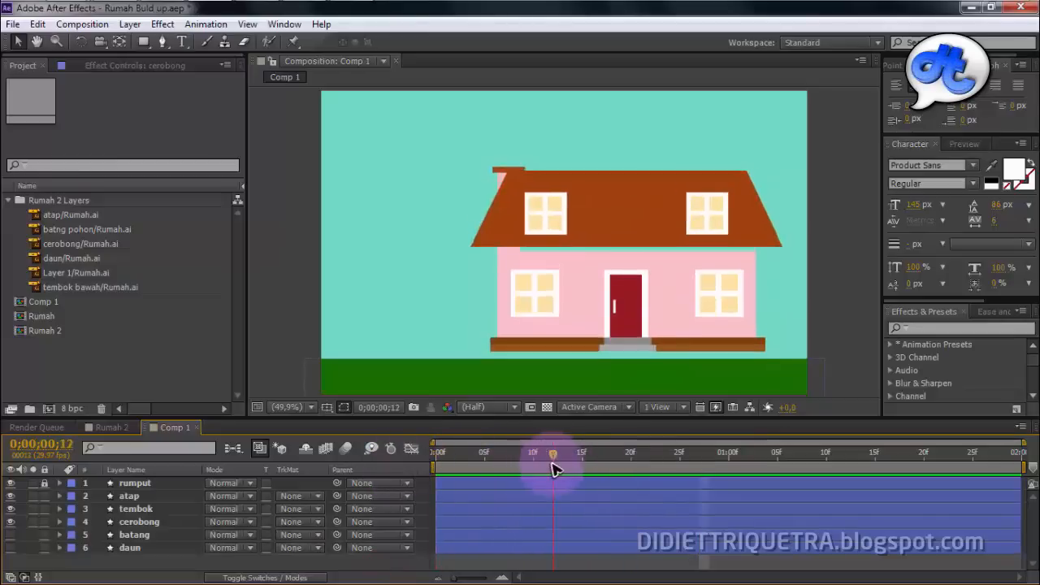
pyautogui.click(11, 535)
pyautogui.click(11, 547)
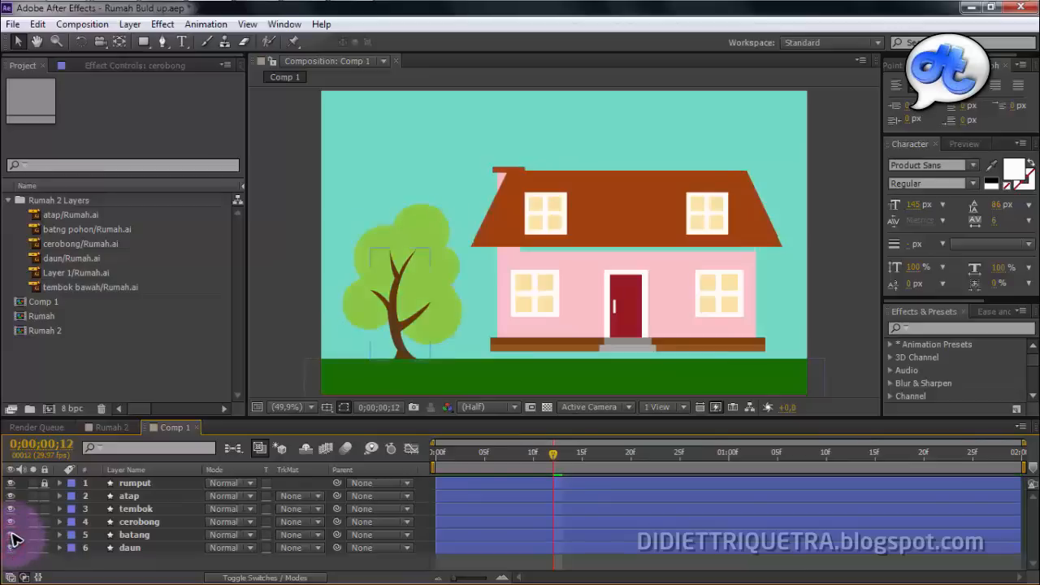
pyautogui.click(11, 548)
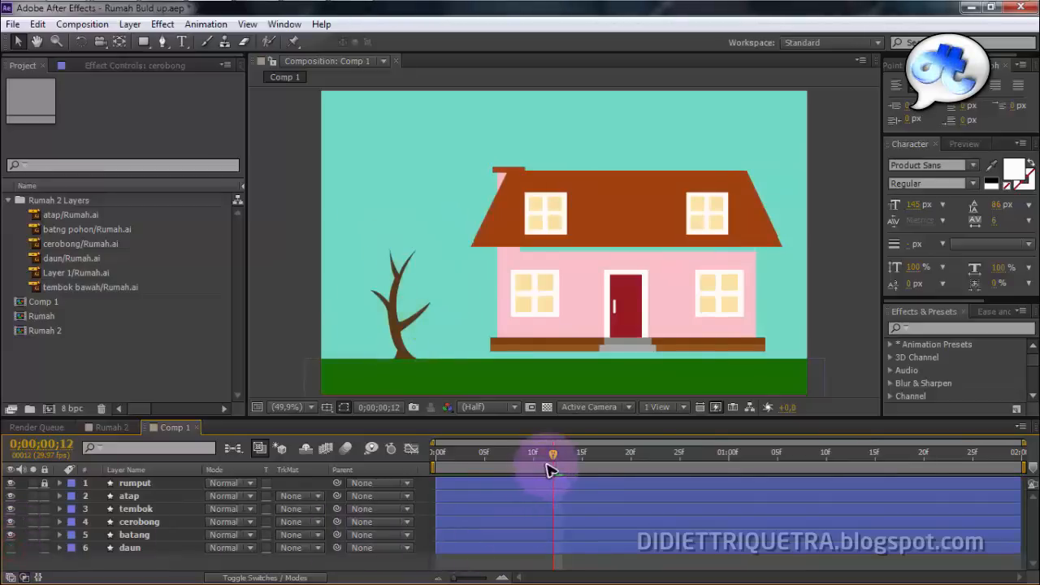
# Go to frame 15 and reveal the Scale property of the batang layer.
pyautogui.moveTo(550, 469); pyautogui.dragTo(583, 492)
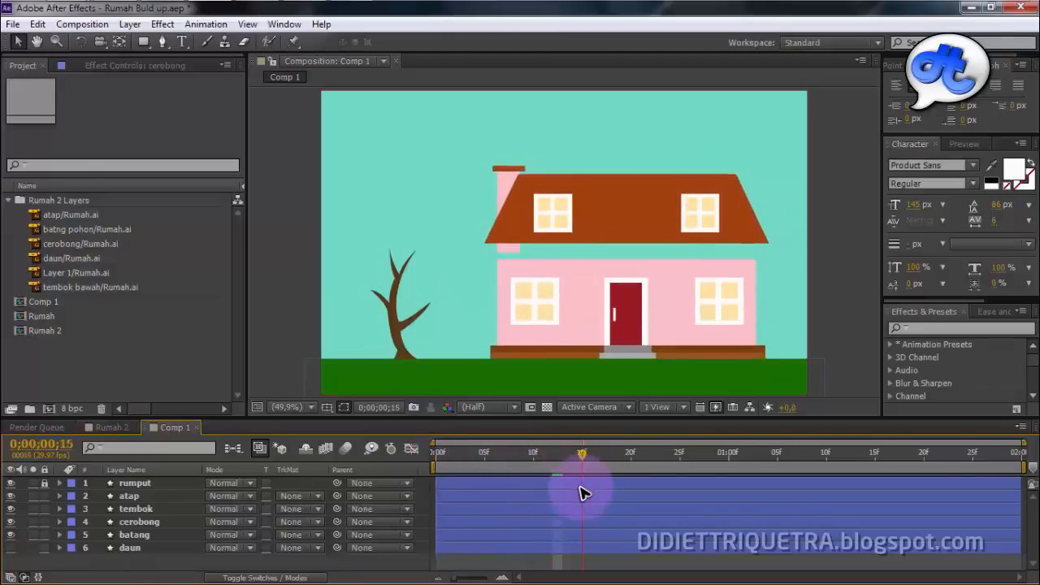
pyautogui.click(59, 548)
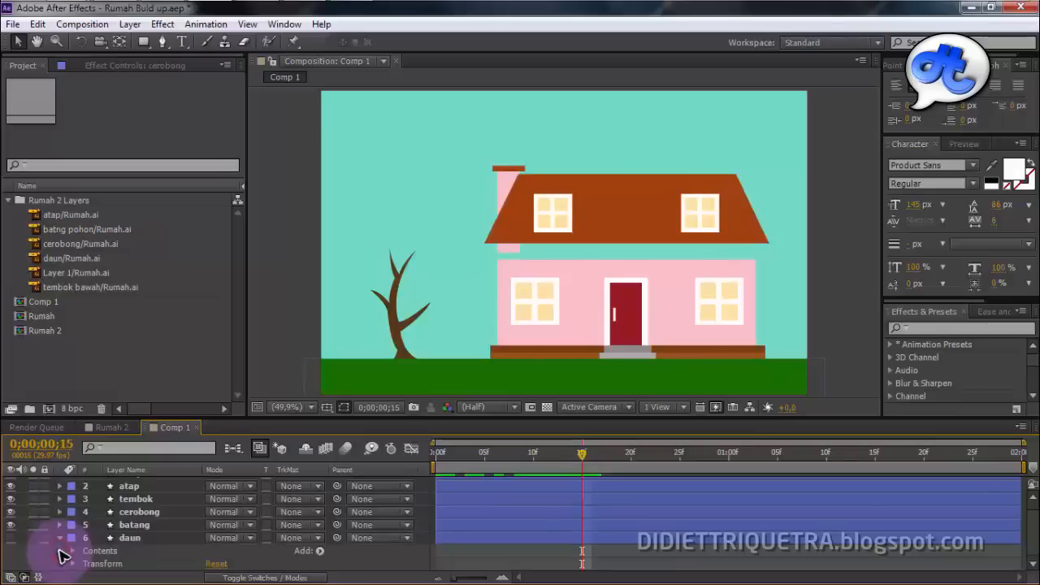
pyautogui.click(59, 540)
pyautogui.click(140, 548)
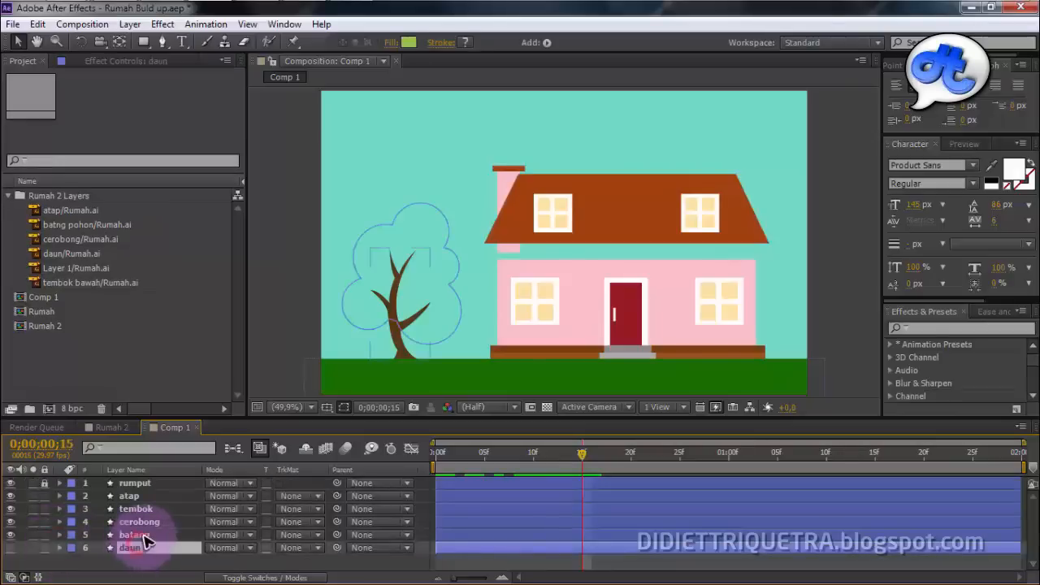
pyautogui.click(143, 536)
pyautogui.press('s')
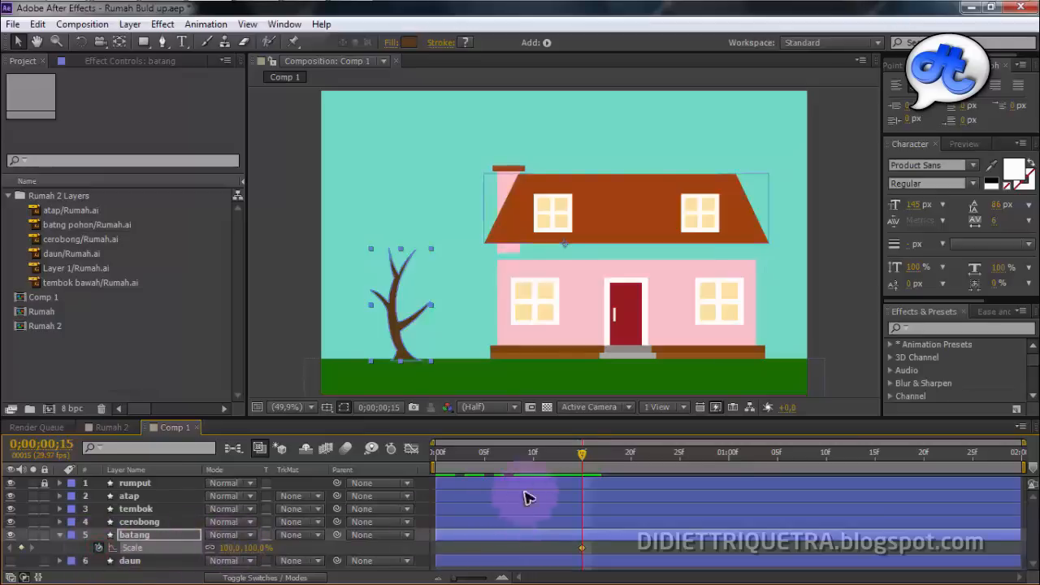
pyautogui.moveTo(581, 456); pyautogui.dragTo(534, 476)
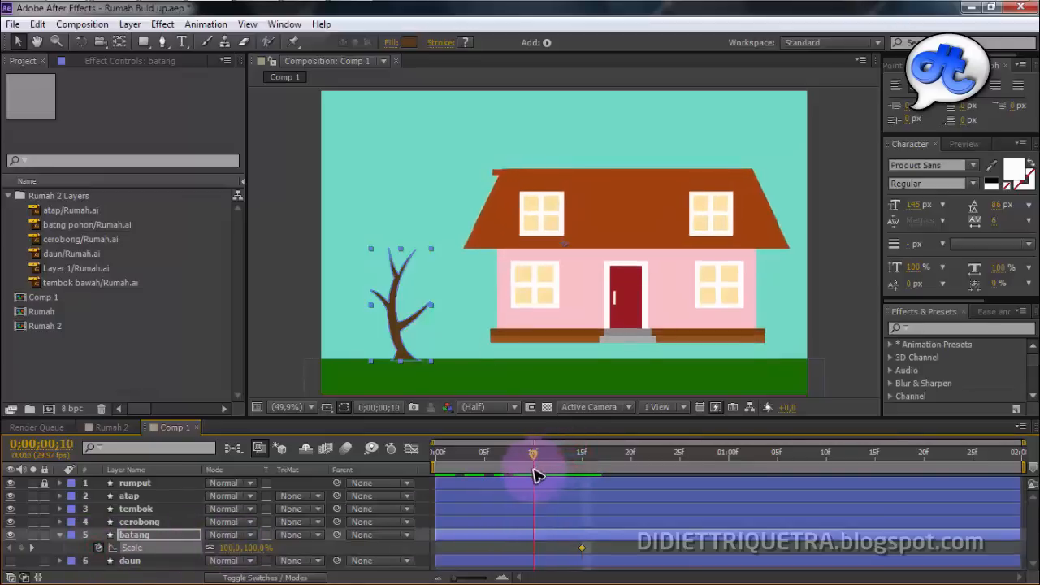
pyautogui.click(255, 548)
pyautogui.write('15')
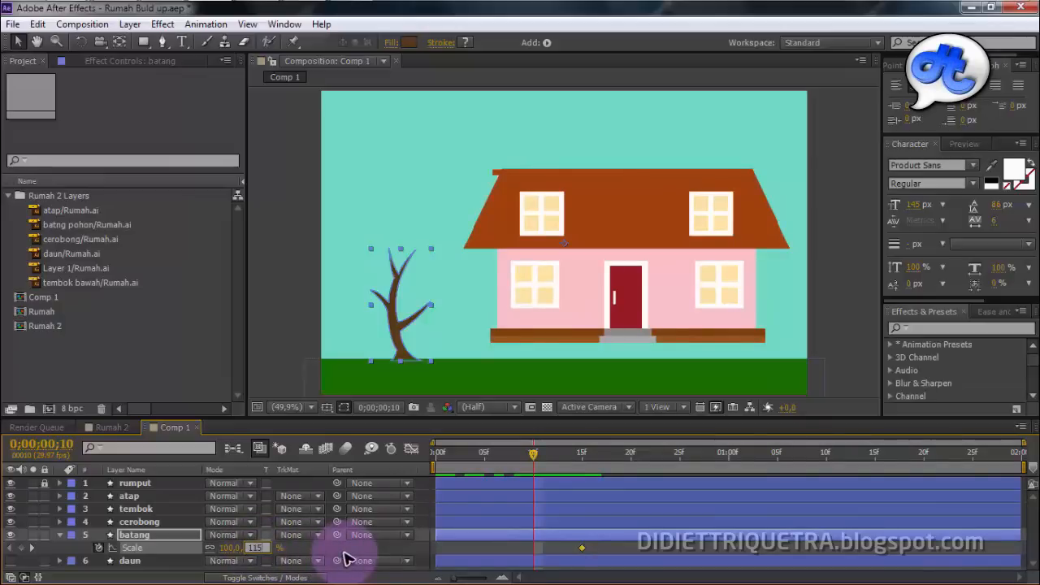
pyautogui.press('Return')
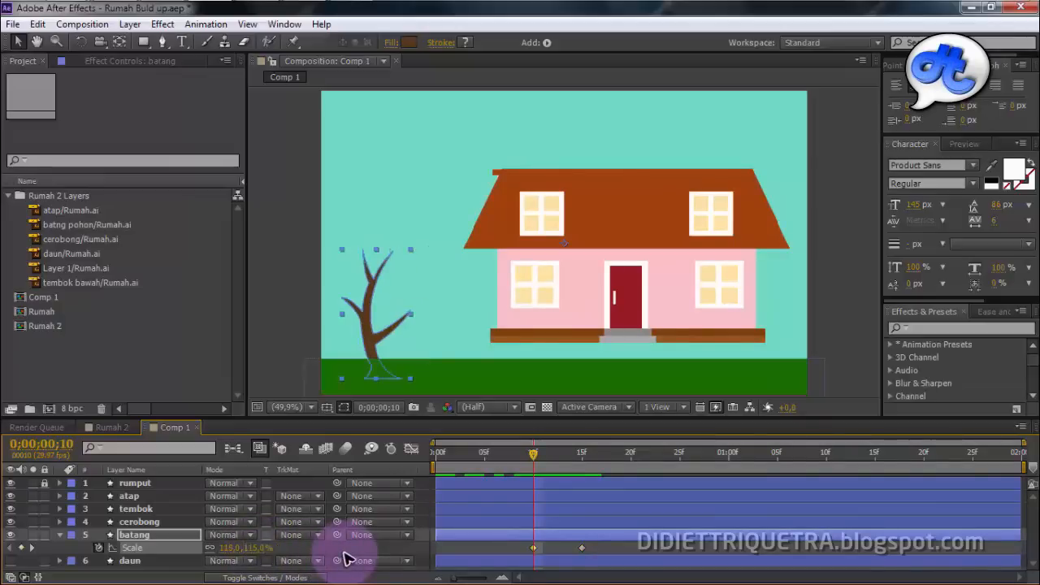
pyautogui.hotkey('ctrl', 'z')
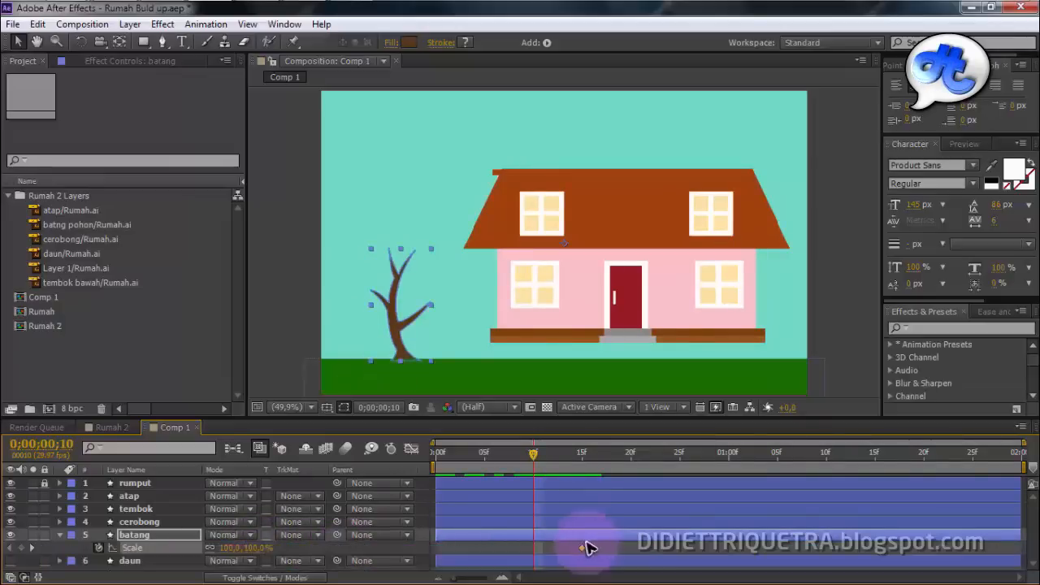
pyautogui.click(582, 455)
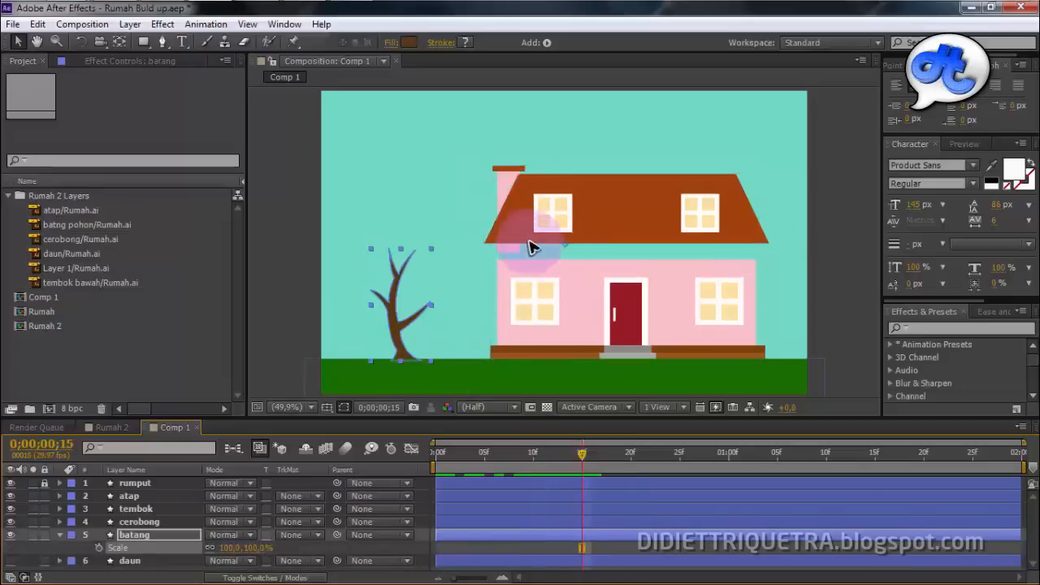
# Move the batang layer's anchor point to the base of the tree trunk with the Pan Behind tool.
pyautogui.click(119, 41)
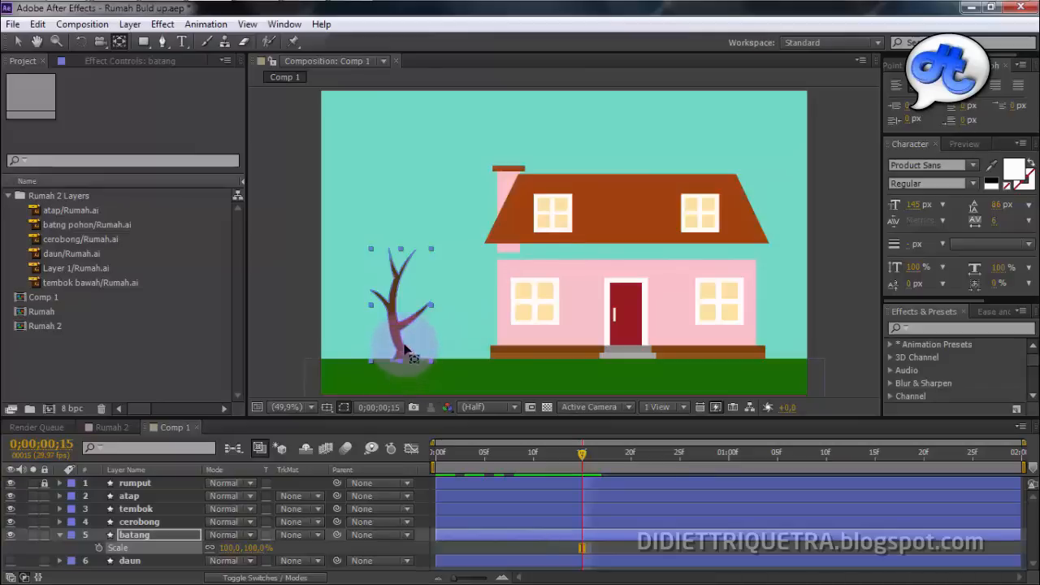
pyautogui.moveTo(400, 360)
pyautogui.mouseDown()
pyautogui.moveTo(404, 367)
pyautogui.moveTo(413, 262)
pyautogui.moveTo(397, 315)
pyautogui.moveTo(409, 360)
pyautogui.mouseUp()
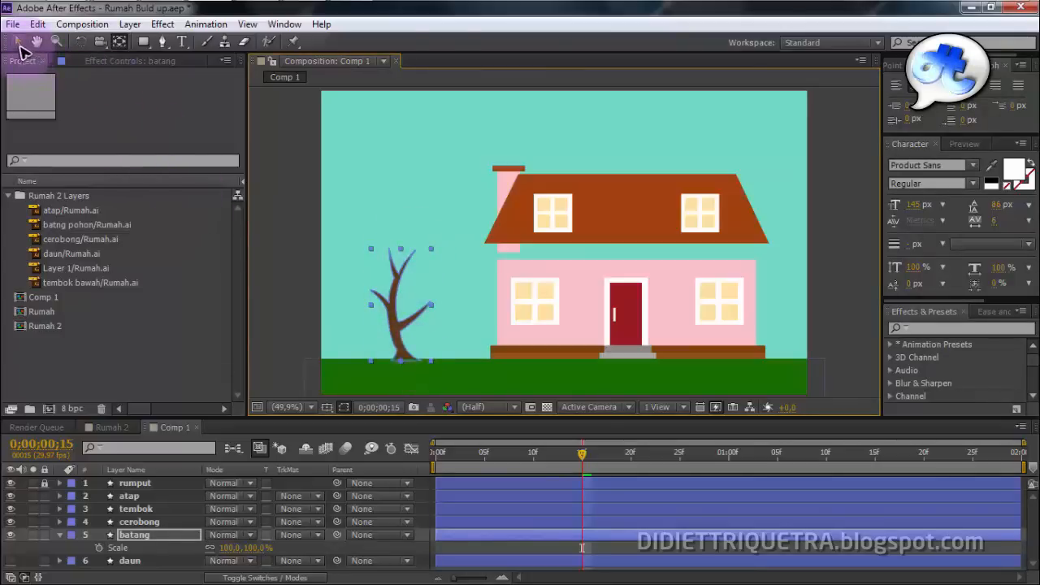
pyautogui.click(18, 42)
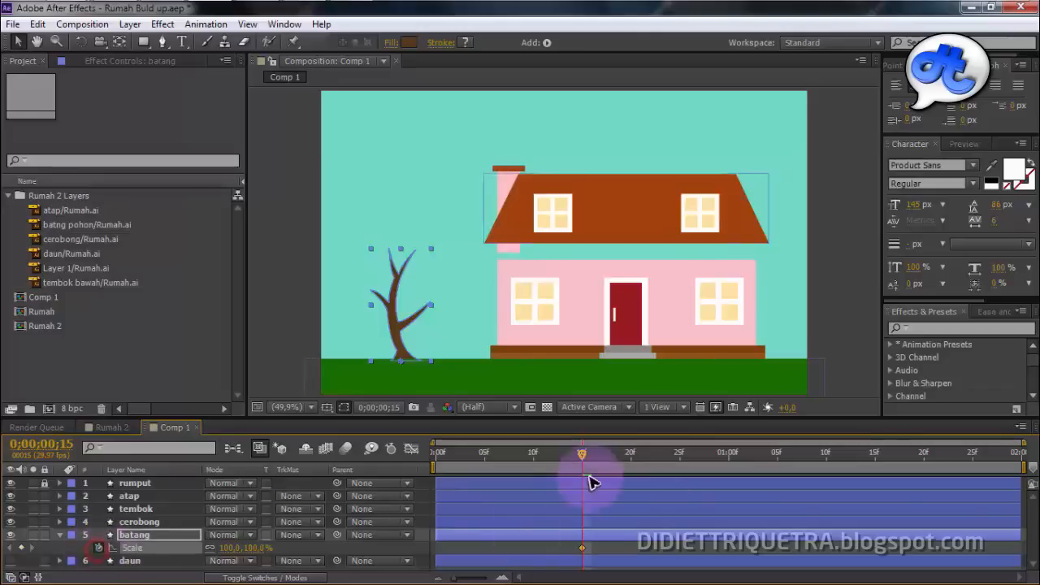
# Keyframe the batang layer's Scale at 100% on frame 15 and 80% on frame 10.
pyautogui.moveTo(580, 457); pyautogui.dragTo(534, 459)
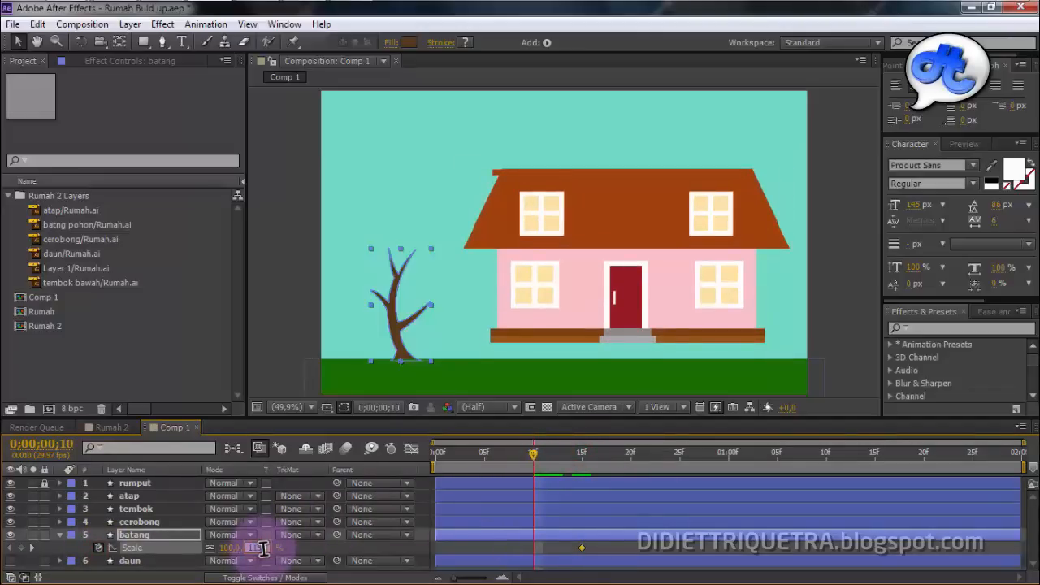
pyautogui.moveTo(534, 455)
pyautogui.mouseDown()
pyautogui.moveTo(491, 474)
pyautogui.moveTo(545, 471)
pyautogui.moveTo(536, 472)
pyautogui.mouseUp()
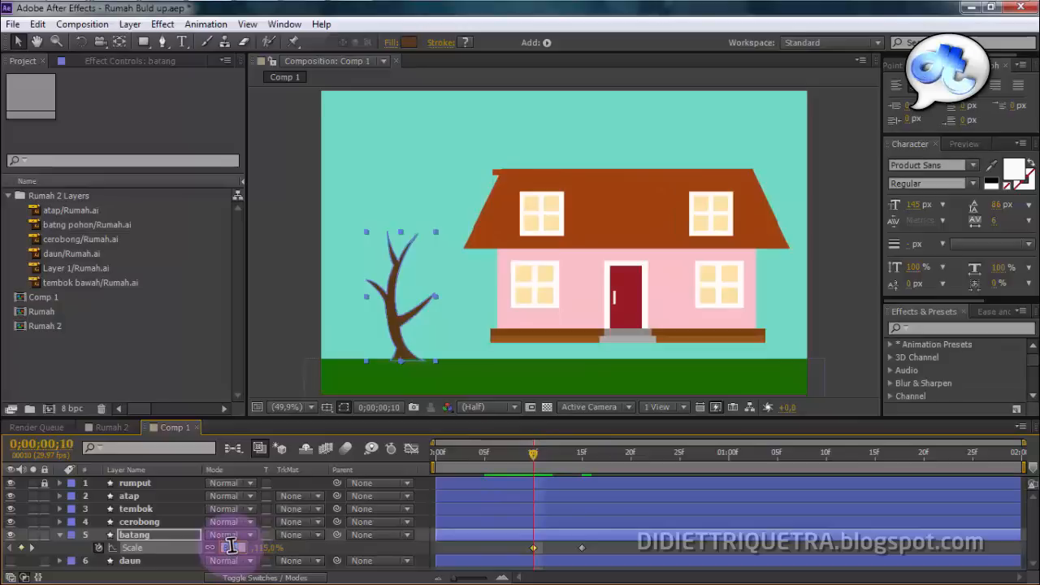
pyautogui.write('80')
pyautogui.press('Return')
# Add batang Scale keyframes of 115% at frame 5 and 0% at frame 0.
pyautogui.moveTo(537, 462); pyautogui.dragTo(486, 475)
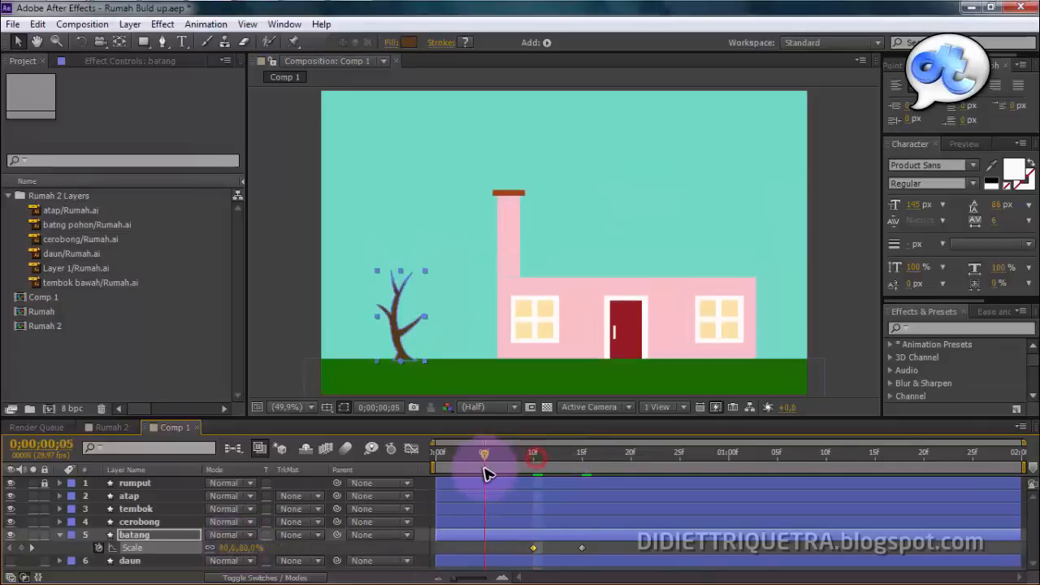
pyautogui.click(251, 548)
pyautogui.write('11')
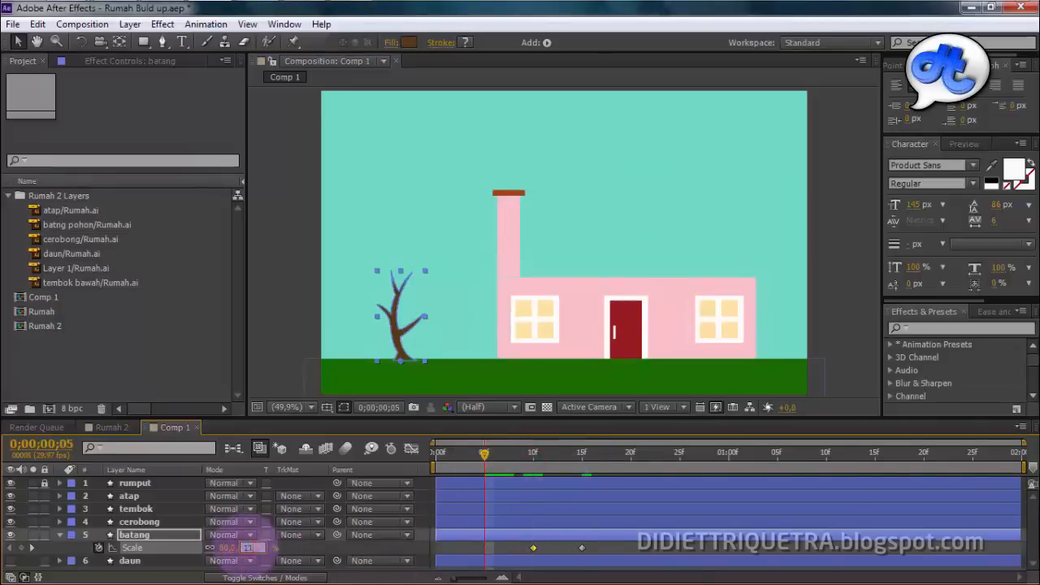
pyautogui.write('5')
pyautogui.press('Return')
pyautogui.moveTo(483, 459); pyautogui.dragTo(436, 463)
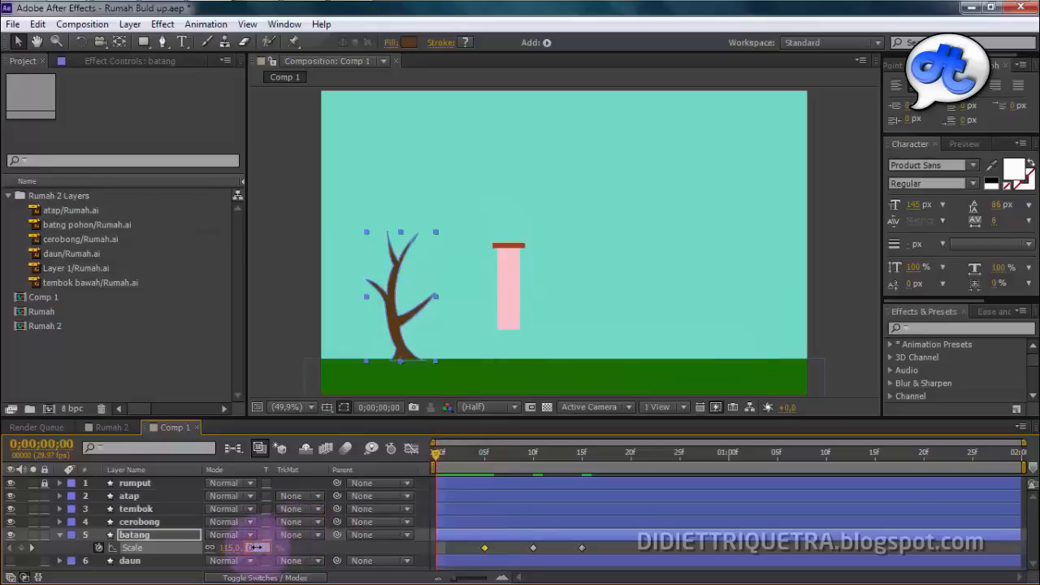
pyautogui.press('Return')
# Apply Easy Ease to all four Scale keyframes of the batang layer.
pyautogui.moveTo(601, 546); pyautogui.dragTo(428, 547)
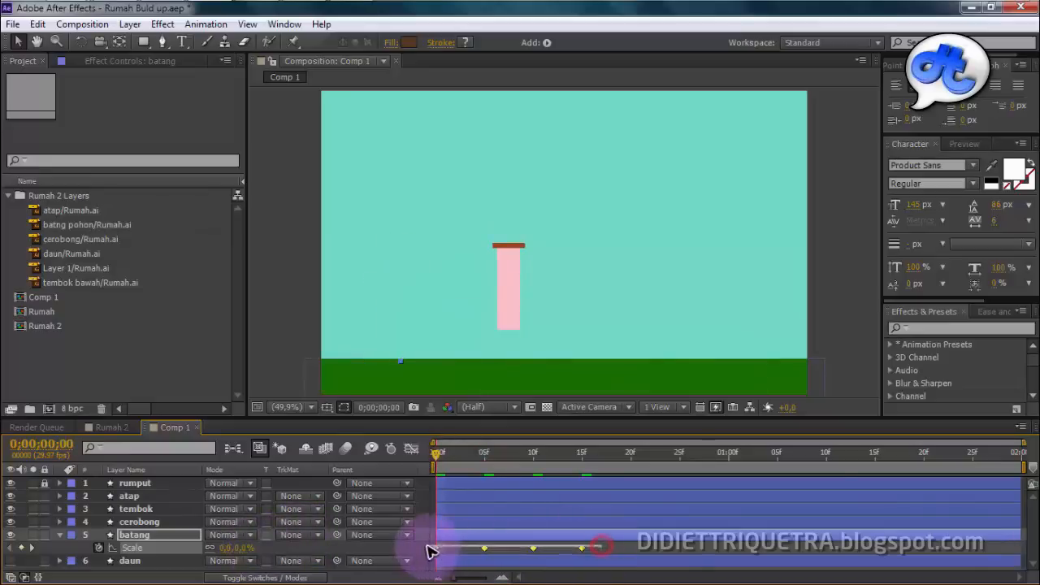
pyautogui.rightClick(488, 551)
pyautogui.moveTo(520, 537)
pyautogui.click(703, 368)
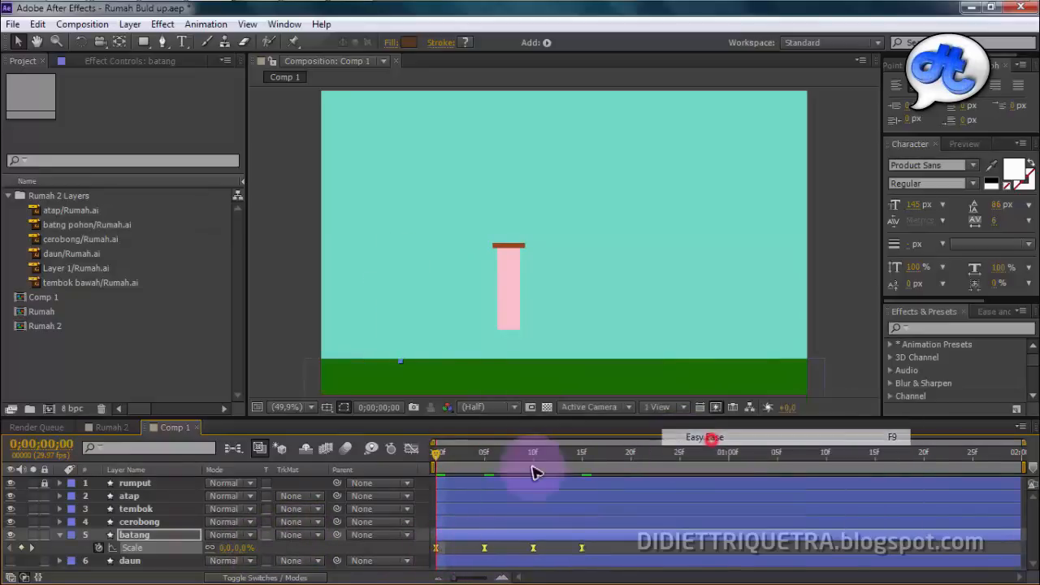
# Preview the tree trunk's growth together with the house animation from the start several times.
pyautogui.moveTo(532, 470); pyautogui.dragTo(388, 488)
pyautogui.press('space')
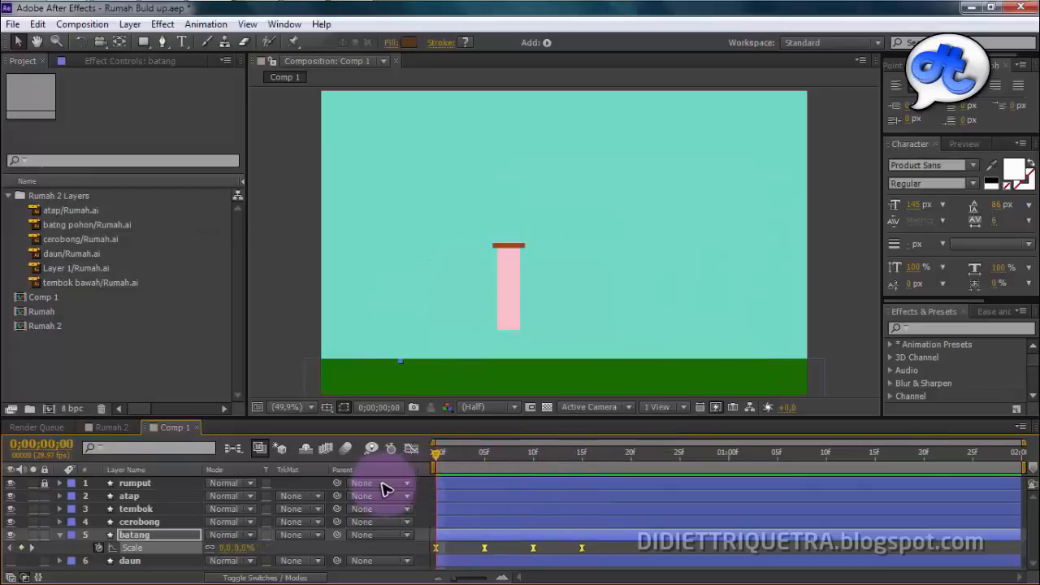
pyautogui.press('space')
pyautogui.click(851, 326)
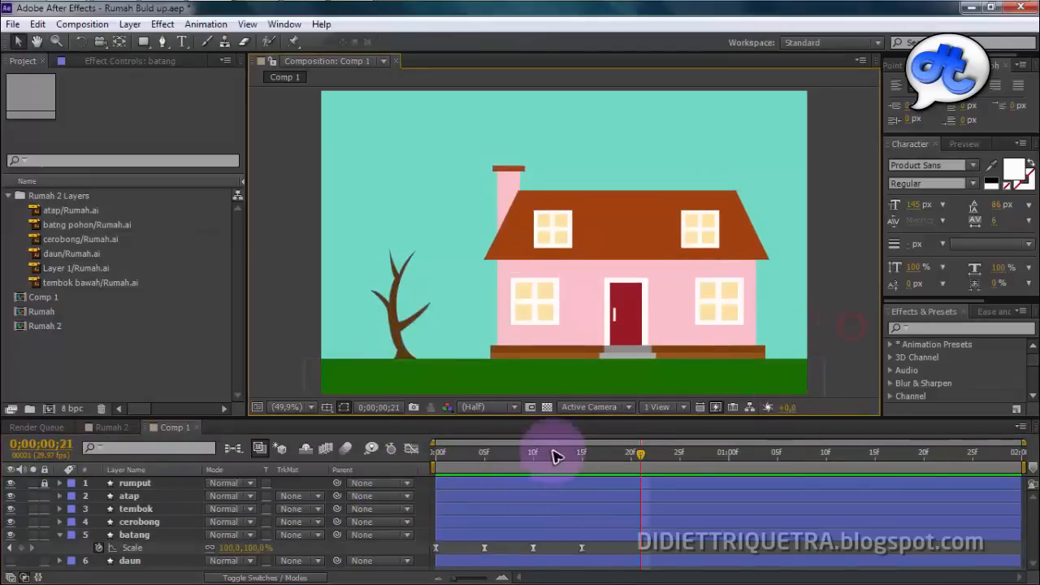
pyautogui.moveTo(553, 452); pyautogui.dragTo(399, 475)
pyautogui.press('space')
pyautogui.moveTo(492, 456); pyautogui.dragTo(402, 464)
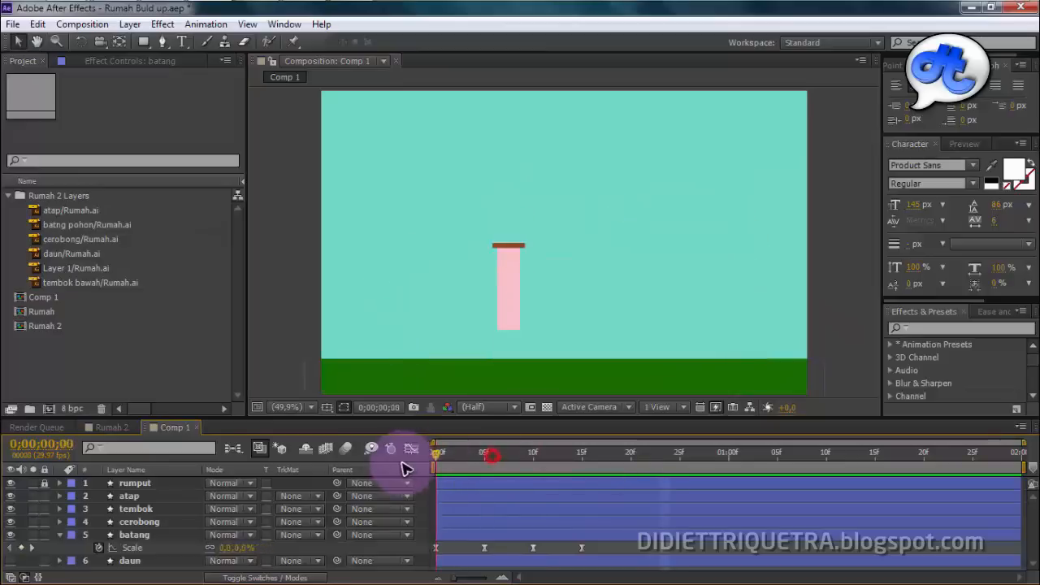
pyautogui.press('space')
pyautogui.moveTo(497, 459); pyautogui.dragTo(404, 467)
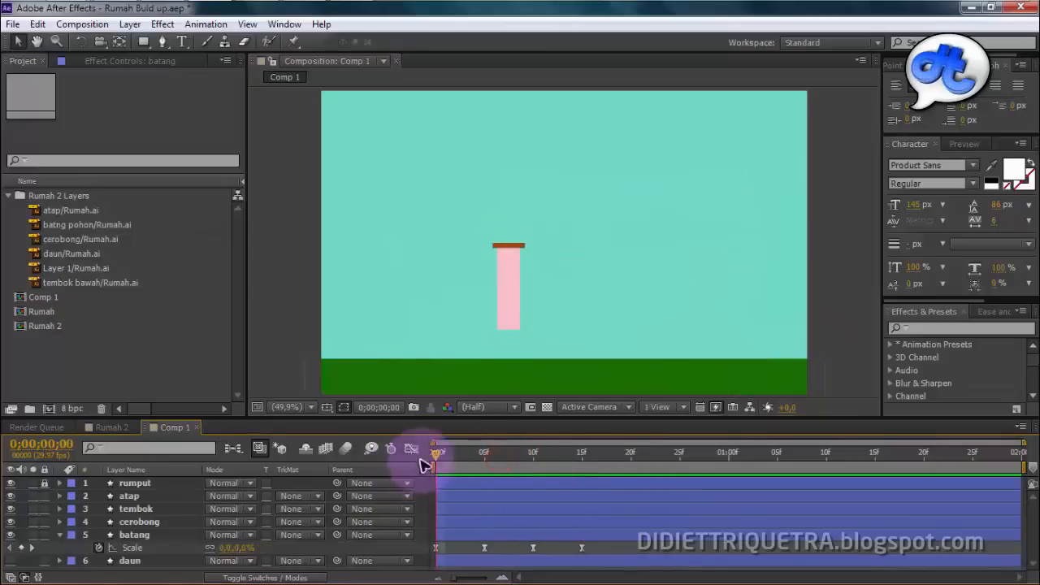
# Collapse the batang layer, make the daun layer visible and reveal its Scale property at frame 15.
pyautogui.click(60, 535)
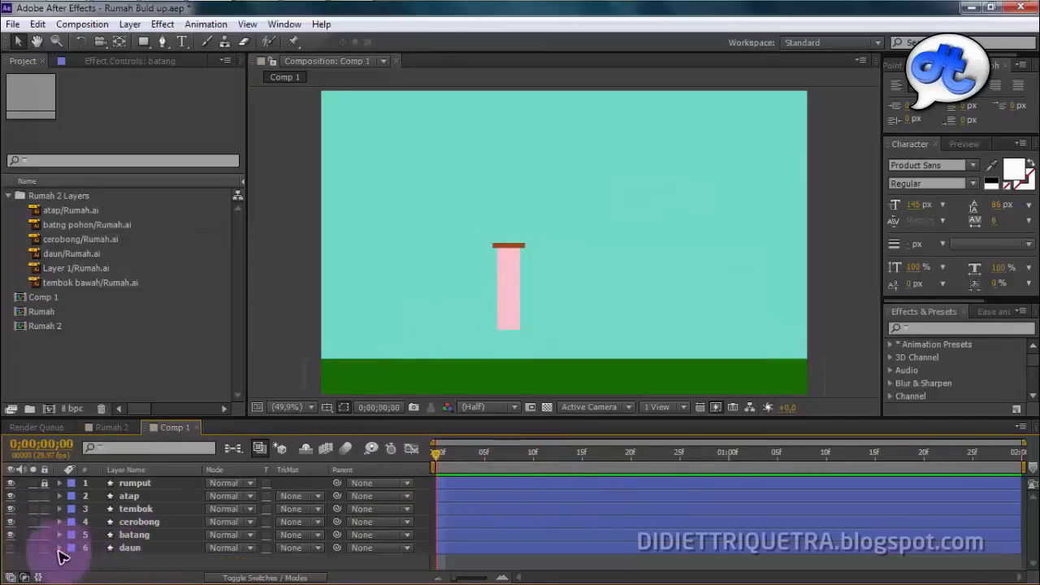
pyautogui.click(10, 548)
pyautogui.click(151, 548)
pyautogui.moveTo(545, 463); pyautogui.dragTo(585, 465)
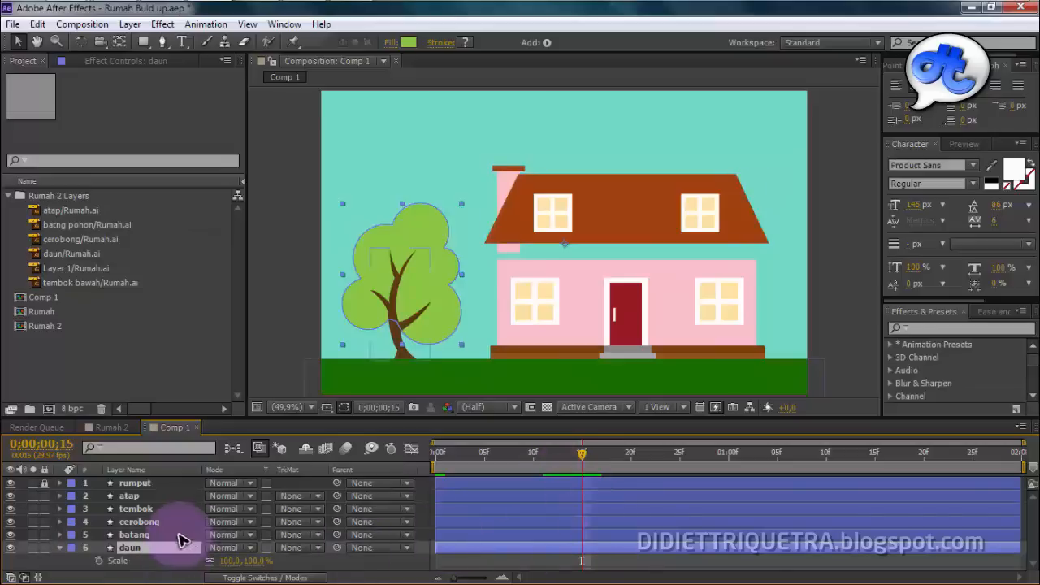
pyautogui.press('s')
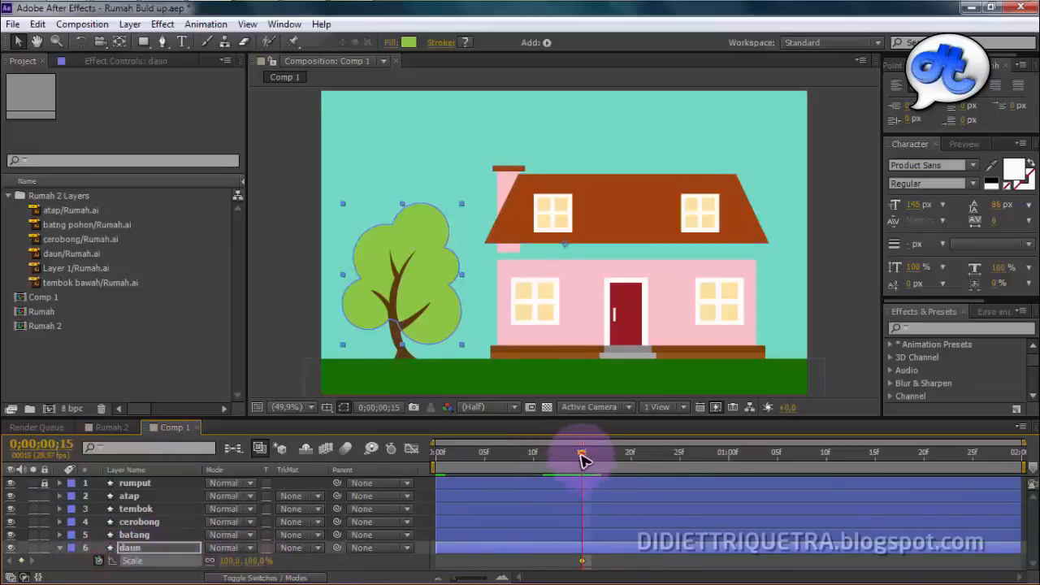
pyautogui.moveTo(582, 460); pyautogui.dragTo(515, 470)
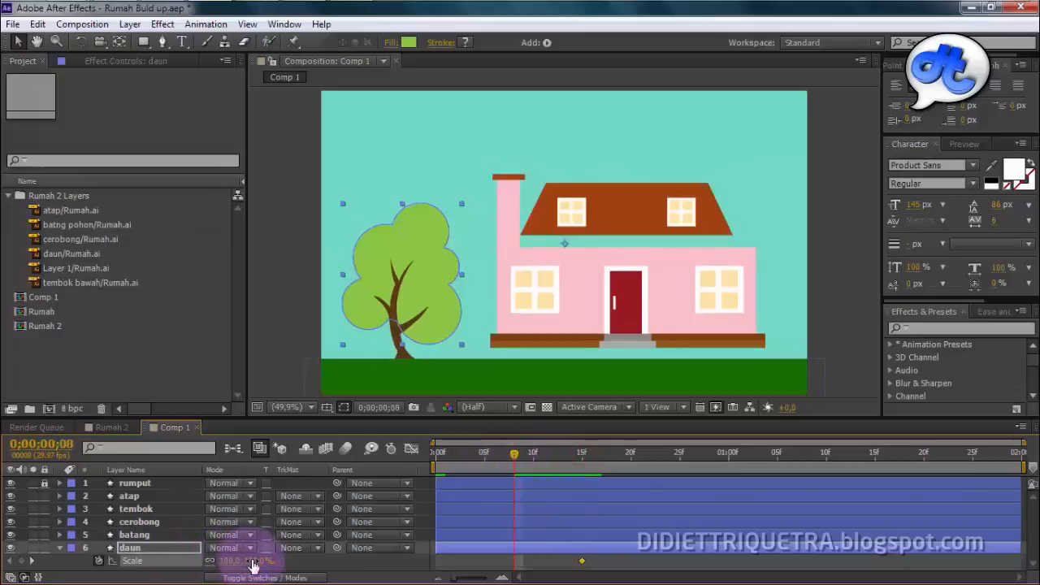
pyautogui.moveTo(253, 561); pyautogui.dragTo(266, 561)
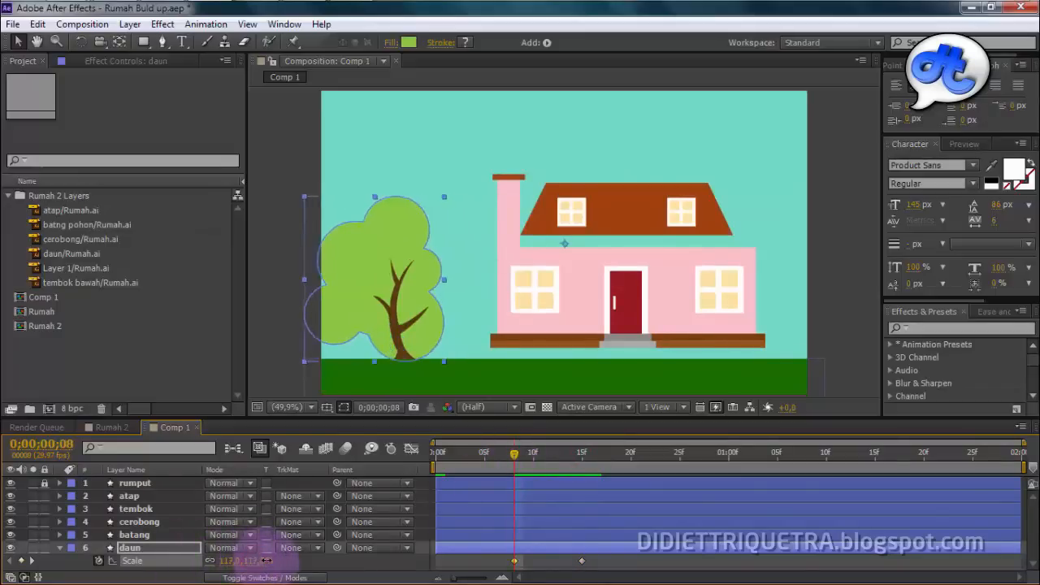
pyautogui.click(582, 453)
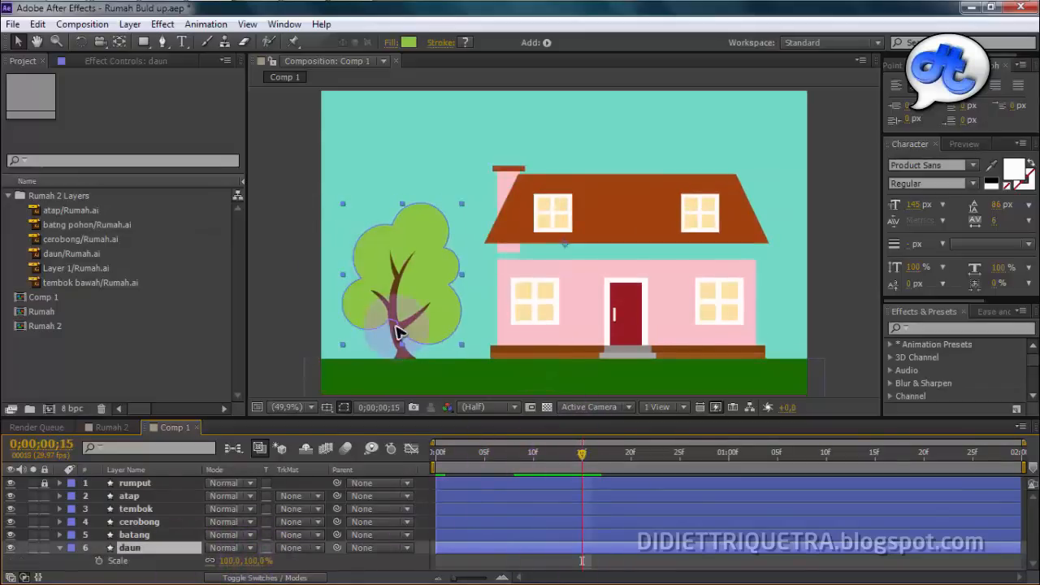
# Move the daun layer's anchor point to where the foliage meets the trunk with the Pan Behind tool.
pyautogui.click(120, 42)
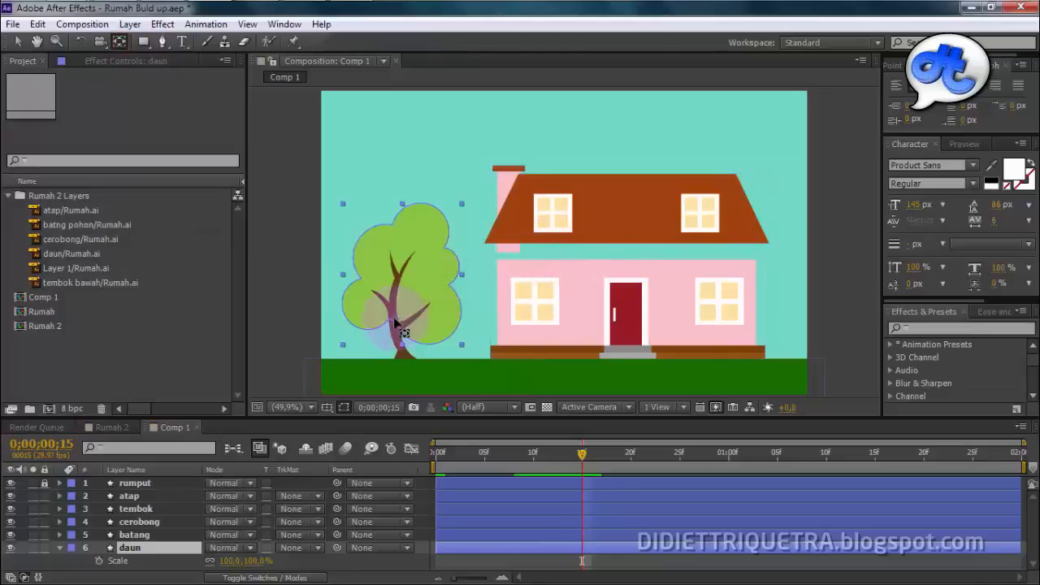
pyautogui.moveTo(397, 324); pyautogui.dragTo(398, 313)
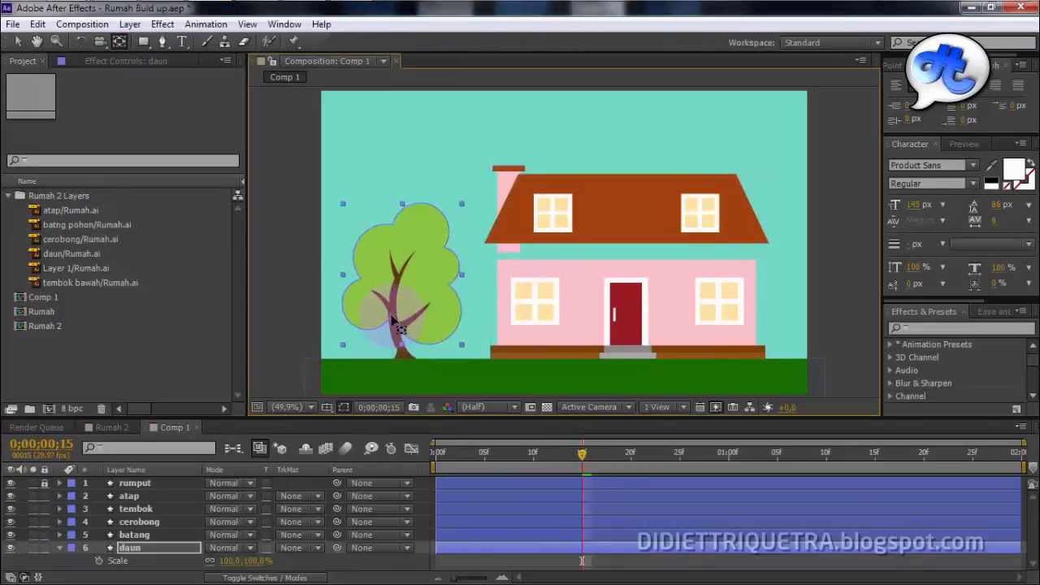
pyautogui.scroll(3, 395, 325)
pyautogui.moveTo(367, 297); pyautogui.dragTo(709, 170)
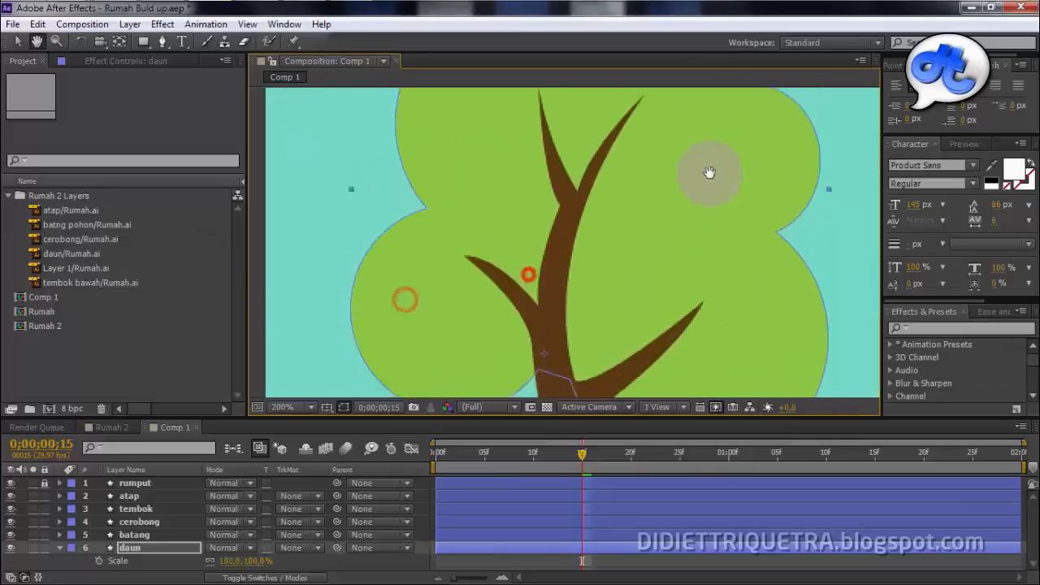
pyautogui.press('y')
pyautogui.moveTo(632, 249); pyautogui.dragTo(581, 198)
pyautogui.scroll(-2, 581, 197)
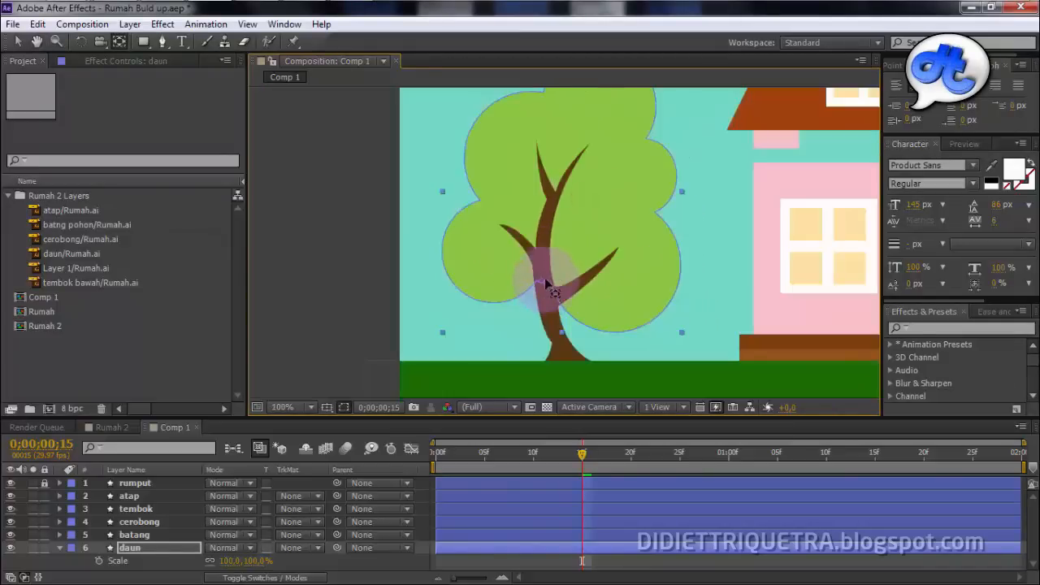
pyautogui.moveTo(550, 218); pyautogui.dragTo(541, 278)
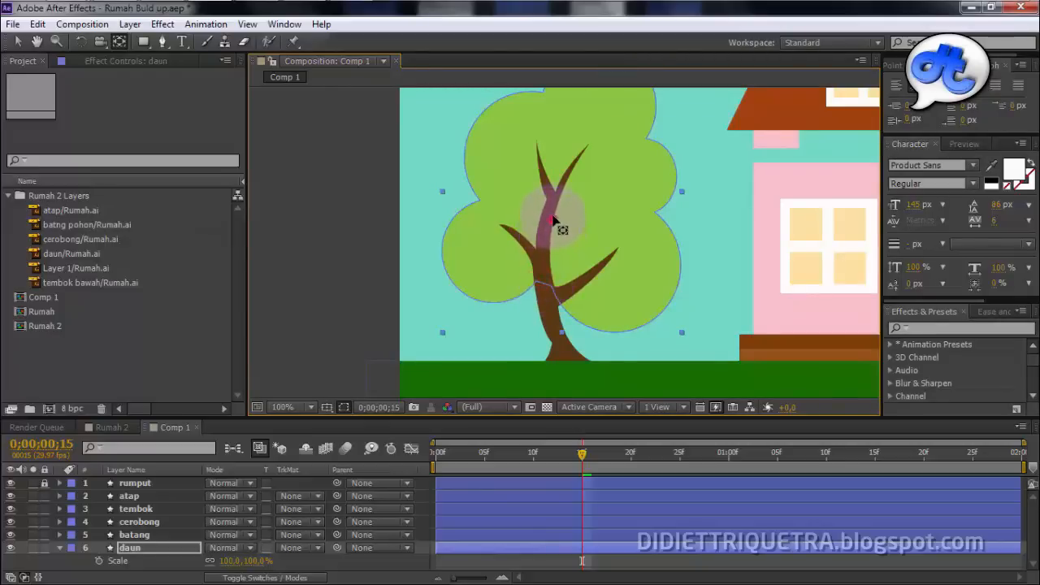
pyautogui.moveTo(556, 220); pyautogui.dragTo(542, 274)
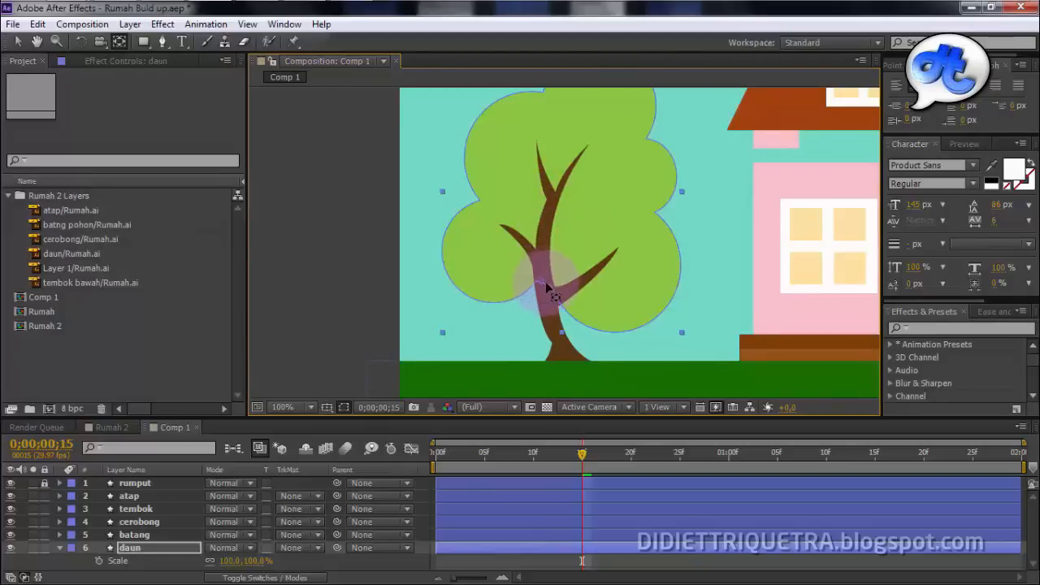
# Keyframe the daun layer's Scale at 100% on frame 15, 120% on frame 8 and 0% on frame 0.
pyautogui.scroll(-2, 618, 276)
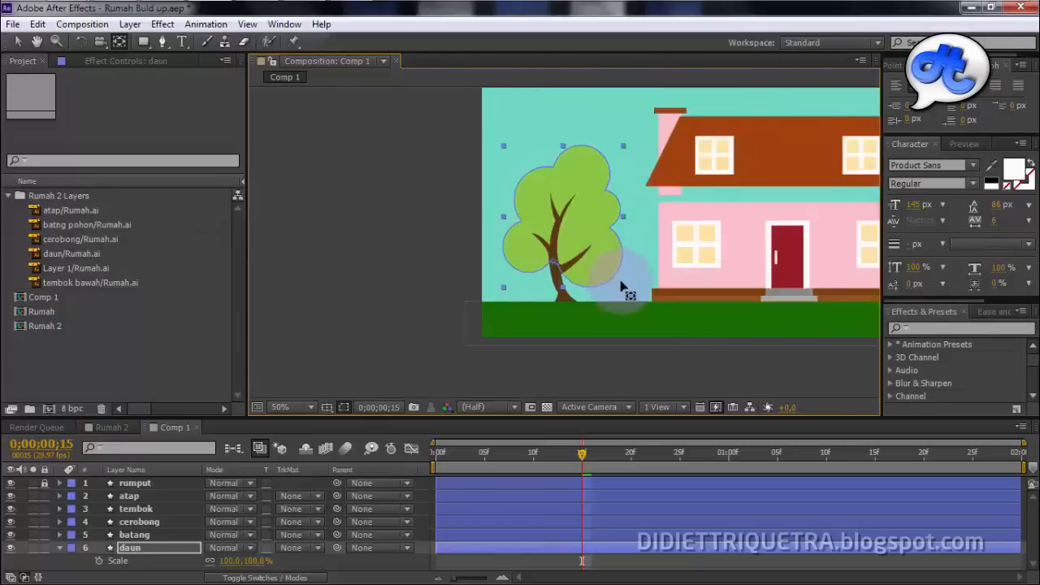
pyautogui.moveTo(691, 214); pyautogui.dragTo(537, 260)
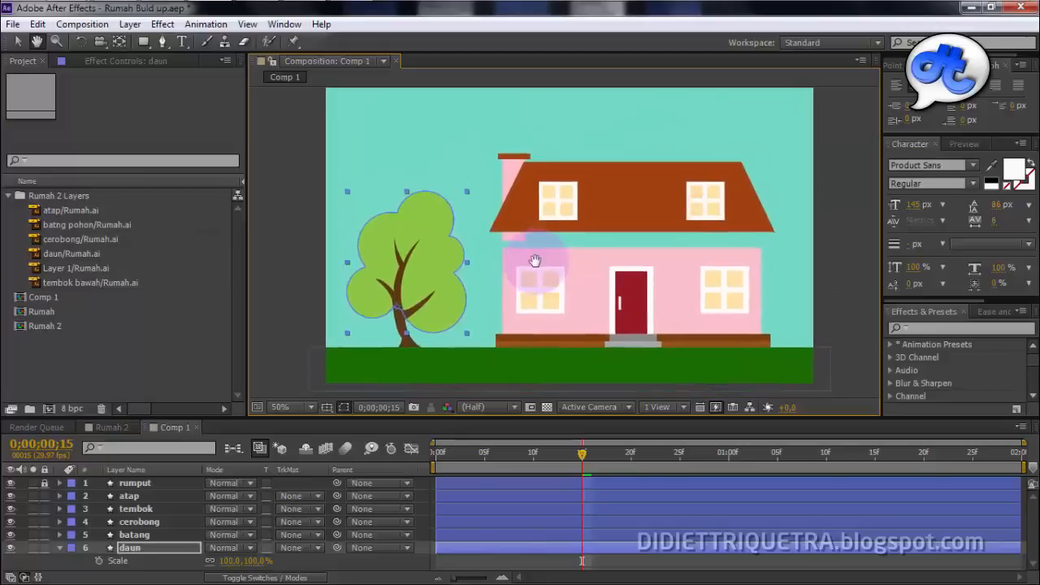
pyautogui.click(583, 457)
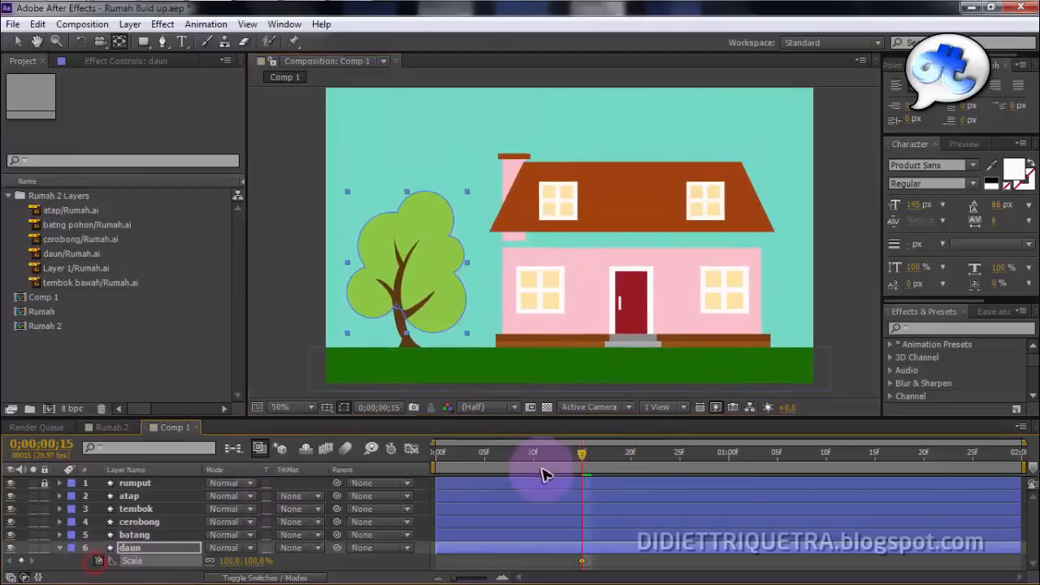
pyautogui.moveTo(583, 455); pyautogui.dragTo(515, 470)
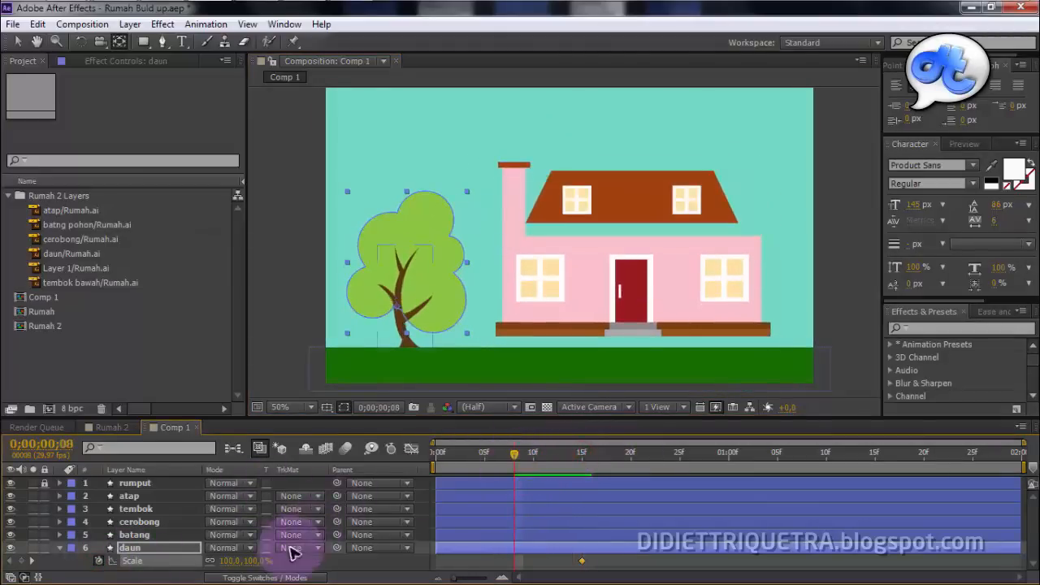
pyautogui.moveTo(253, 561); pyautogui.dragTo(269, 561)
pyautogui.moveTo(519, 460); pyautogui.dragTo(437, 460)
pyautogui.click(232, 561)
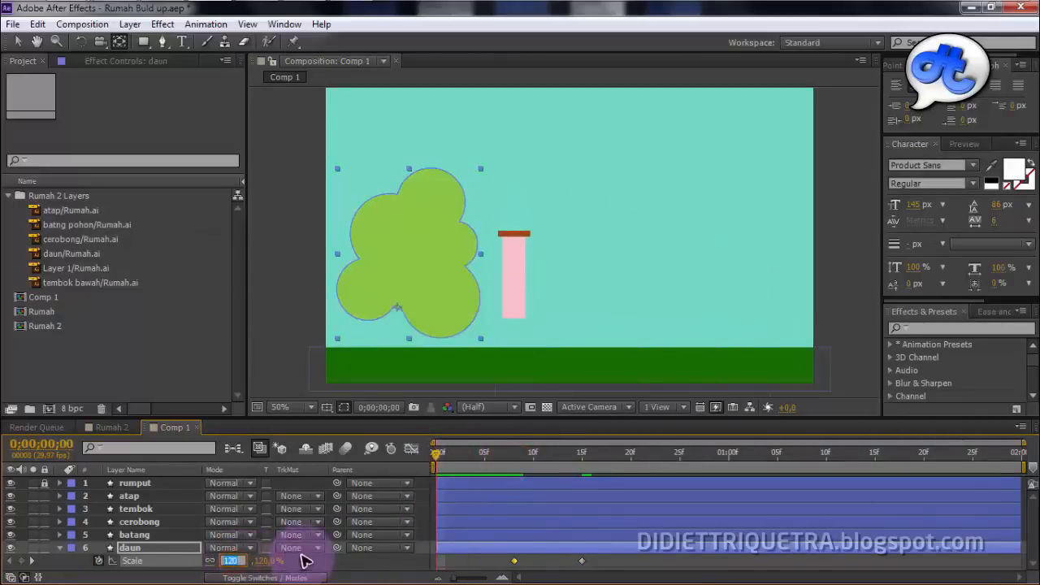
pyautogui.write('0')
pyautogui.press('Return')
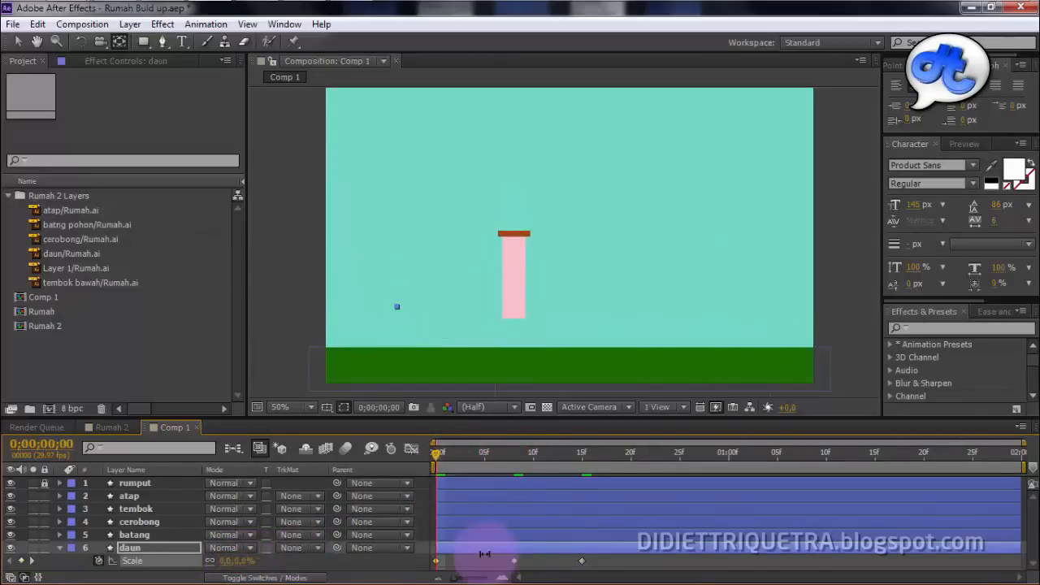
# Apply Easy Ease to the three Scale keyframes of the daun layer and preview the foliage's growth.
pyautogui.rightClick(436, 562)
pyautogui.moveTo(520, 548)
pyautogui.click(687, 451)
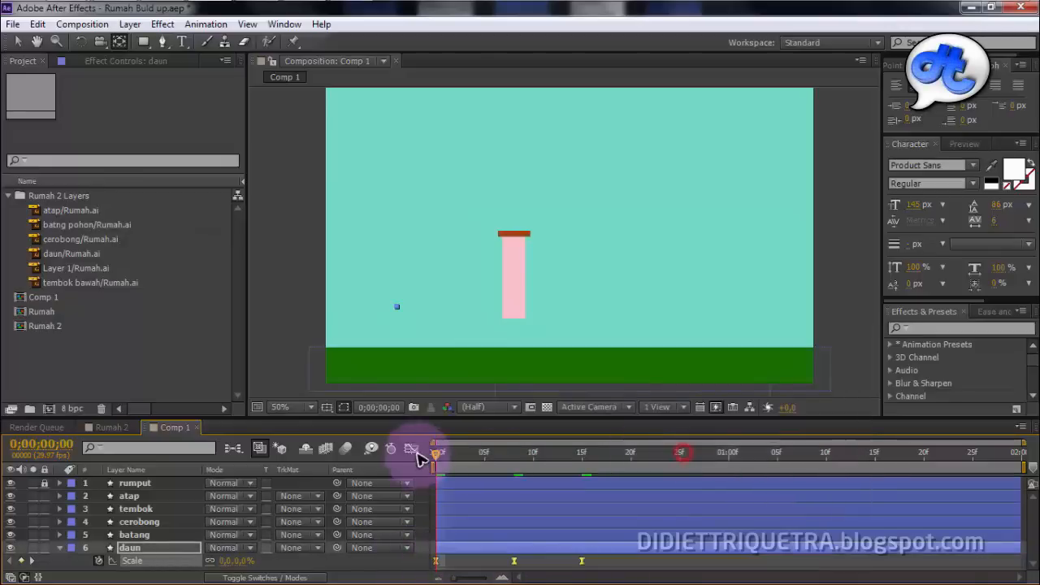
pyautogui.press('space')
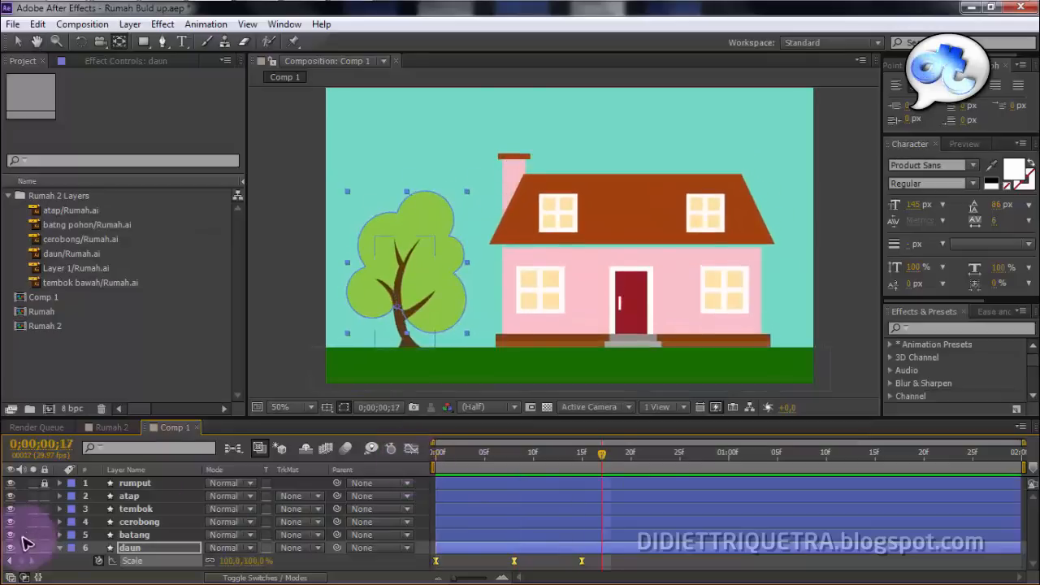
# Collapse the daun layer, enlarge the timeline area and deselect all layers.
pyautogui.click(59, 548)
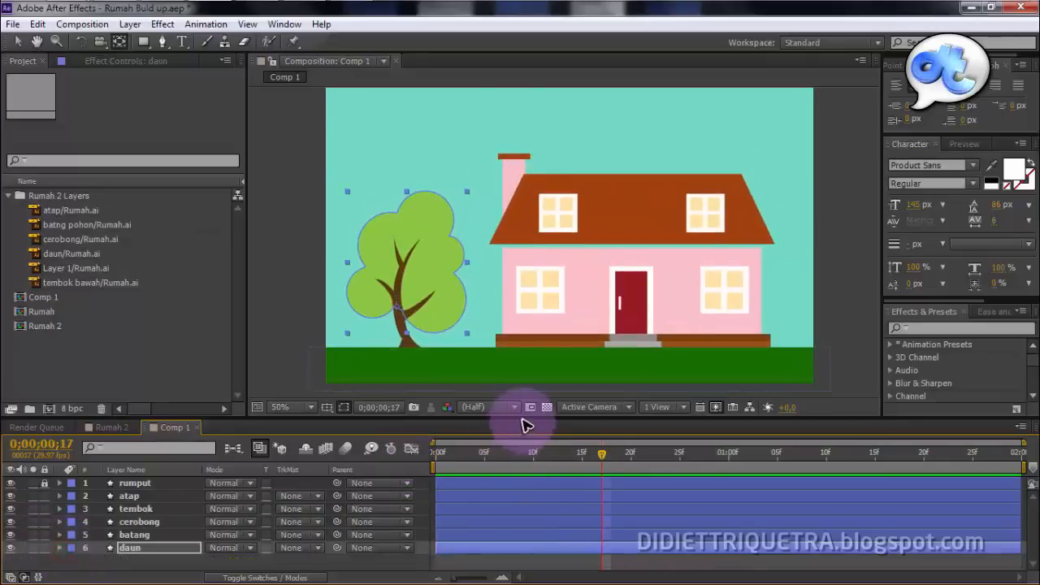
pyautogui.moveTo(524, 423); pyautogui.dragTo(529, 368)
pyautogui.click(528, 519)
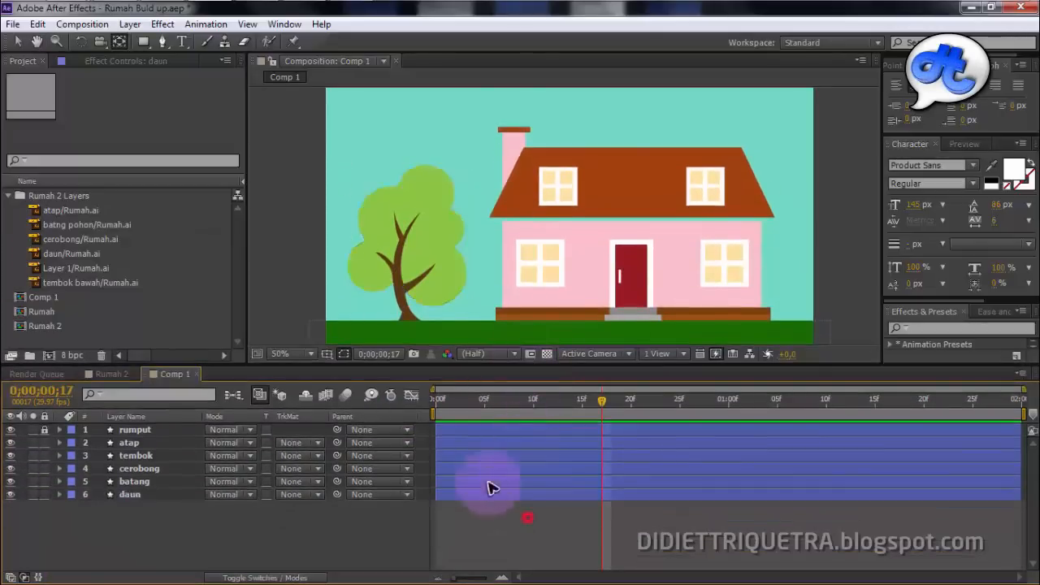
pyautogui.click(512, 522)
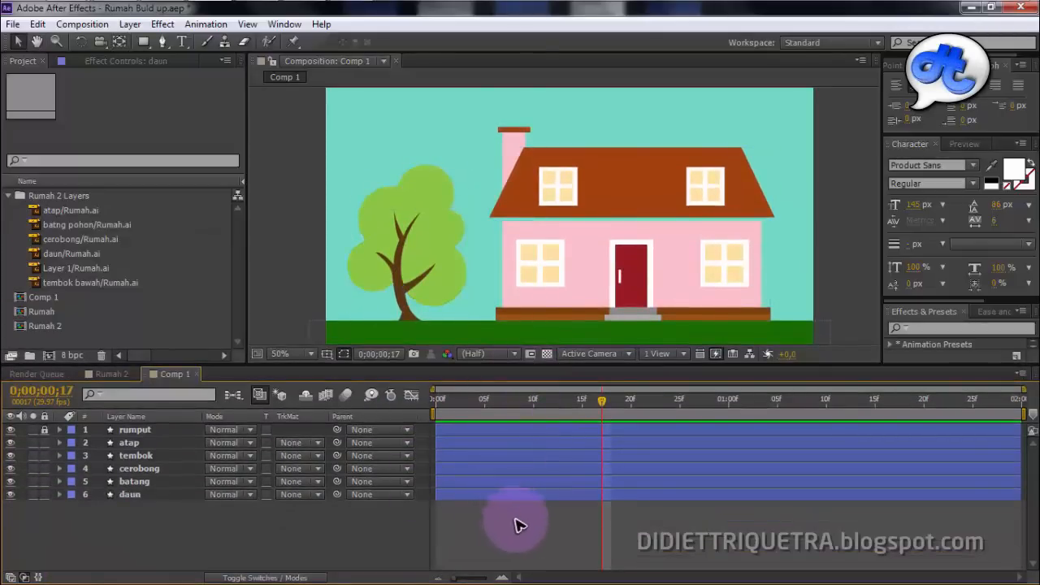
# Shift the atap, cerobong, batang and daun layers to start at frame 21, excluding tembok, and preview the animation.
pyautogui.click(145, 457)
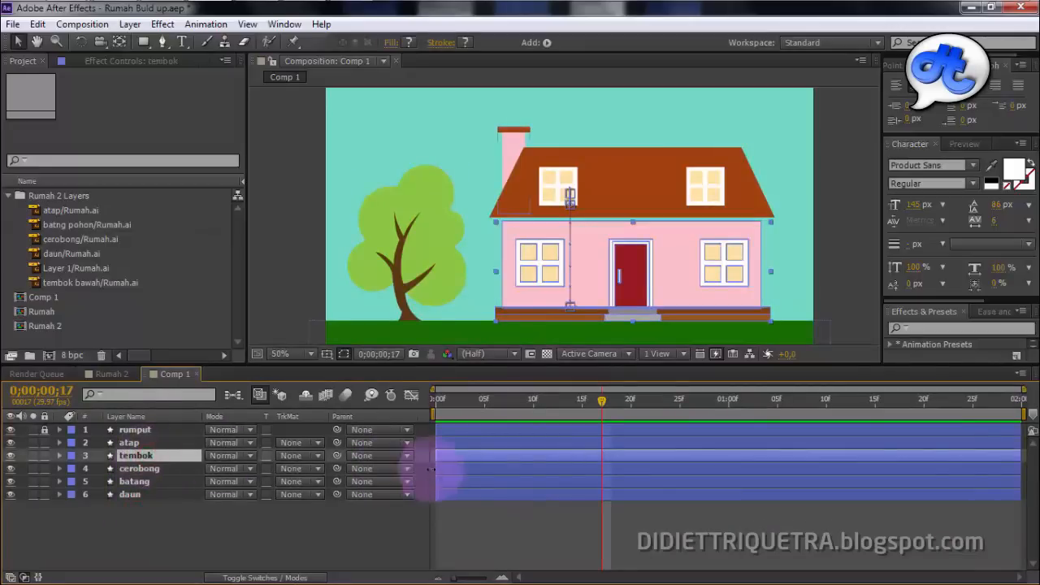
pyautogui.moveTo(464, 515); pyautogui.dragTo(476, 460)
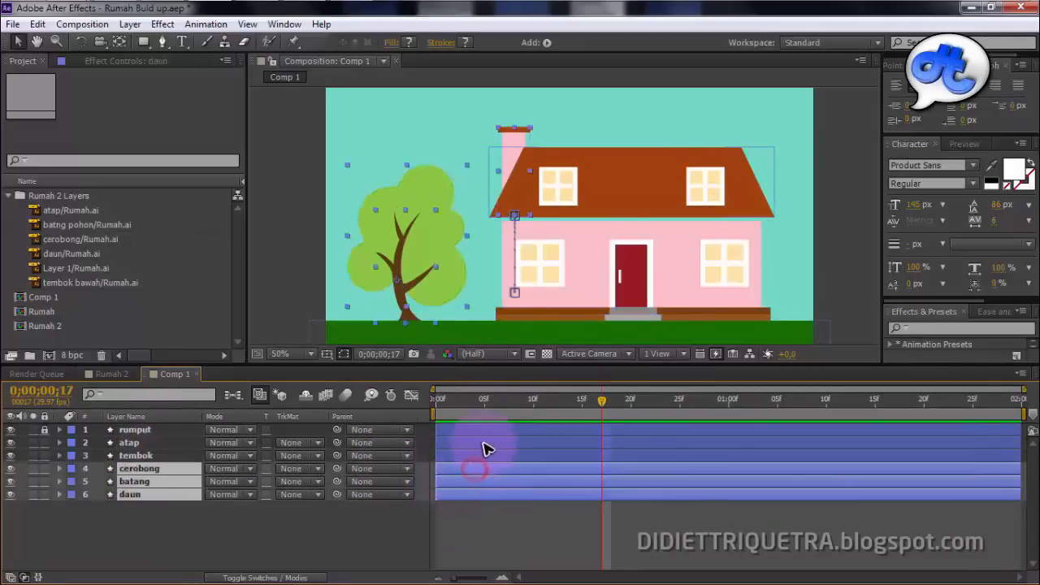
pyautogui.click(477, 442)
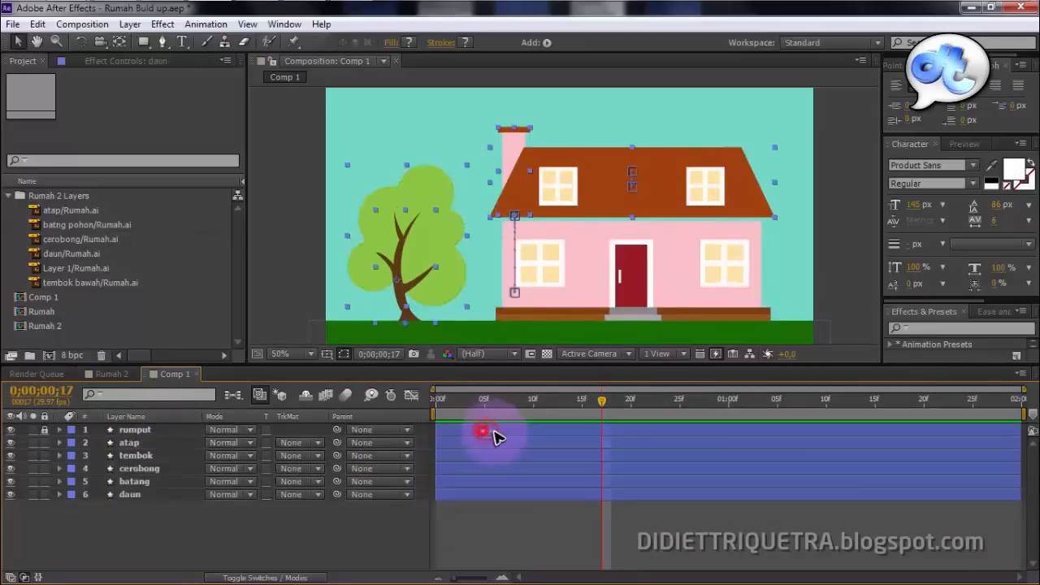
pyautogui.keyDown('ctrl'); pyautogui.click(474, 471); pyautogui.keyUp('ctrl')
pyautogui.keyDown('shift'); pyautogui.click(473, 496); pyautogui.keyUp('shift')
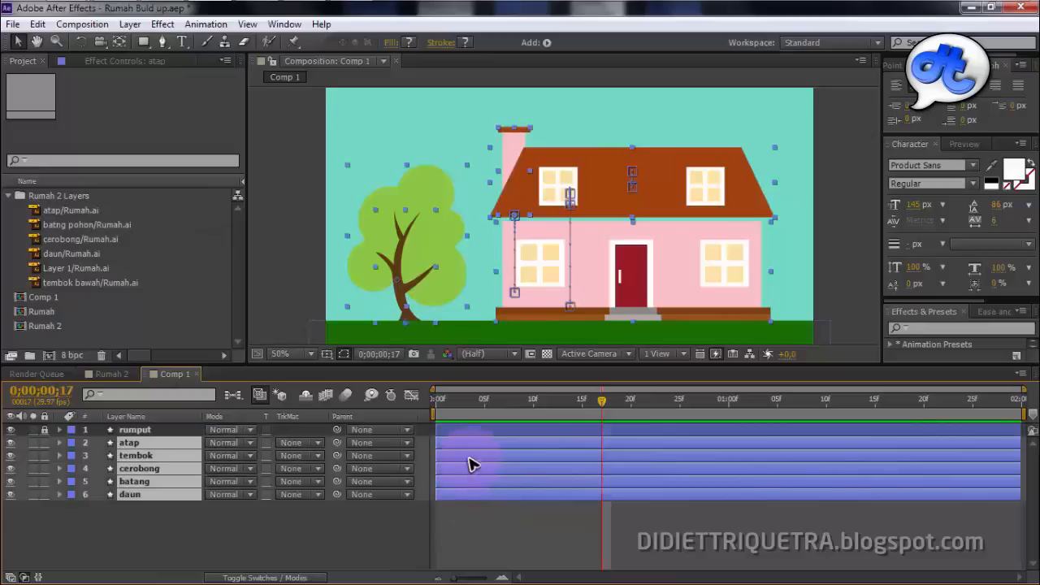
pyautogui.keyDown('ctrl'); pyautogui.click(470, 457); pyautogui.keyUp('ctrl')
pyautogui.moveTo(467, 444); pyautogui.dragTo(691, 452)
pyautogui.click(515, 494)
pyautogui.press('KP_0')
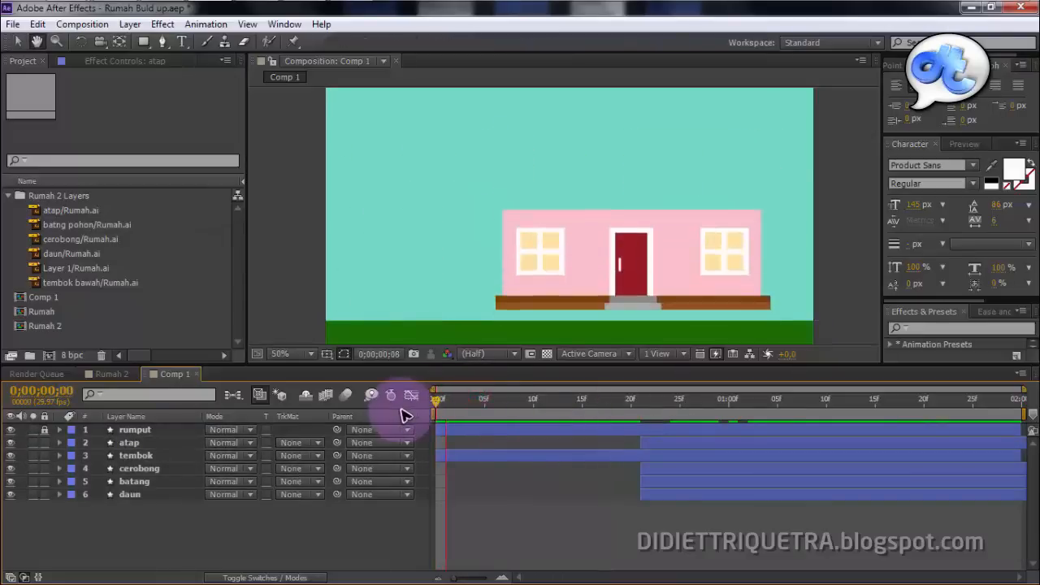
# Try starting the atap layer at frame 14 and preview the roof's entry after the wall.
pyautogui.moveTo(439, 408); pyautogui.dragTo(574, 407)
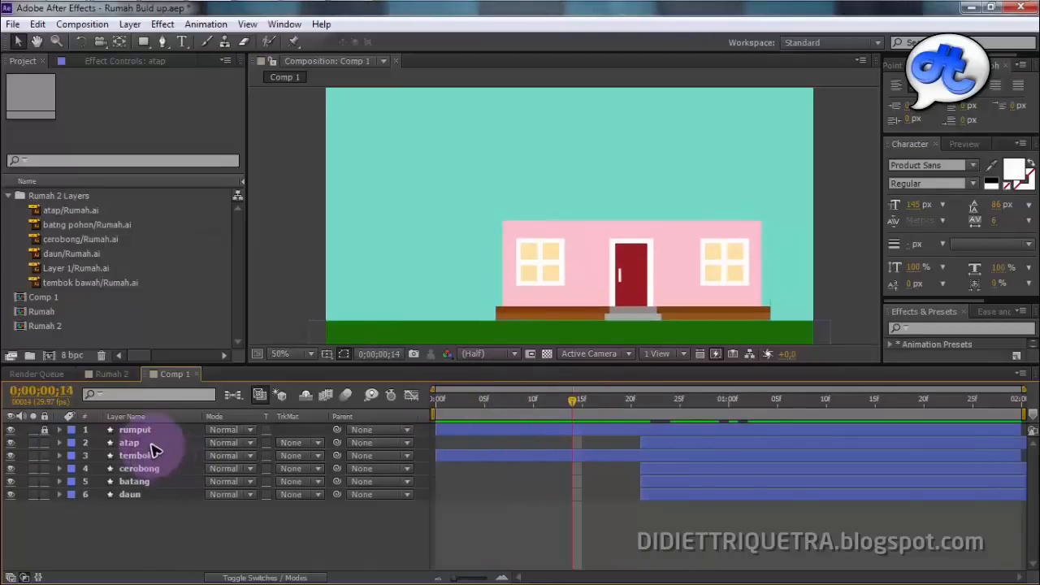
pyautogui.moveTo(661, 446); pyautogui.dragTo(633, 447)
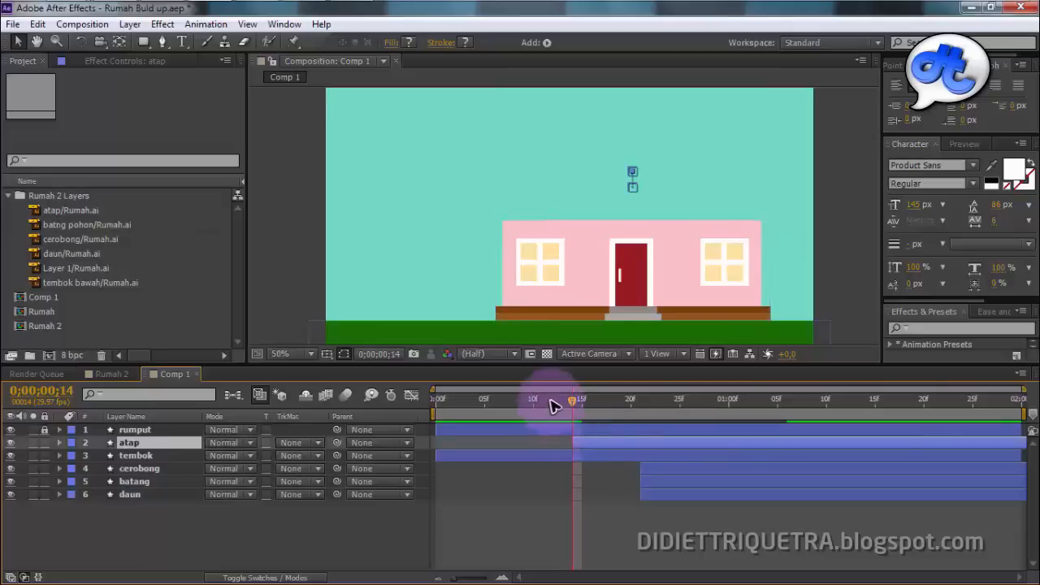
pyautogui.press('space')
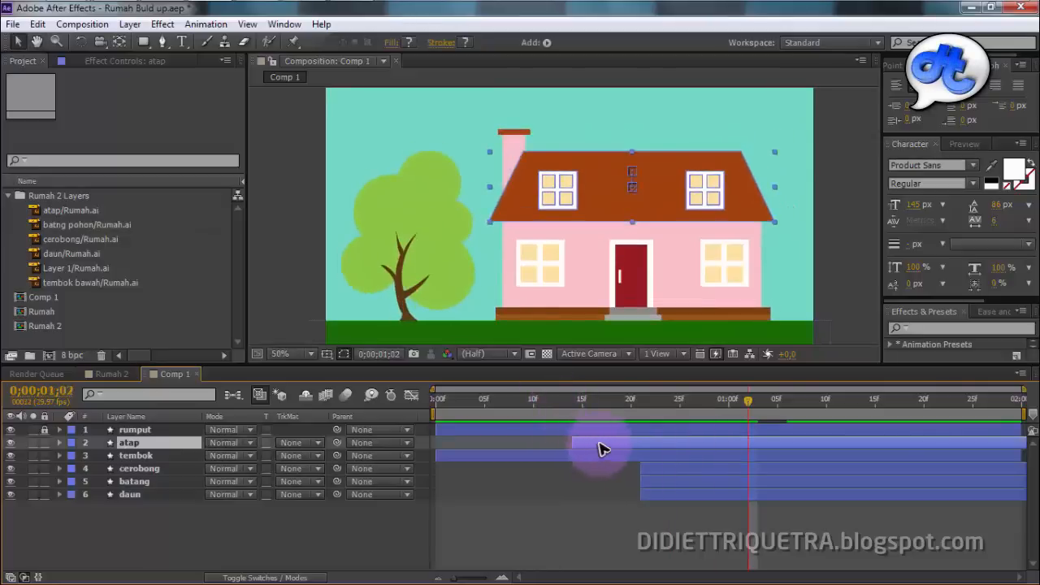
# Shift the cerobong, batang and daun layers together to start at 0;00;01;11.
pyautogui.click(671, 469)
pyautogui.keyDown('shift'); pyautogui.click(669, 492); pyautogui.keyUp('shift')
pyautogui.moveTo(669, 493); pyautogui.dragTo(854, 472)
# Try starting the atap layer at frames 10, 21 and 15, previewing how the roof follows the wall.
pyautogui.moveTo(583, 445); pyautogui.dragTo(542, 448)
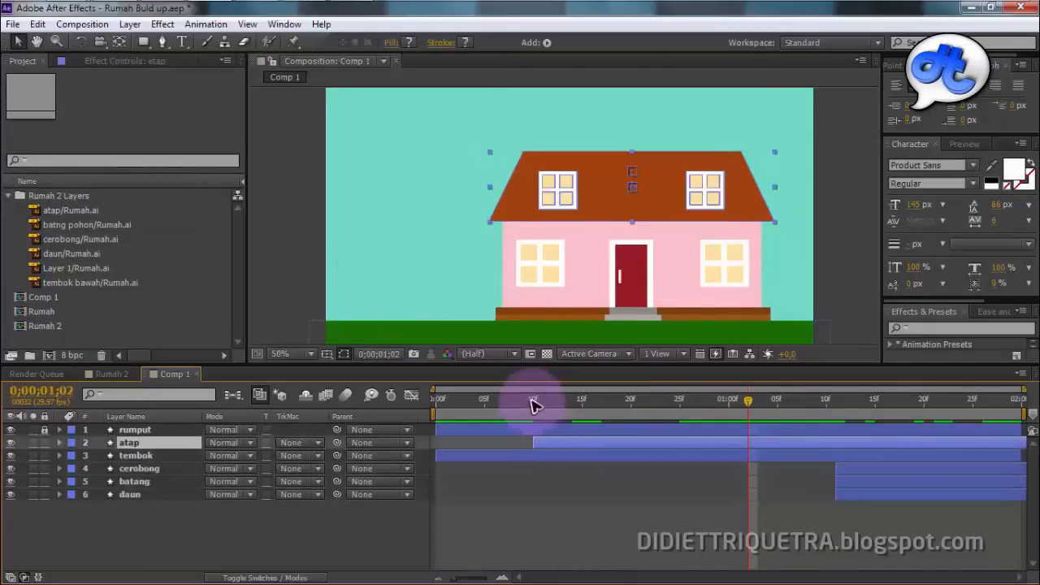
pyautogui.moveTo(532, 404); pyautogui.dragTo(660, 445)
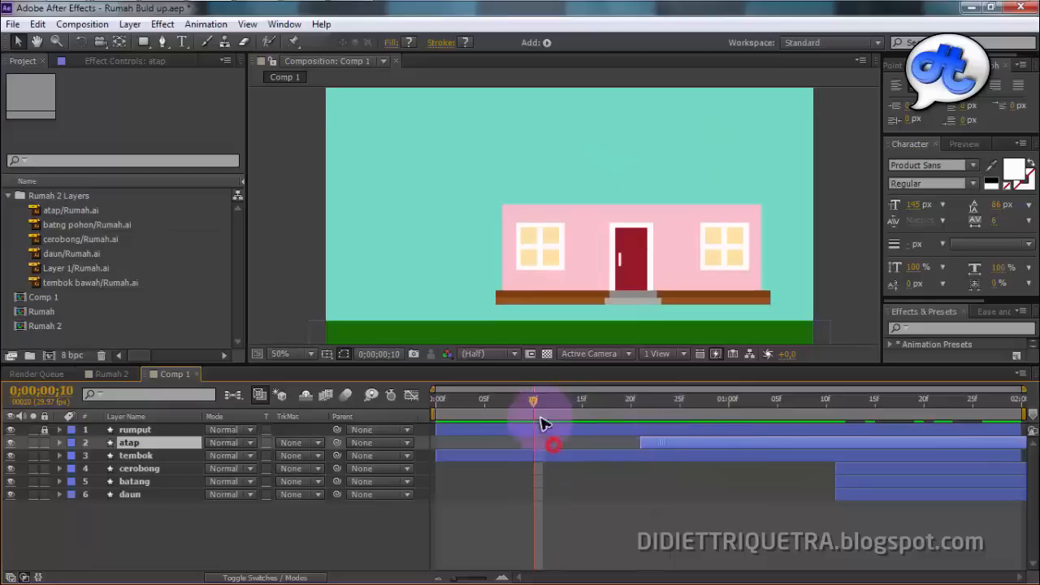
pyautogui.moveTo(534, 406); pyautogui.dragTo(580, 407)
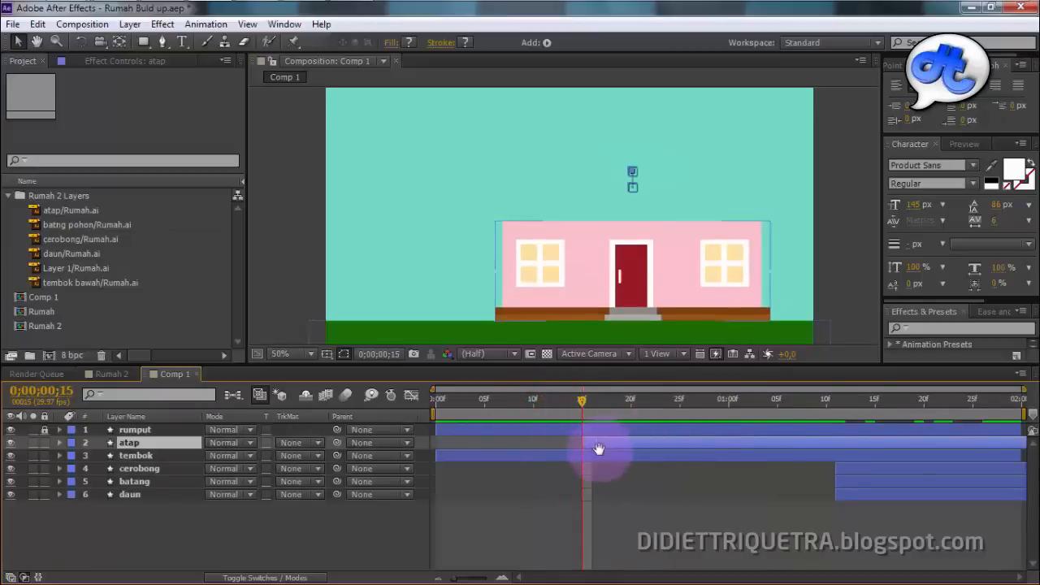
pyautogui.click(525, 412)
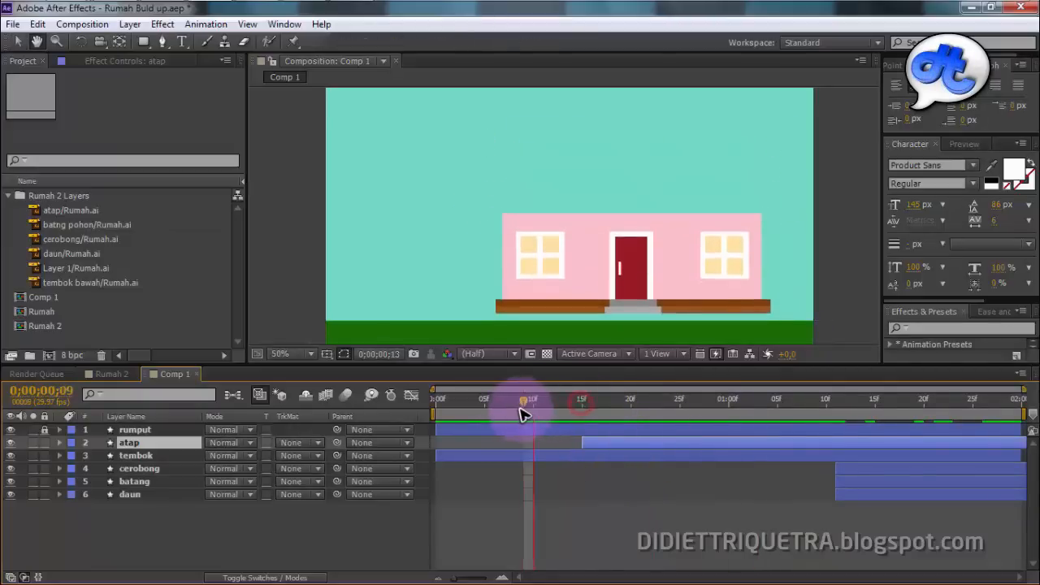
pyautogui.press('space')
pyautogui.click(530, 408)
pyautogui.press('space')
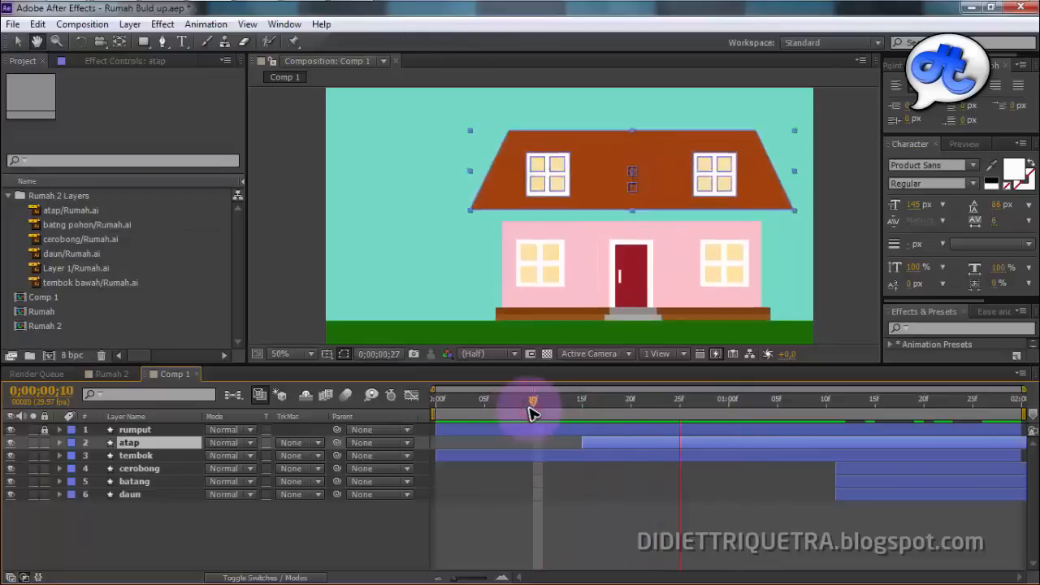
# Move the atap layer earlier to start at frame 8, previewing its timing against the wall.
pyautogui.click(530, 409)
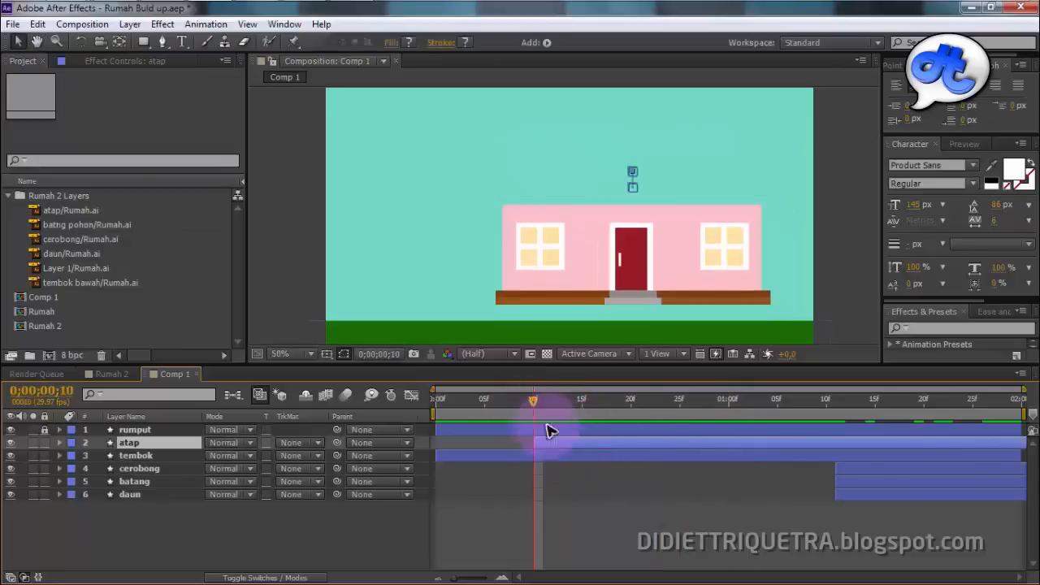
pyautogui.moveTo(534, 405); pyautogui.dragTo(457, 414)
pyautogui.press('space')
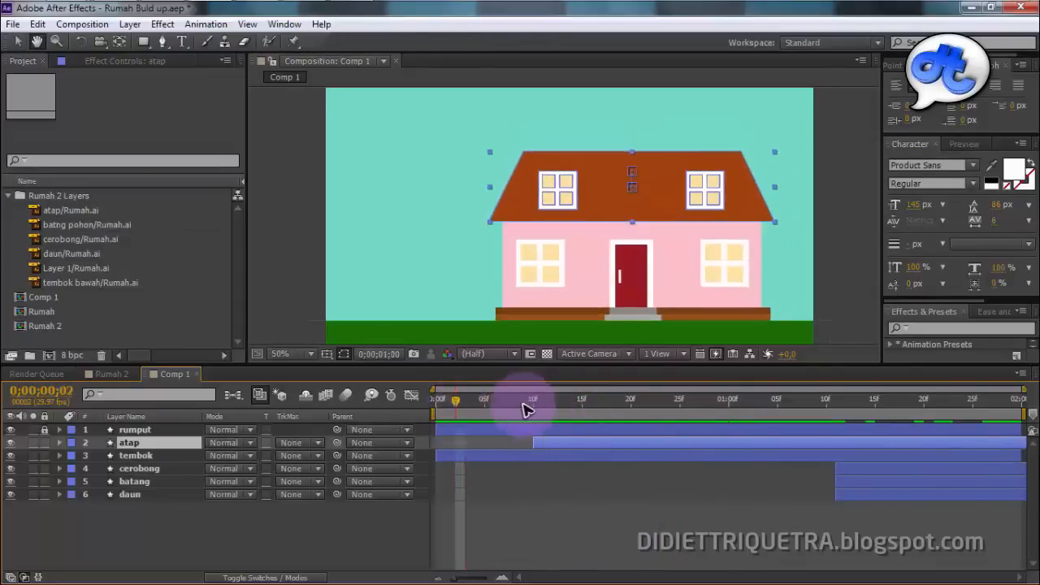
pyautogui.moveTo(526, 404); pyautogui.dragTo(579, 447)
# Move the cerobong layer to start at frame 22 and preview the chimney's rise against the roof.
pyautogui.moveTo(476, 408); pyautogui.dragTo(689, 418)
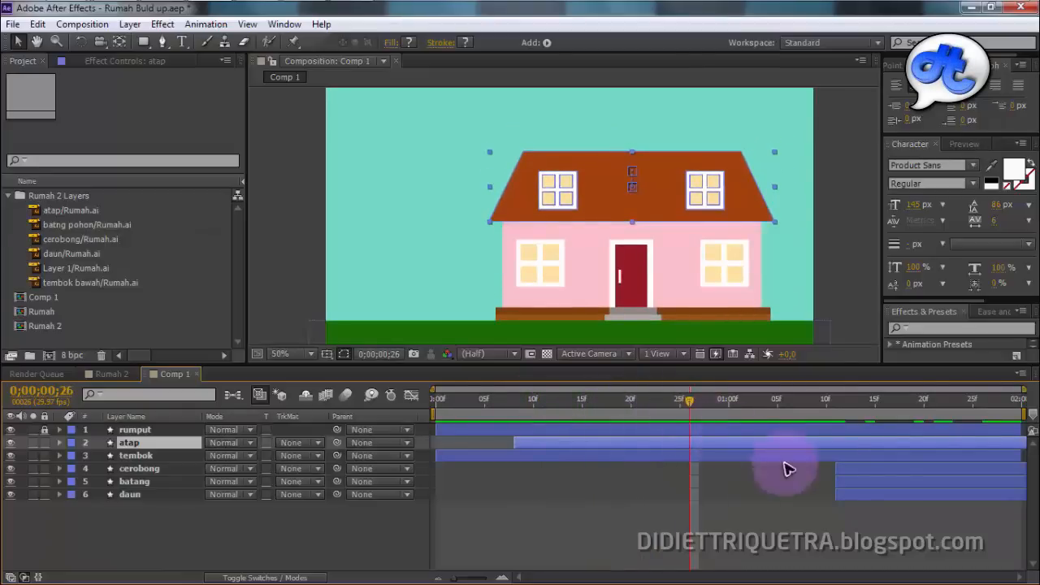
pyautogui.click(858, 475)
pyautogui.moveTo(858, 476); pyautogui.dragTo(679, 484)
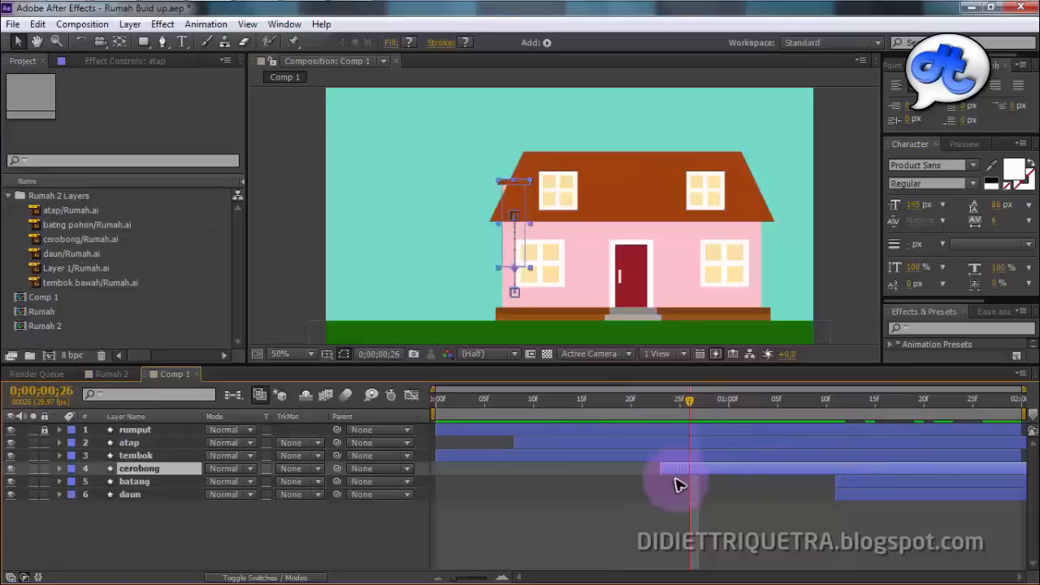
pyautogui.click(602, 402)
pyautogui.press('space')
pyautogui.press('space')
pyautogui.moveTo(652, 470); pyautogui.dragTo(664, 475)
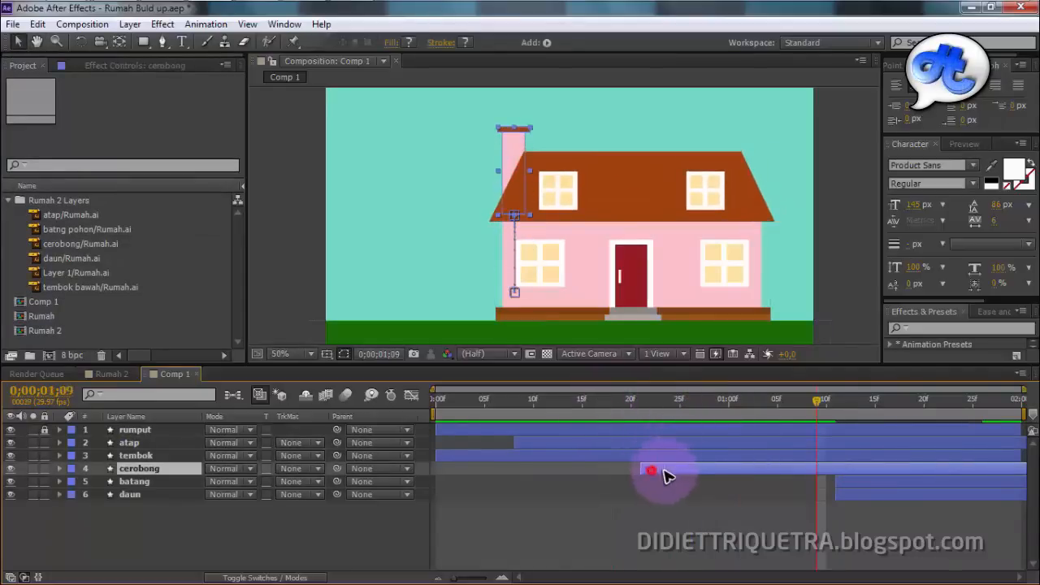
pyautogui.click(631, 400)
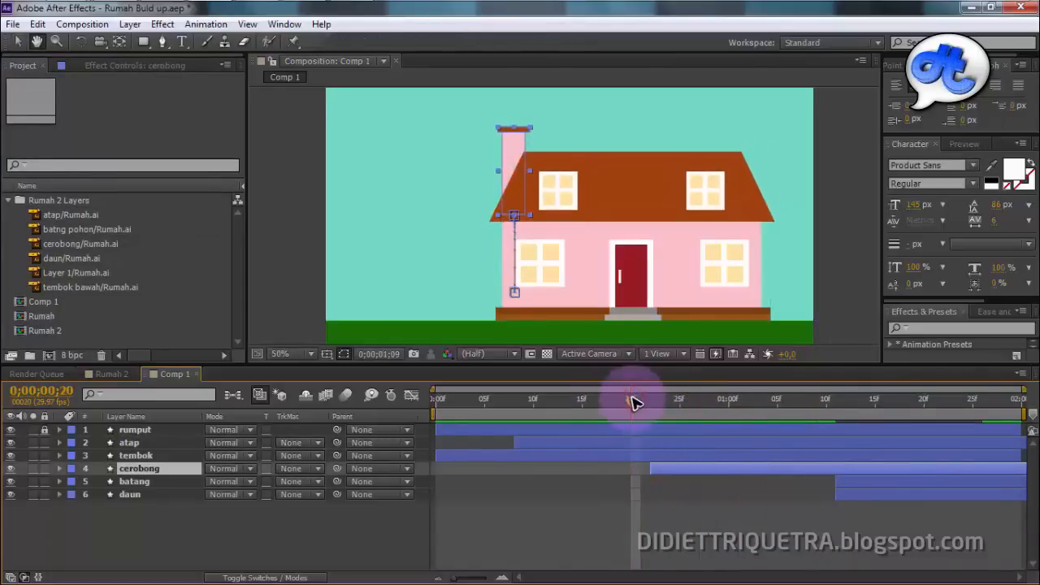
pyautogui.moveTo(642, 406); pyautogui.dragTo(663, 410)
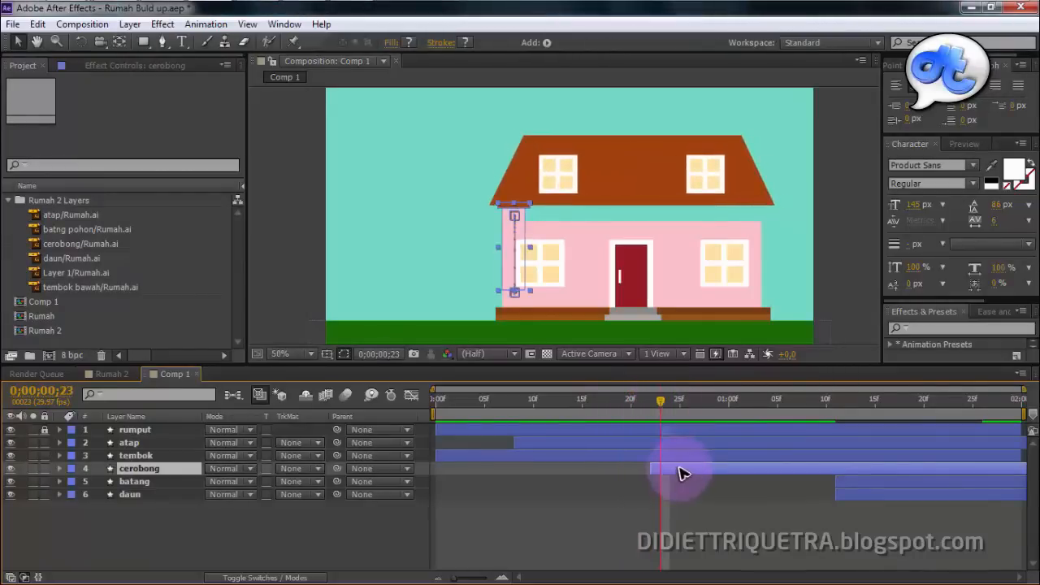
# Lower the chimney behind the wall by setting the cerobong layer's Position keyframe at frame 22 to 494.5, 684.0.
pyautogui.press('p')
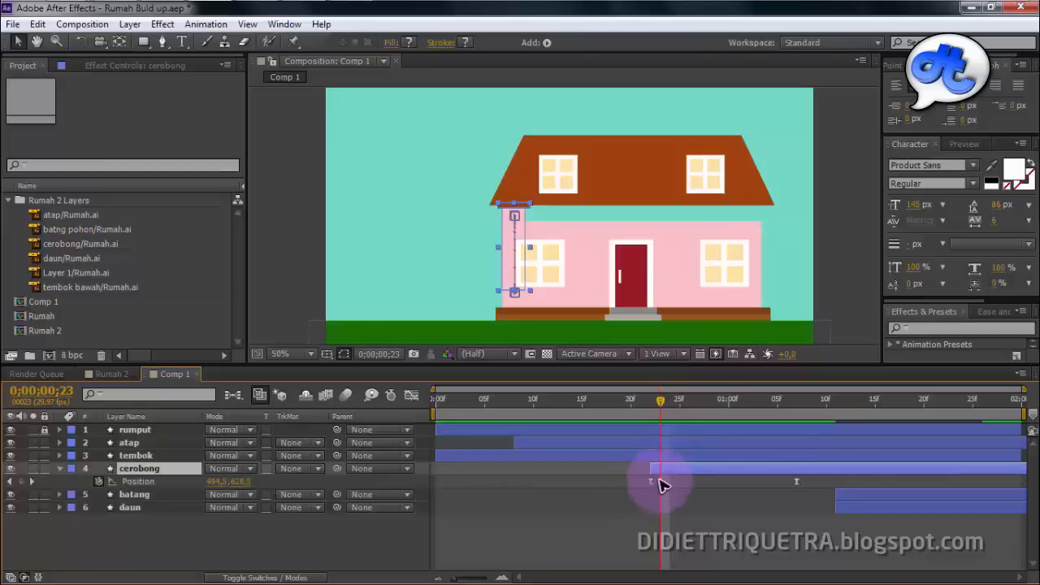
pyautogui.moveTo(662, 401); pyautogui.dragTo(654, 410)
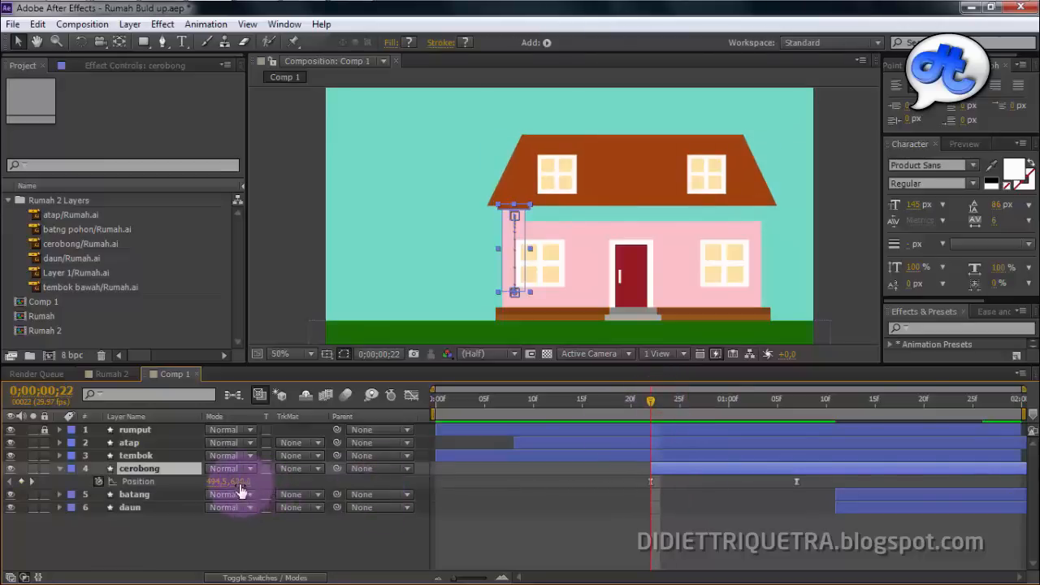
pyautogui.moveTo(242, 482); pyautogui.dragTo(284, 480)
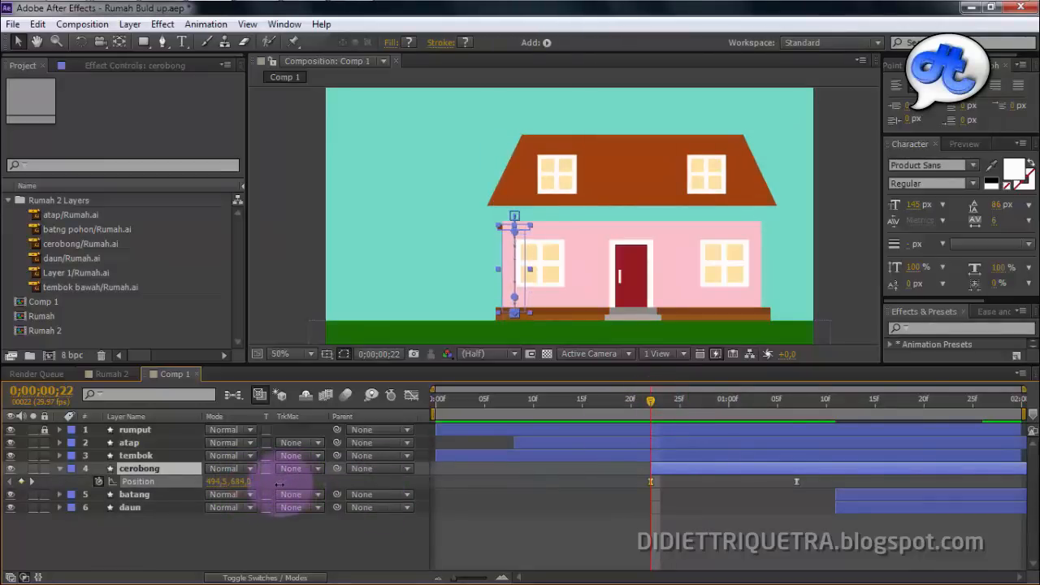
pyautogui.click(279, 484)
pyautogui.click(476, 243)
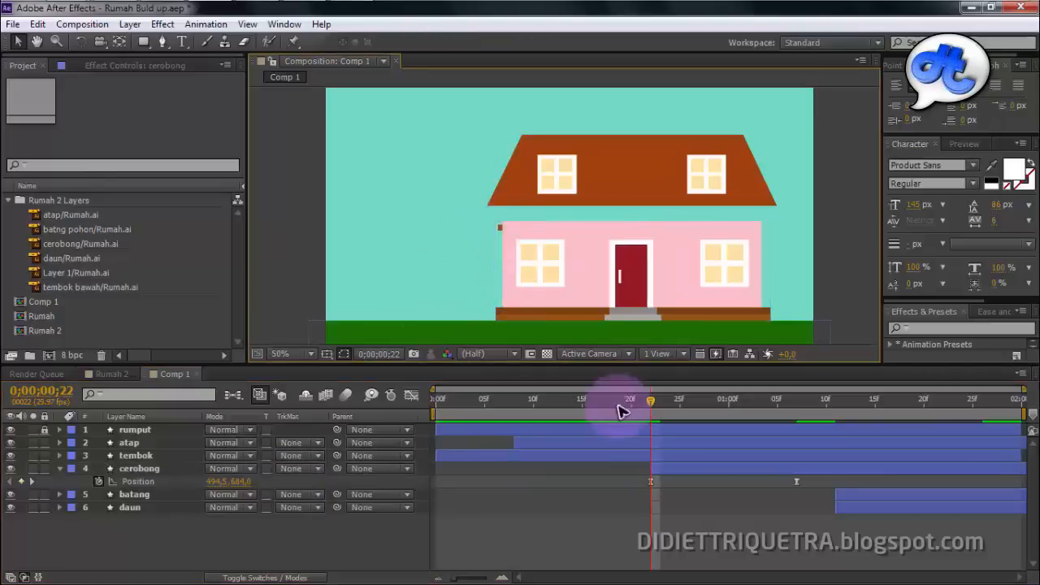
# Move the cerobong layer to start at frame 26 and raise the chimney's first Position keyframe to 494.5, 661.0.
pyautogui.moveTo(663, 401)
pyautogui.mouseDown()
pyautogui.moveTo(696, 401)
pyautogui.moveTo(670, 401)
pyautogui.mouseUp()
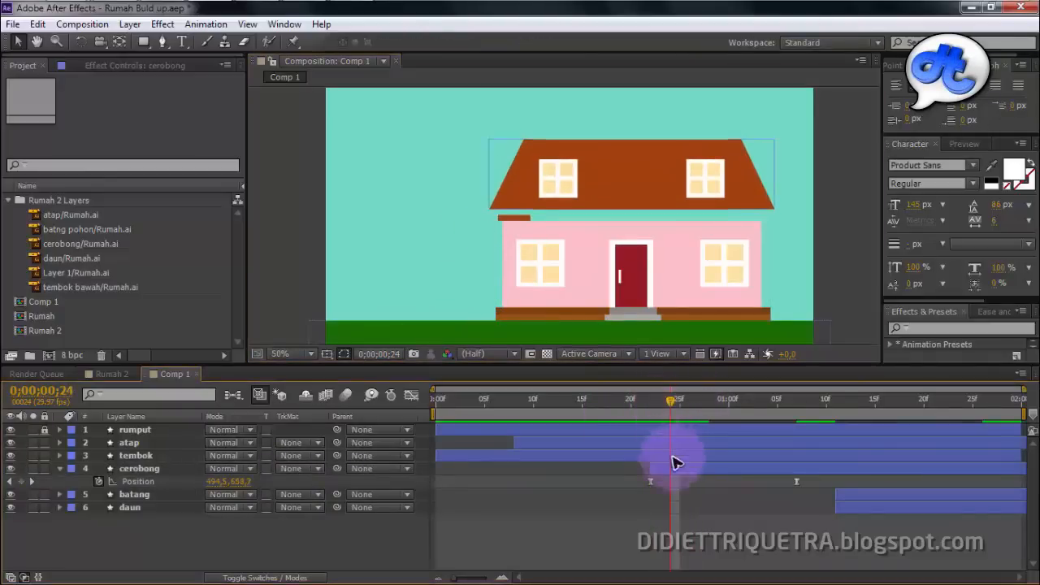
pyautogui.moveTo(674, 464); pyautogui.dragTo(685, 404)
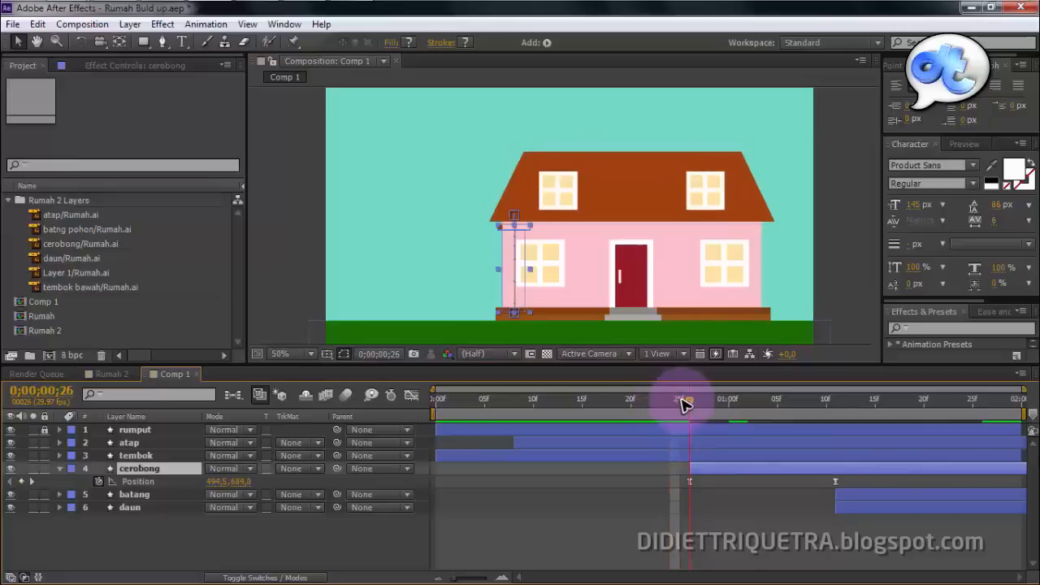
pyautogui.click(692, 512)
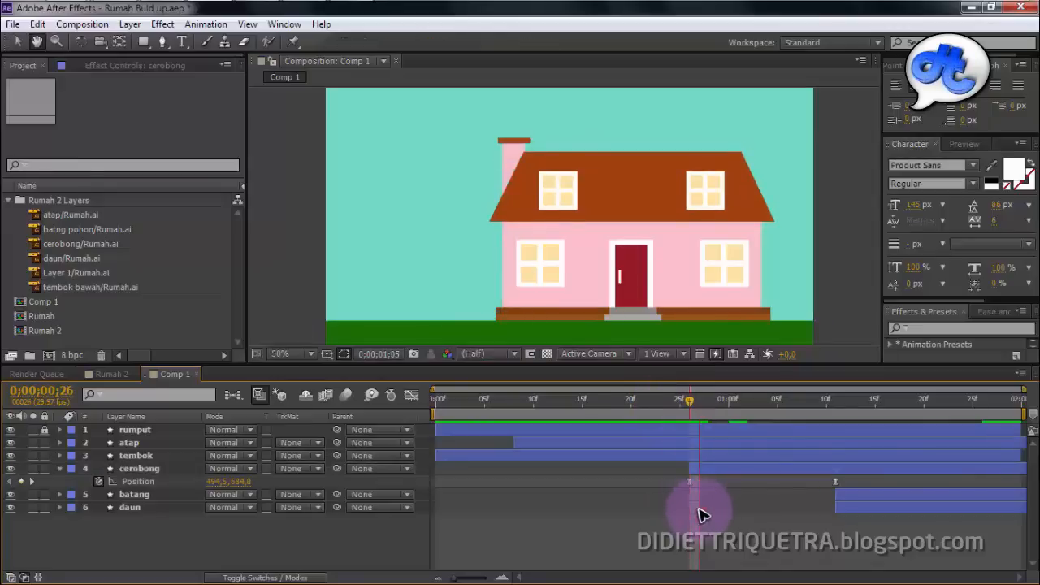
pyautogui.press('space')
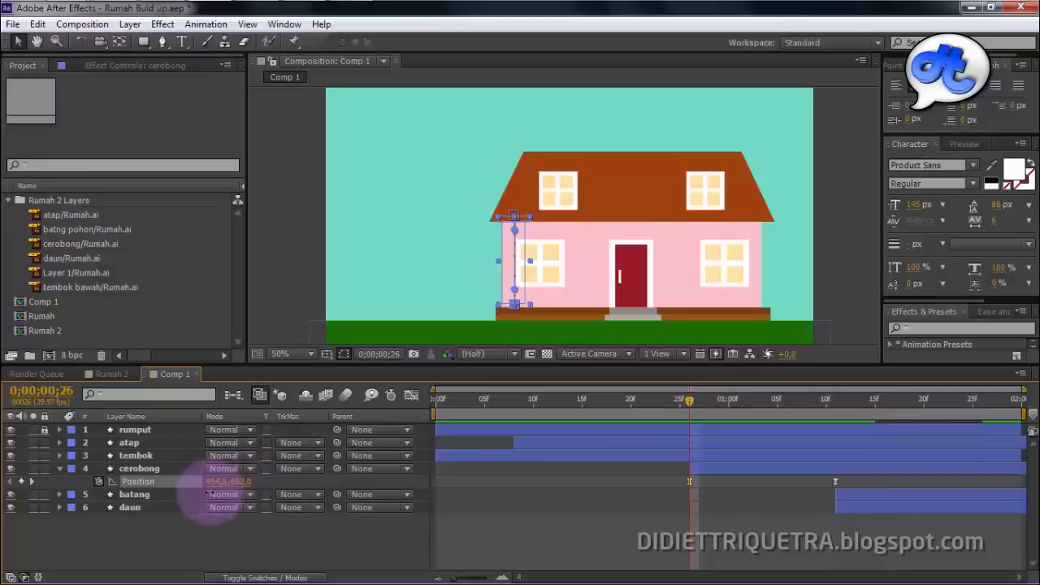
# Slow the chimney's rise by moving the cerobong layer's last Position keyframe to 0;00;01;16, and preview the motion.
pyautogui.click(671, 405)
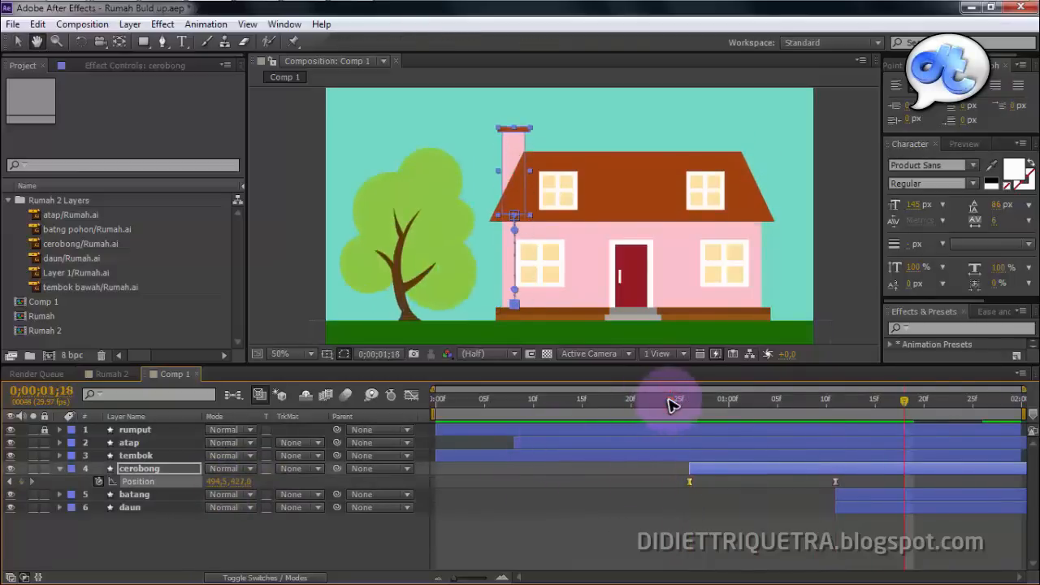
pyautogui.click(669, 506)
pyautogui.click(837, 484)
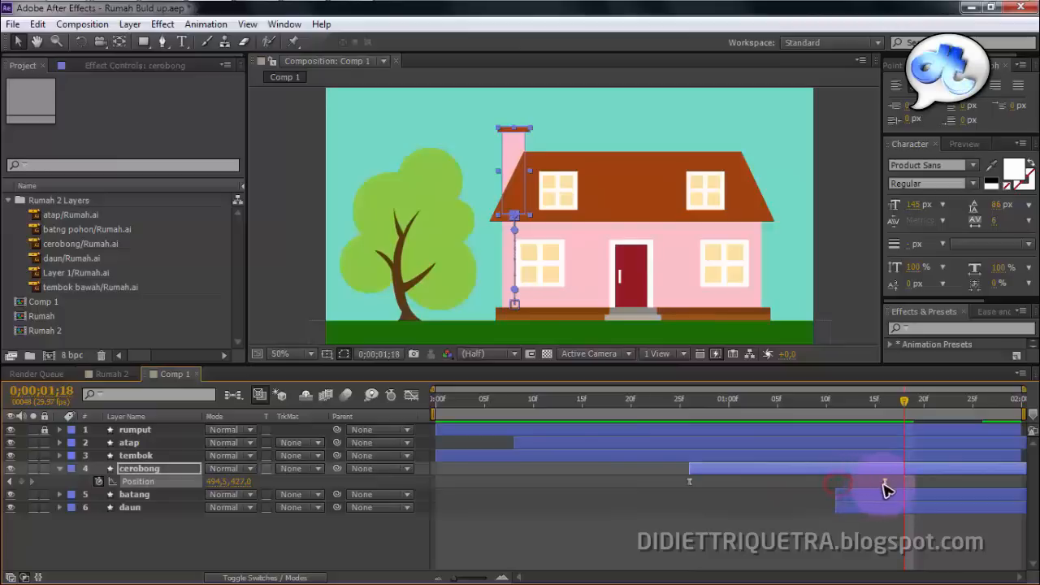
pyautogui.click(683, 403)
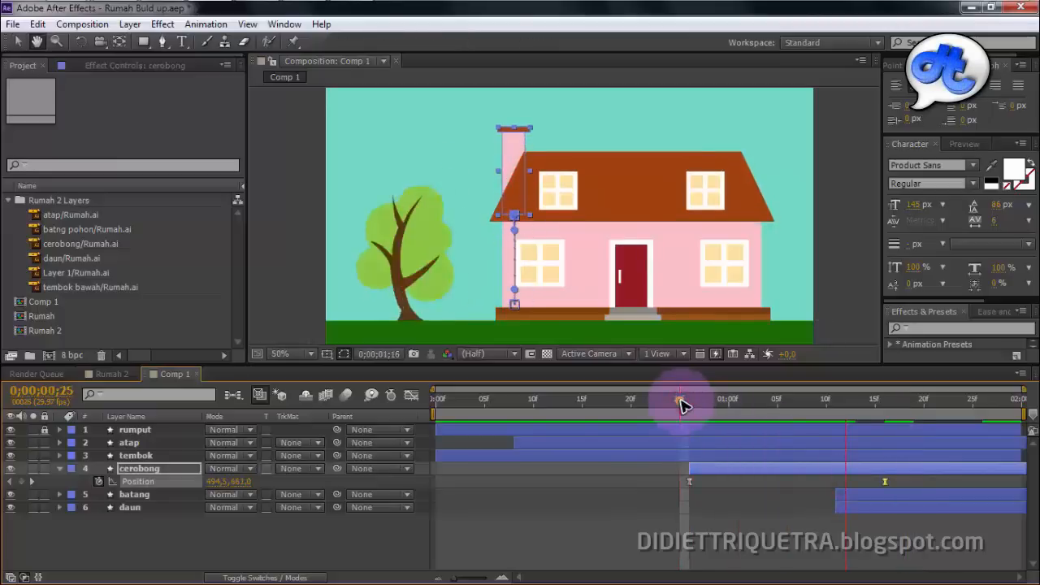
pyautogui.press('space')
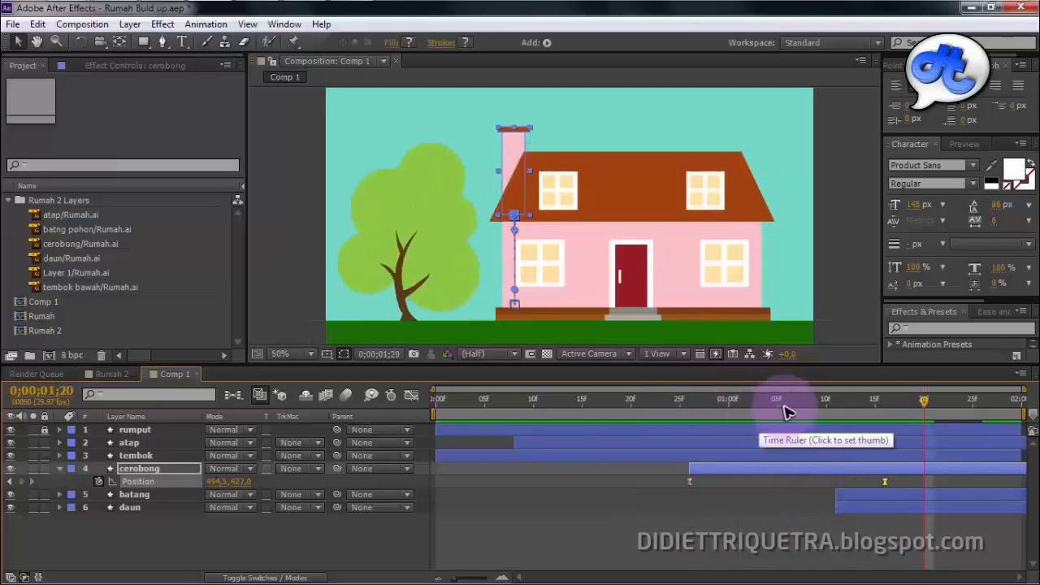
# Move the batang layer earlier to start at 0;00;01;04, previewing the trunk's growth against the rising chimney.
pyautogui.click(772, 502)
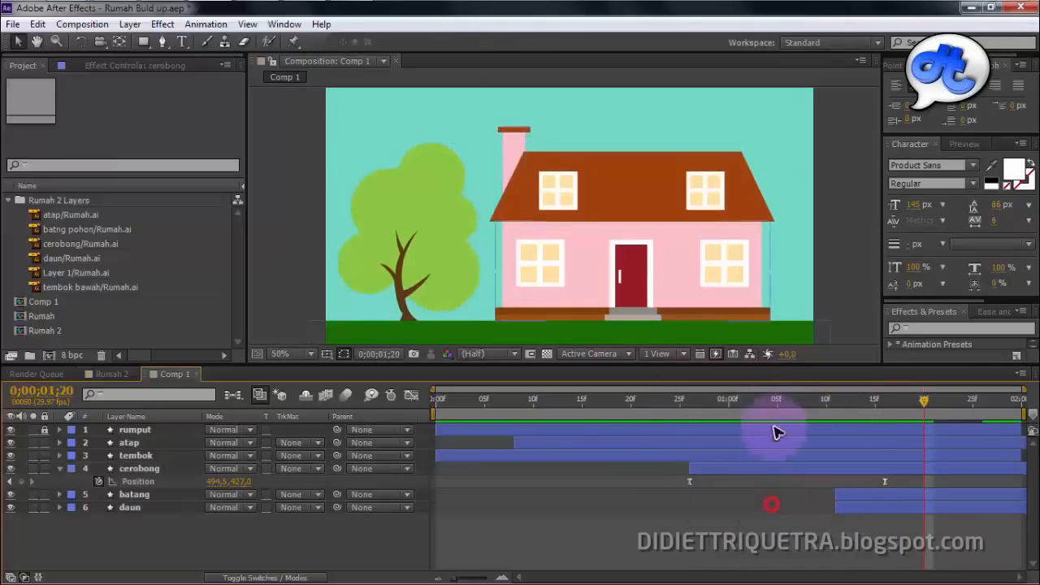
pyautogui.click(759, 402)
pyautogui.click(749, 401)
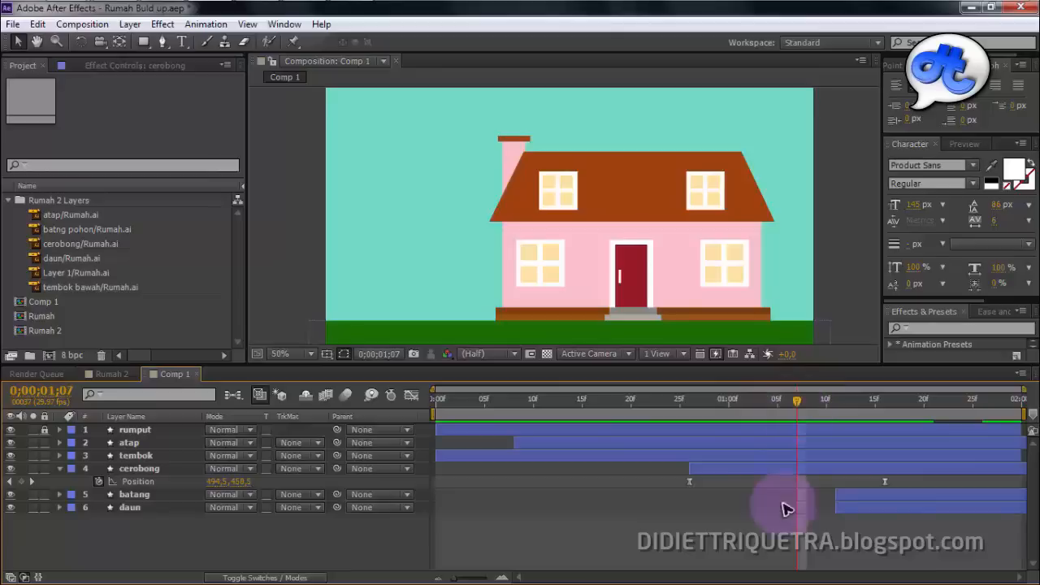
pyautogui.click(823, 551)
pyautogui.moveTo(866, 496); pyautogui.dragTo(837, 496)
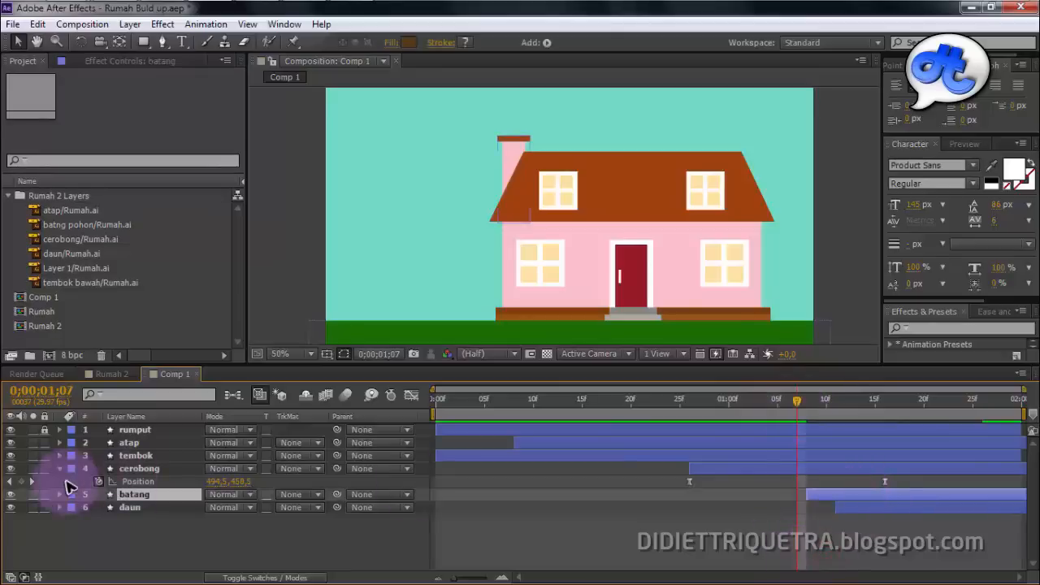
pyautogui.click(60, 469)
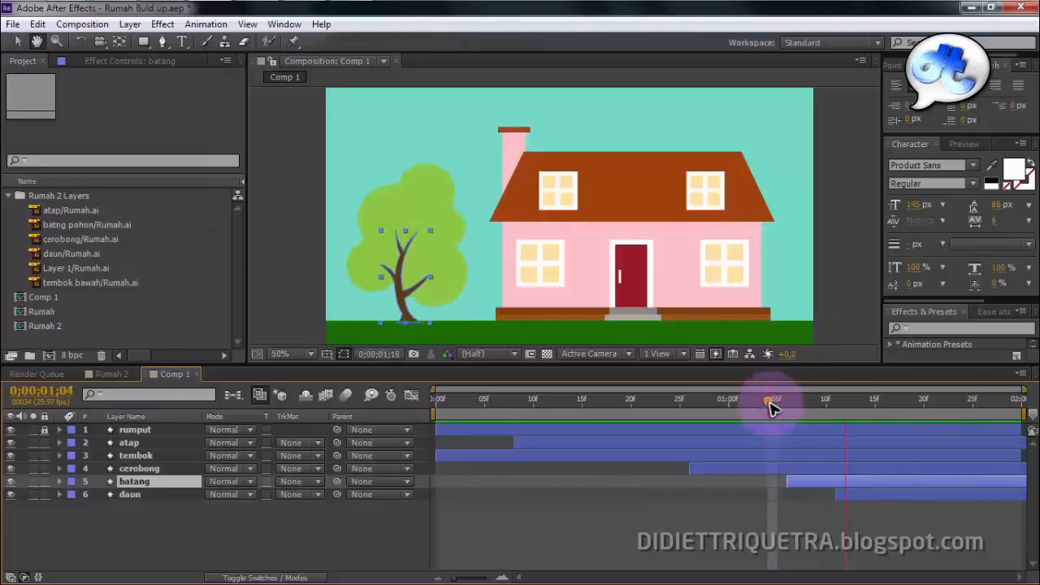
pyautogui.click(771, 406)
pyautogui.press('space')
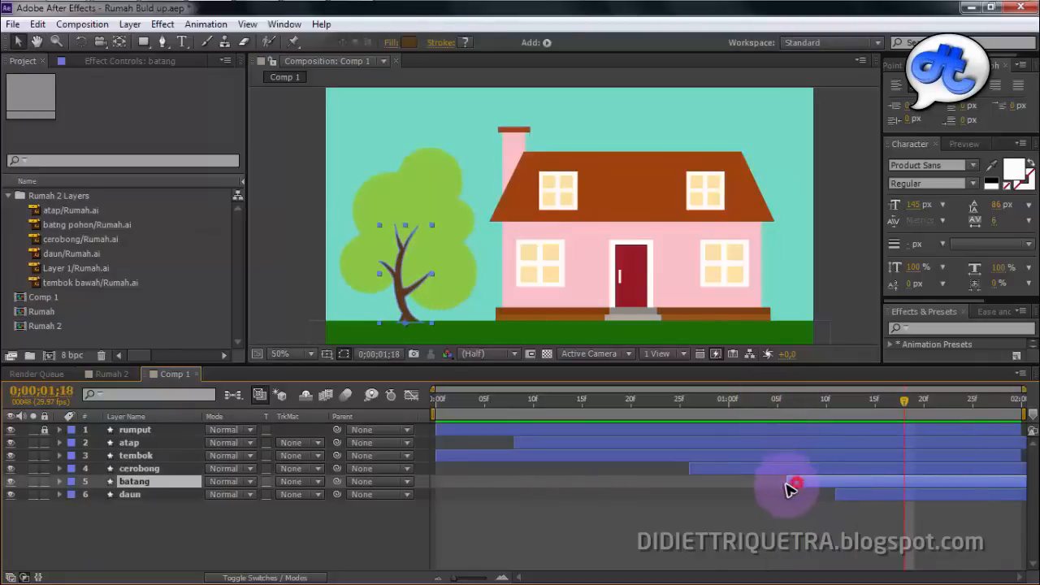
pyautogui.click(760, 404)
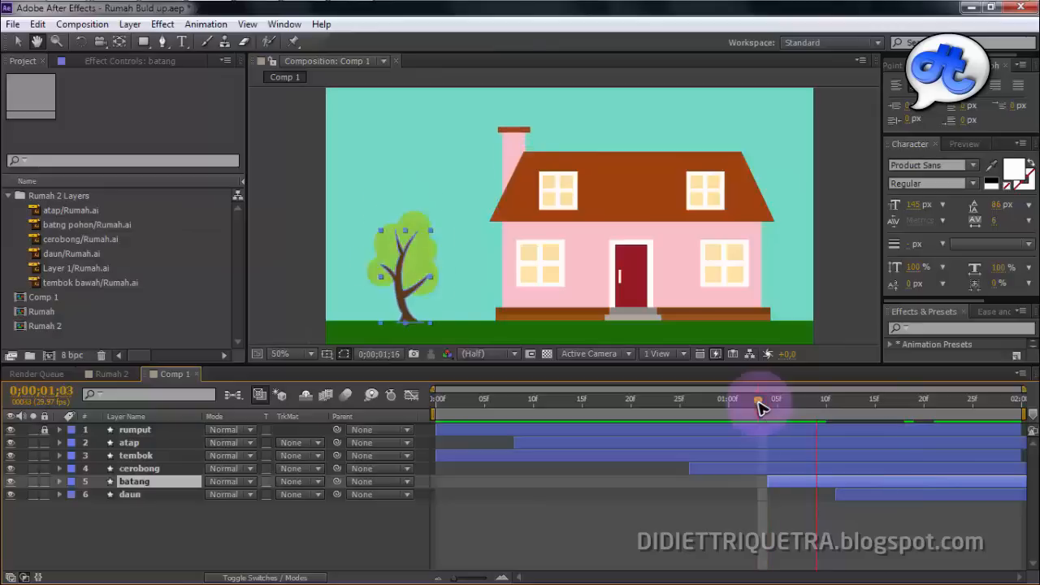
# Move the daun layer to start at 0;00;01;12 and preview the leaves' growth after the trunk.
pyautogui.moveTo(864, 497); pyautogui.dragTo(874, 499)
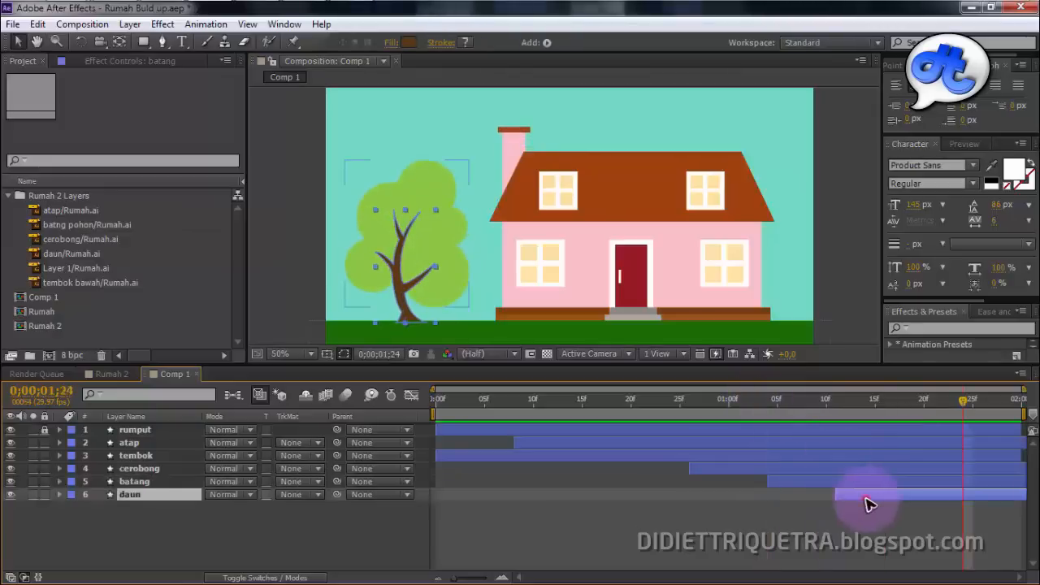
pyautogui.click(769, 404)
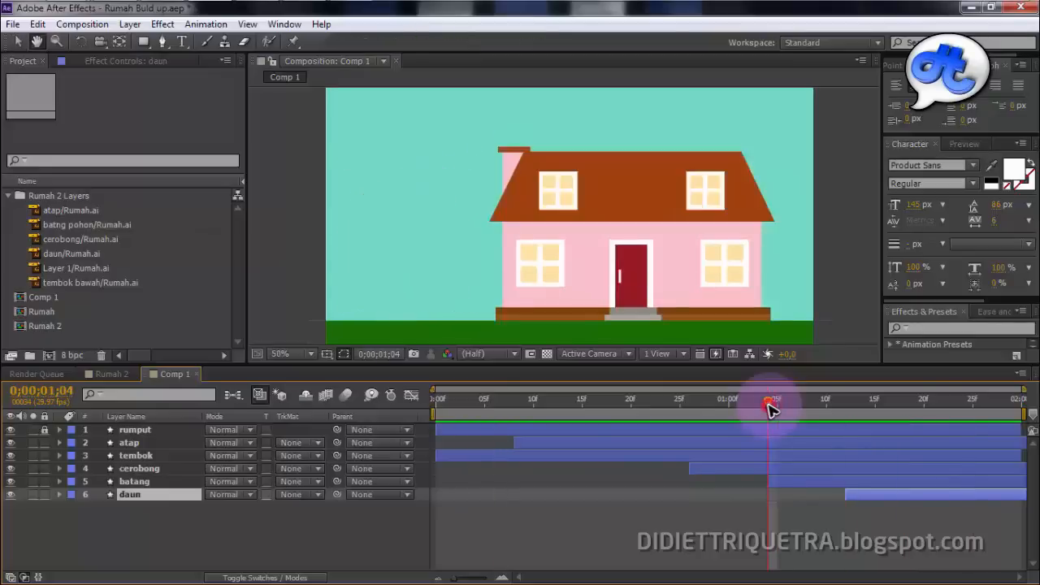
pyautogui.press('space')
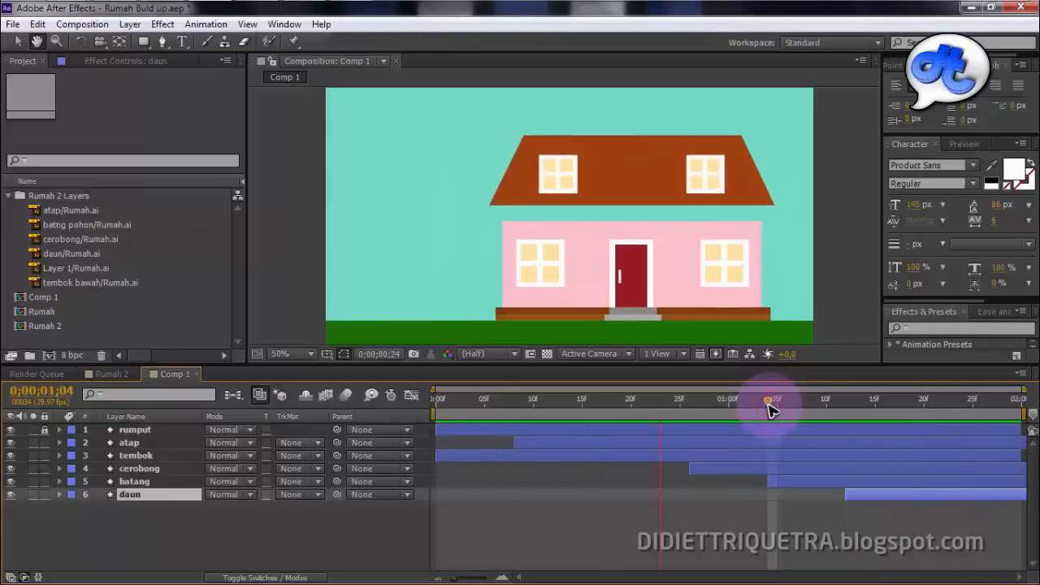
pyautogui.click(1020, 455)
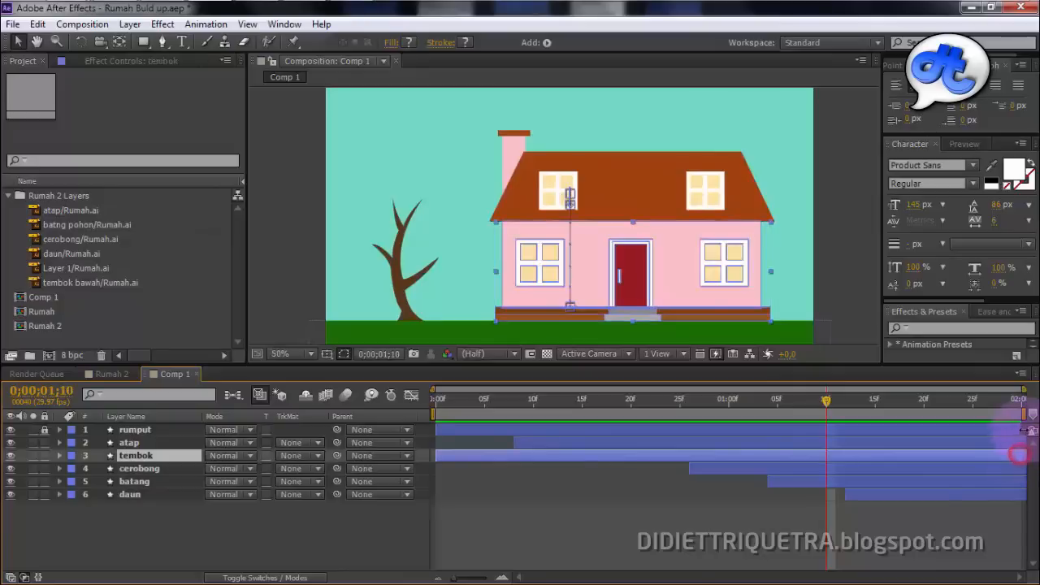
pyautogui.click(1029, 430)
pyautogui.press('space')
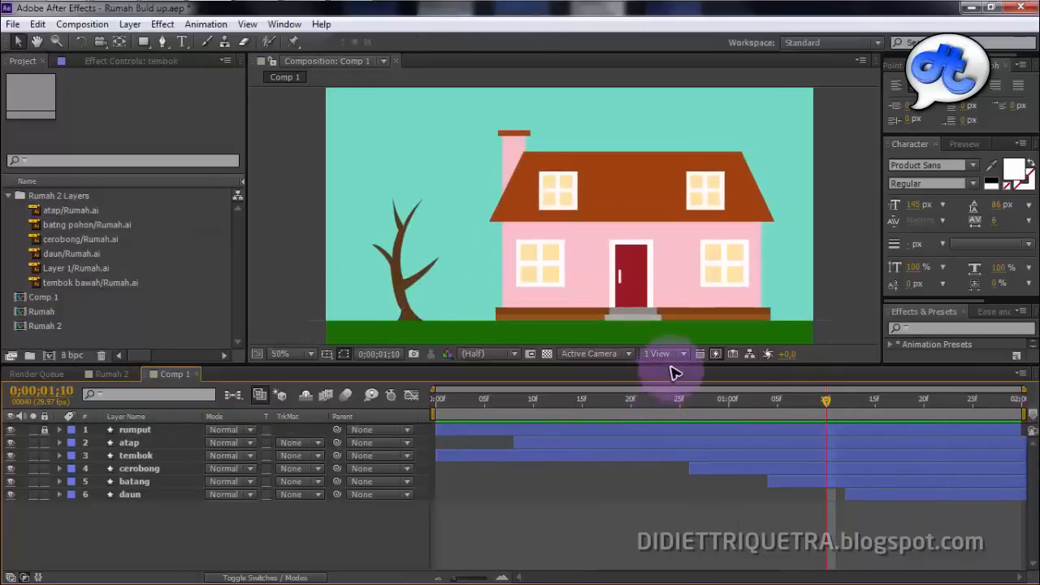
# Enable motion blur on the atap, tembok, cerobong, batang and daun layers and for the whole composition.
pyautogui.moveTo(673, 363); pyautogui.dragTo(665, 420)
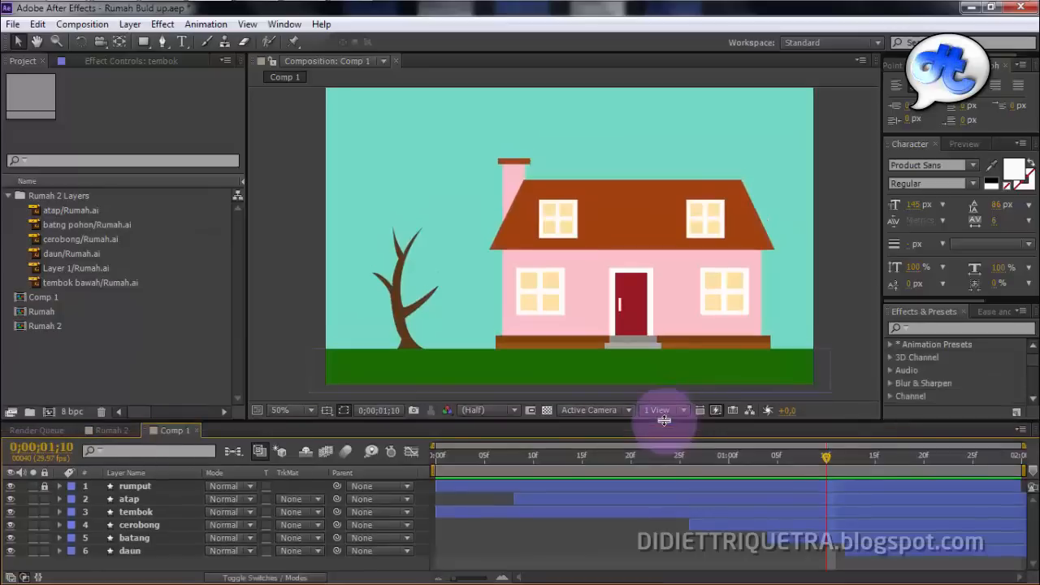
pyautogui.click(243, 499)
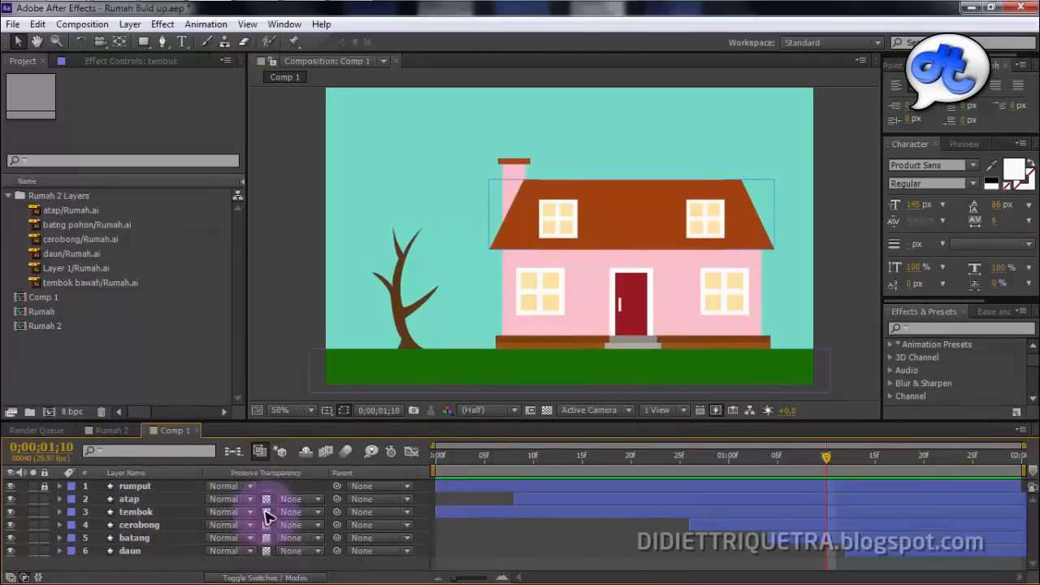
pyautogui.click(265, 577)
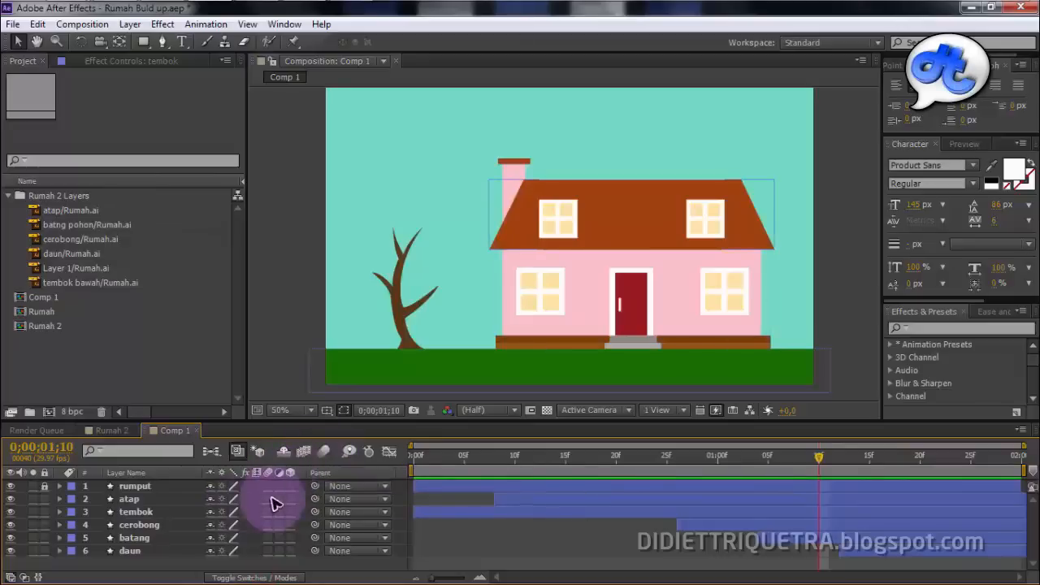
pyautogui.moveTo(271, 548); pyautogui.dragTo(265, 498)
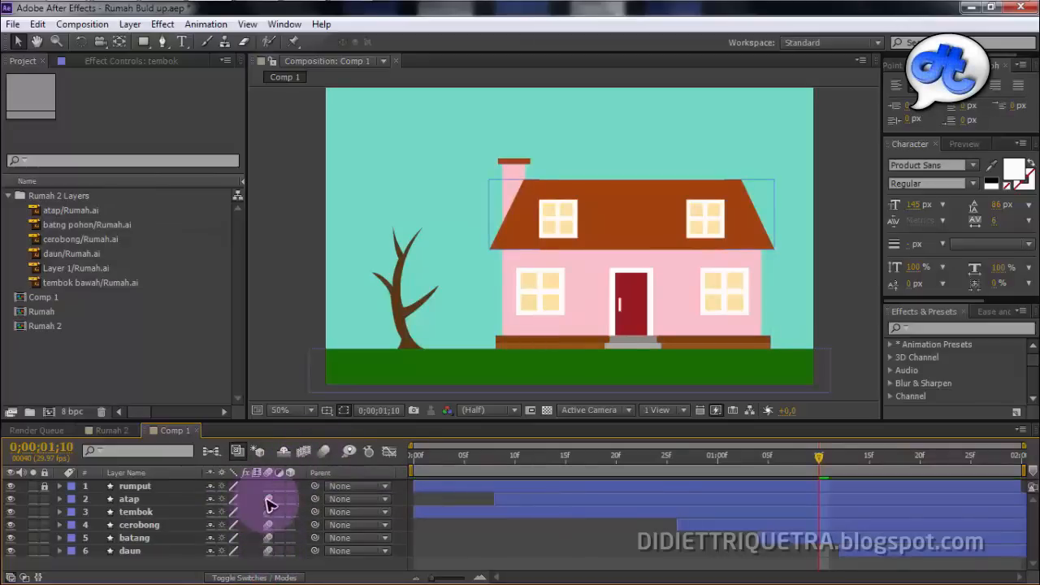
pyautogui.moveTo(488, 456); pyautogui.dragTo(329, 480)
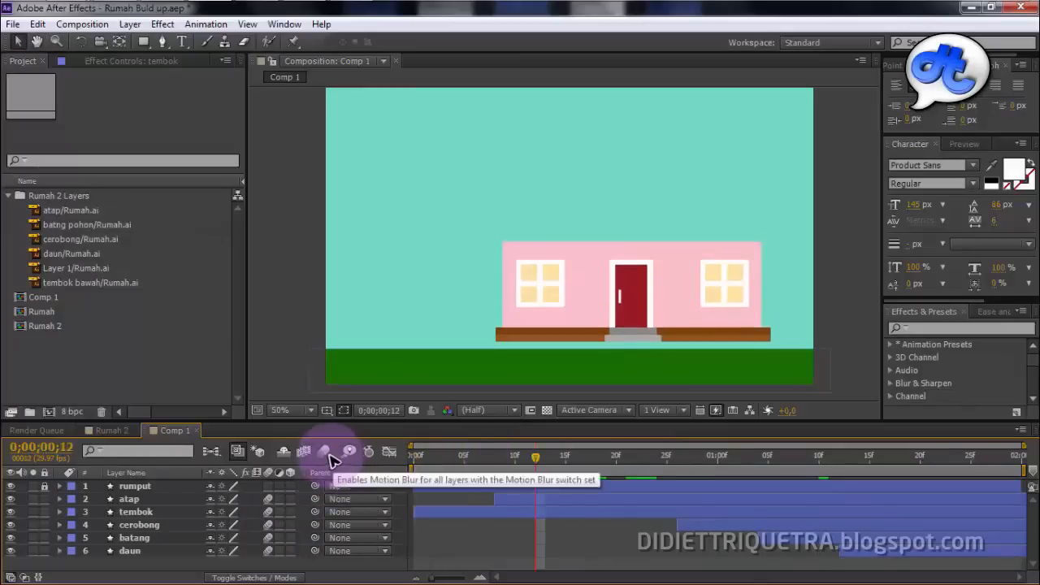
pyautogui.click(323, 452)
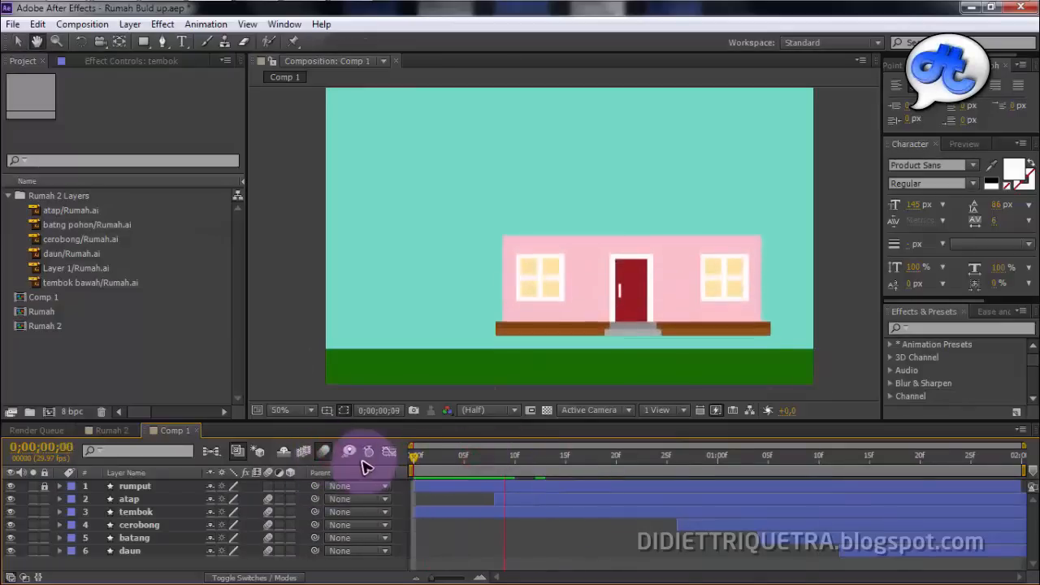
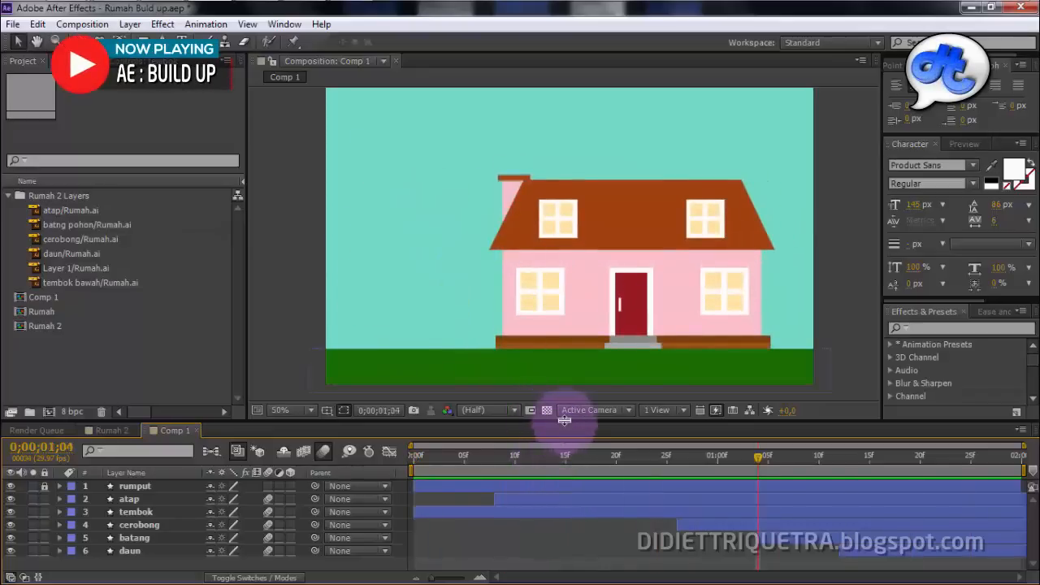
# Enlarge the composition view and set its magnification to Fit up to 100%.
pyautogui.moveTo(564, 420); pyautogui.dragTo(552, 443)
pyautogui.click(284, 432)
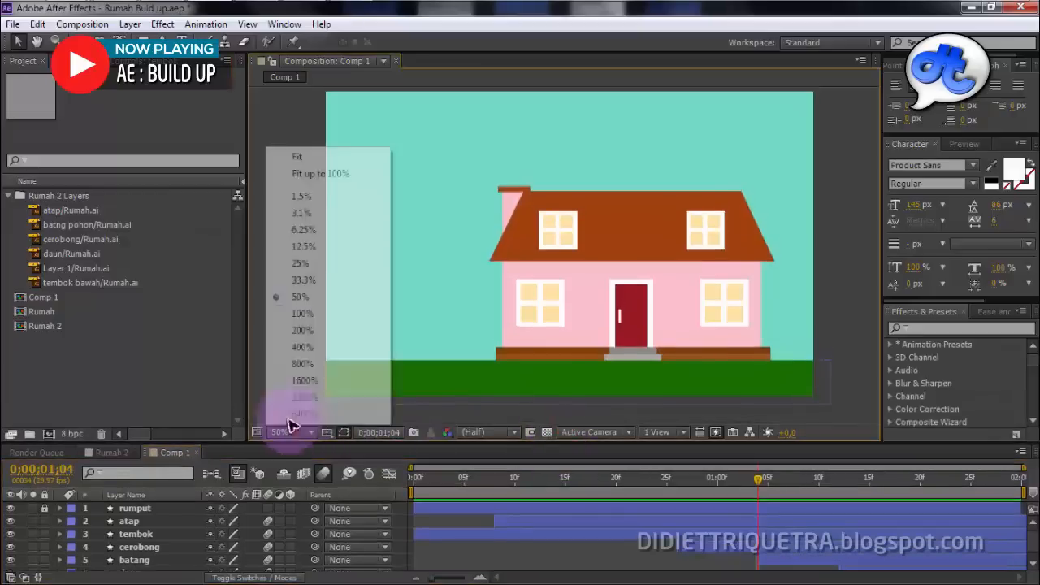
pyautogui.click(319, 173)
# Play and scrub the complete house and tree build-up from the first frame to check timing and motion blur.
pyautogui.moveTo(464, 480); pyautogui.dragTo(414, 484)
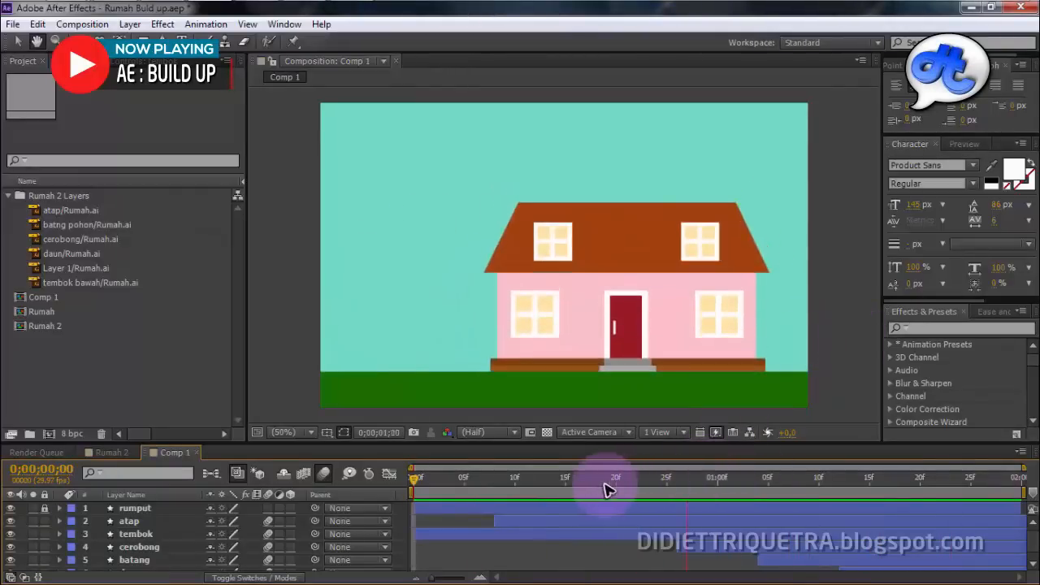
pyautogui.press('space')
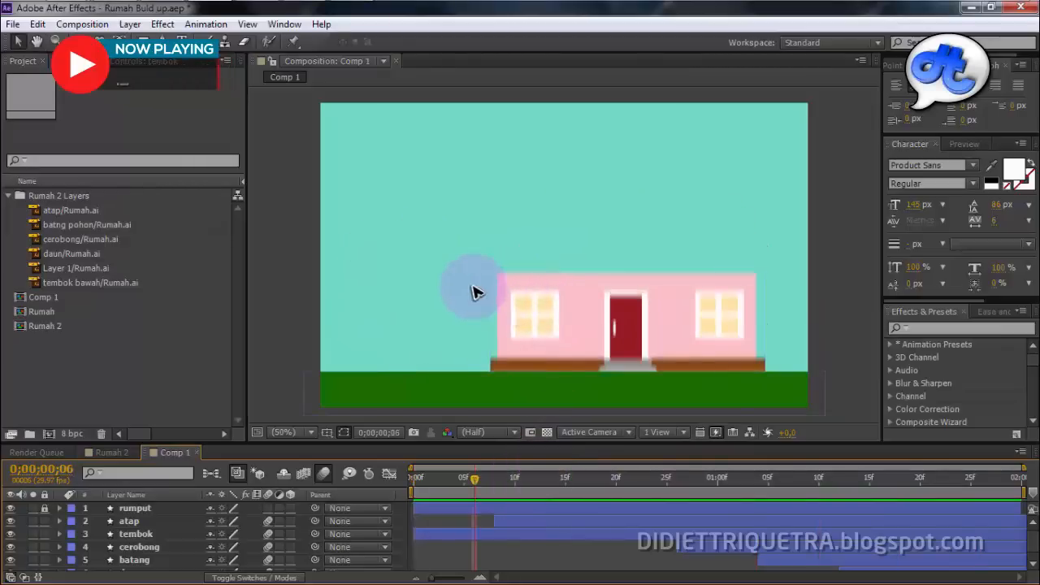
pyautogui.moveTo(692, 468); pyautogui.dragTo(931, 487)
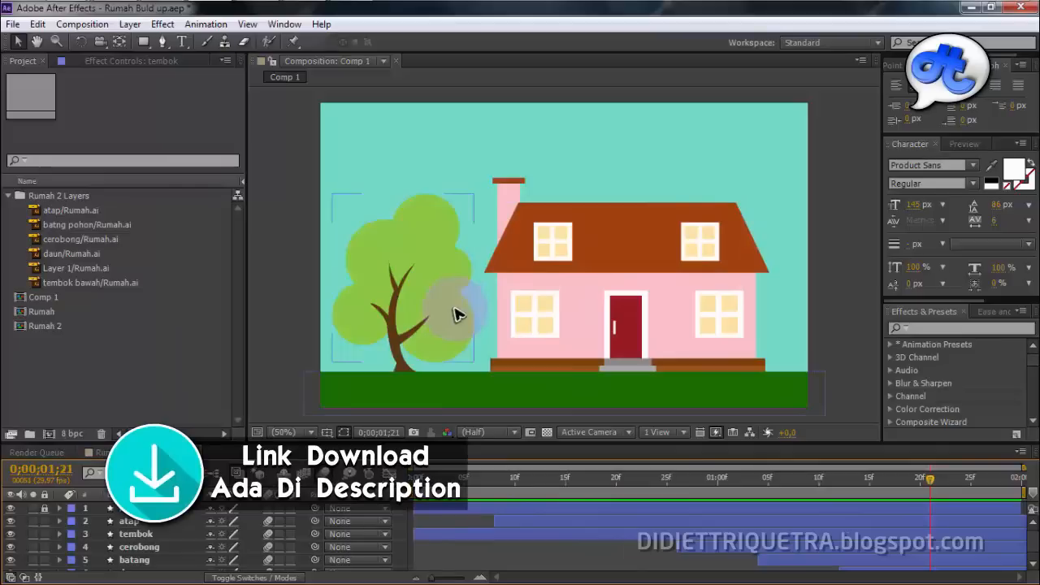
pyautogui.moveTo(692, 483); pyautogui.dragTo(453, 493)
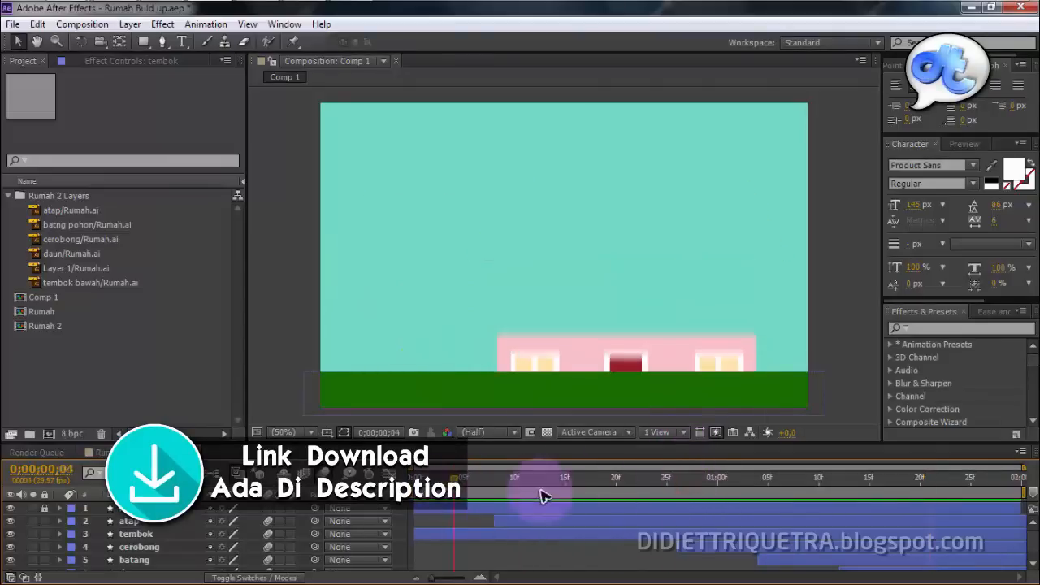
pyautogui.moveTo(545, 496); pyautogui.dragTo(409, 506)
pyautogui.press('space')
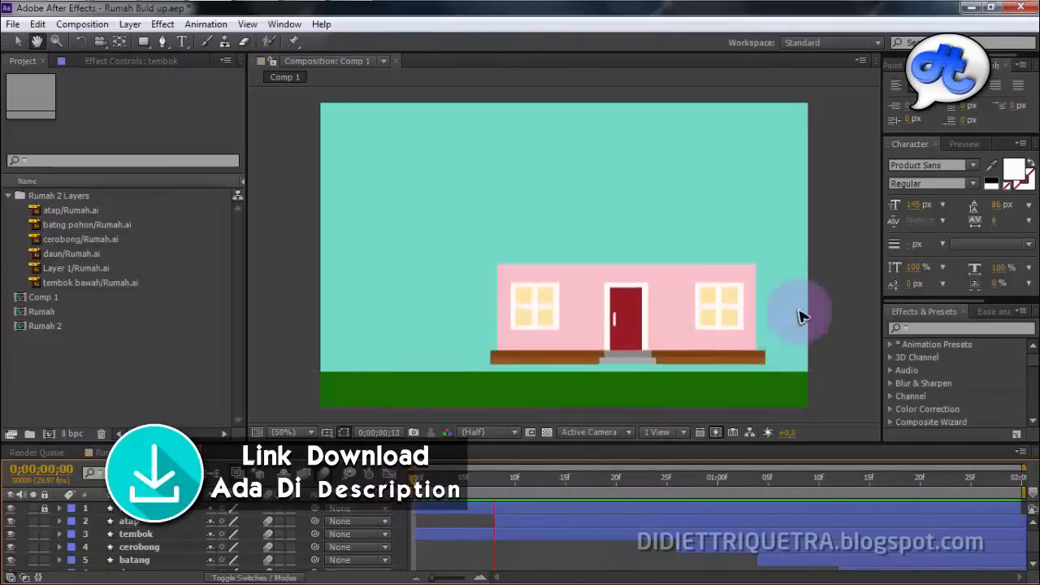